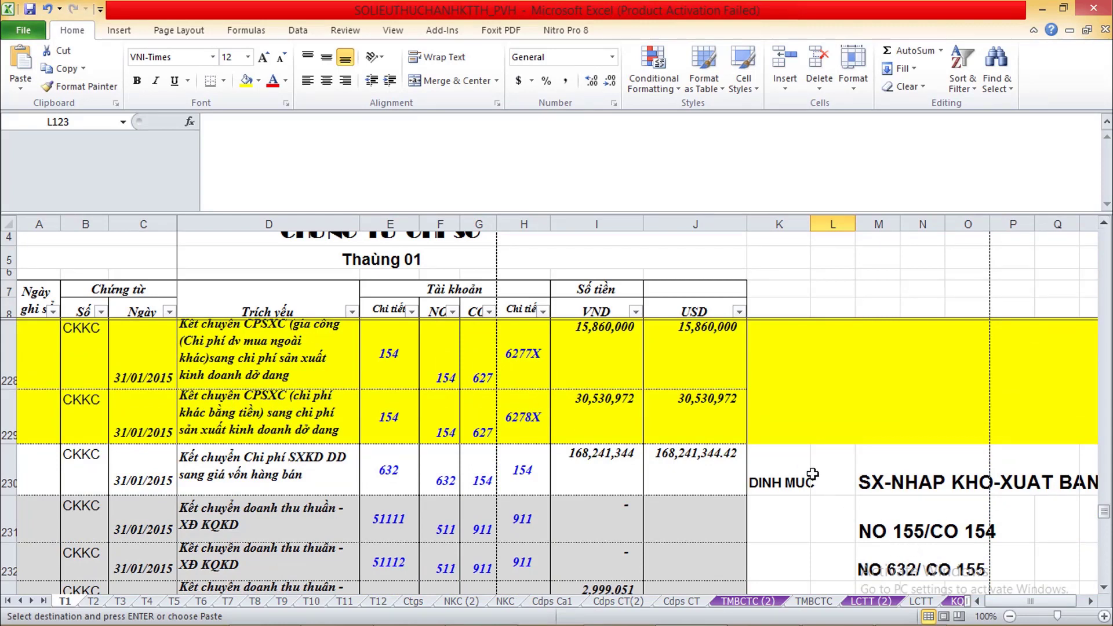
# Clear the DINH MUC and SX-NHAP KHO-XUAT BAN notes with their account entries from cells K230:N233
pyautogui.click(807, 475)
pyautogui.click(1104, 588)
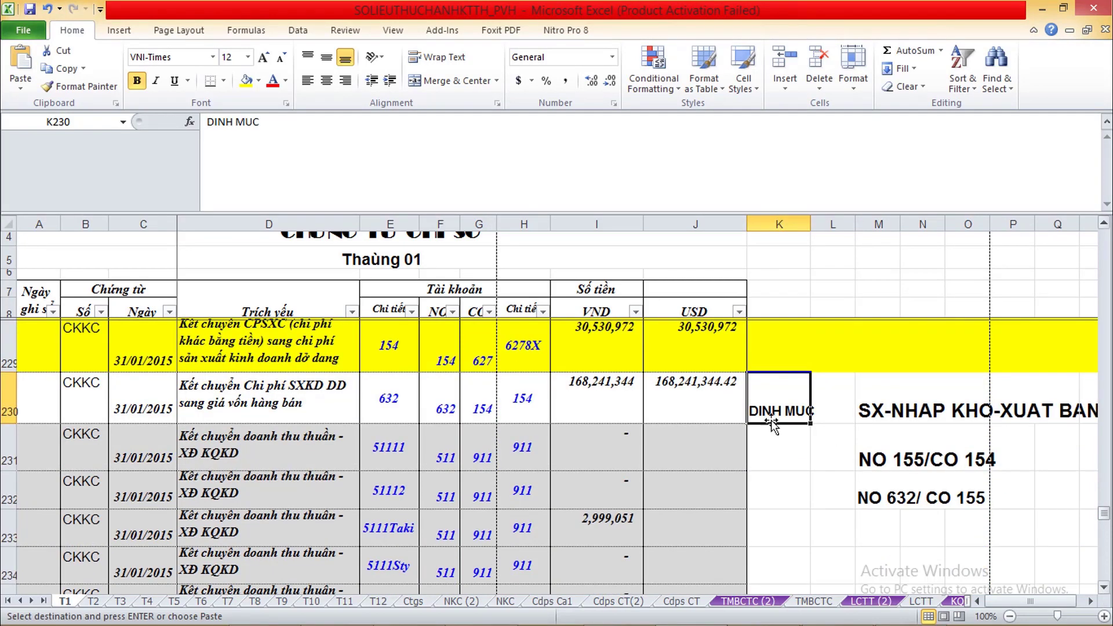
pyautogui.moveTo(800, 397); pyautogui.dragTo(930, 531)
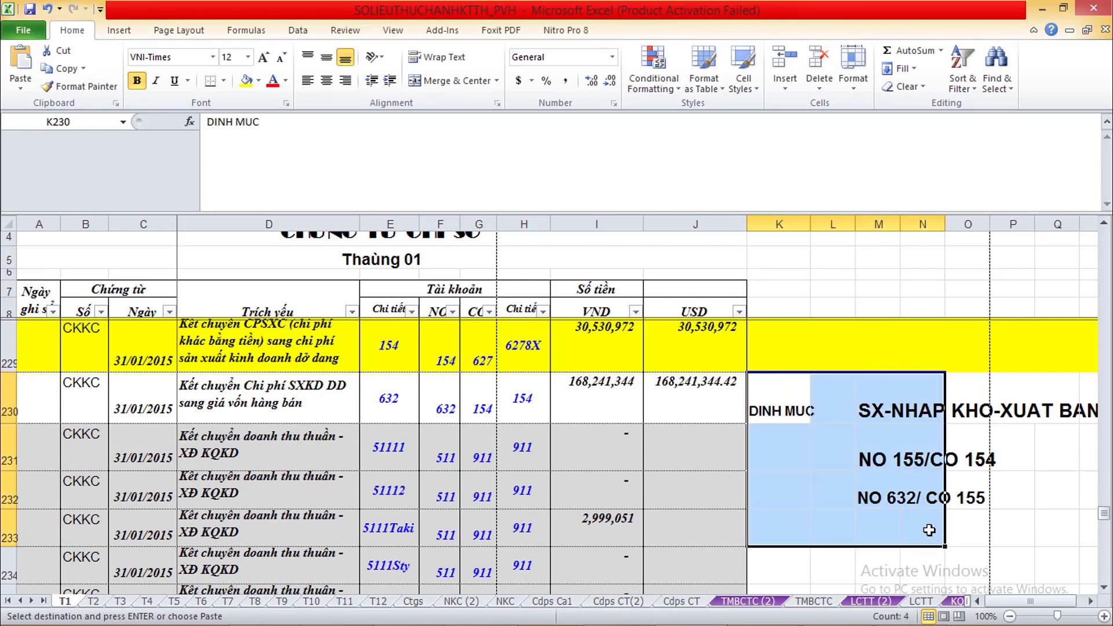
pyautogui.press('Delete')
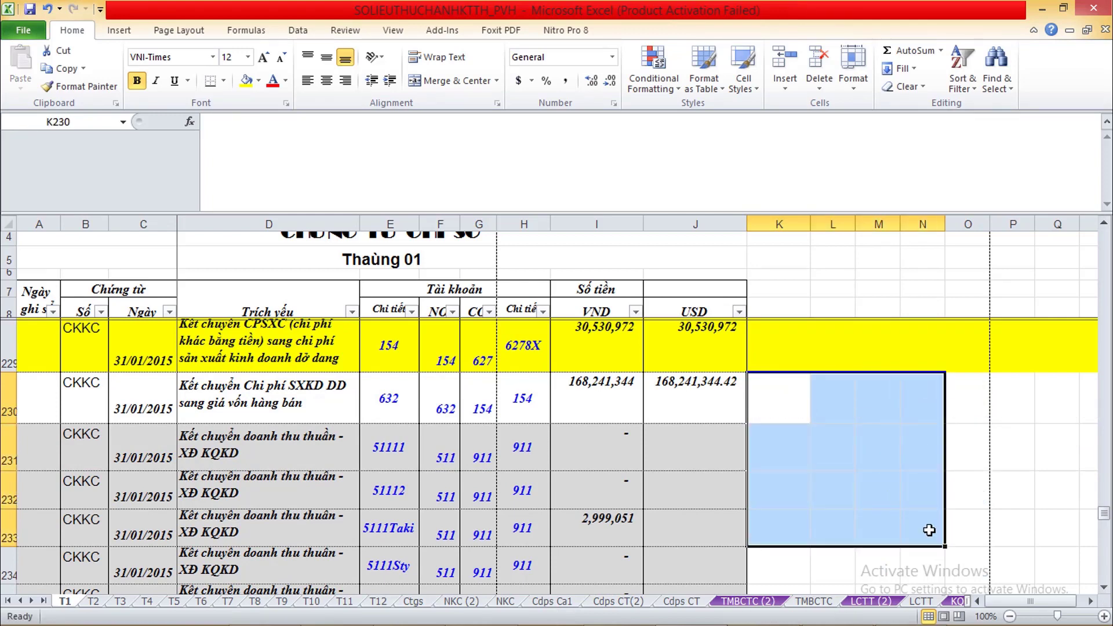
# Examine the debit and credit detail accounts of the net revenue closing entries starting at row 231
pyautogui.click(1104, 588)
pyautogui.click(437, 395)
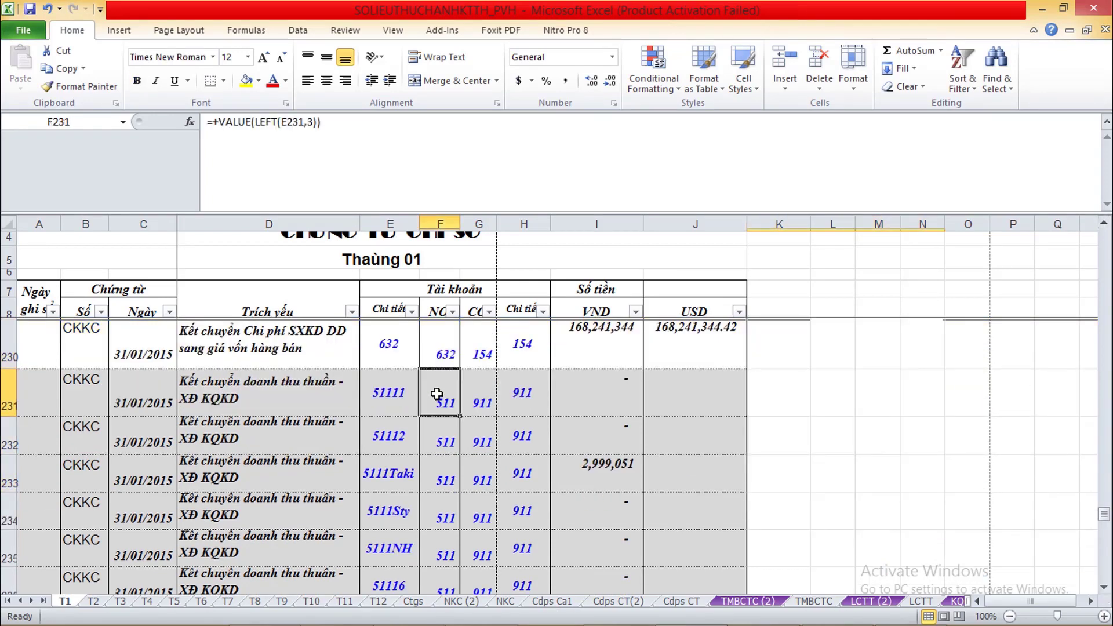
pyautogui.click(517, 399)
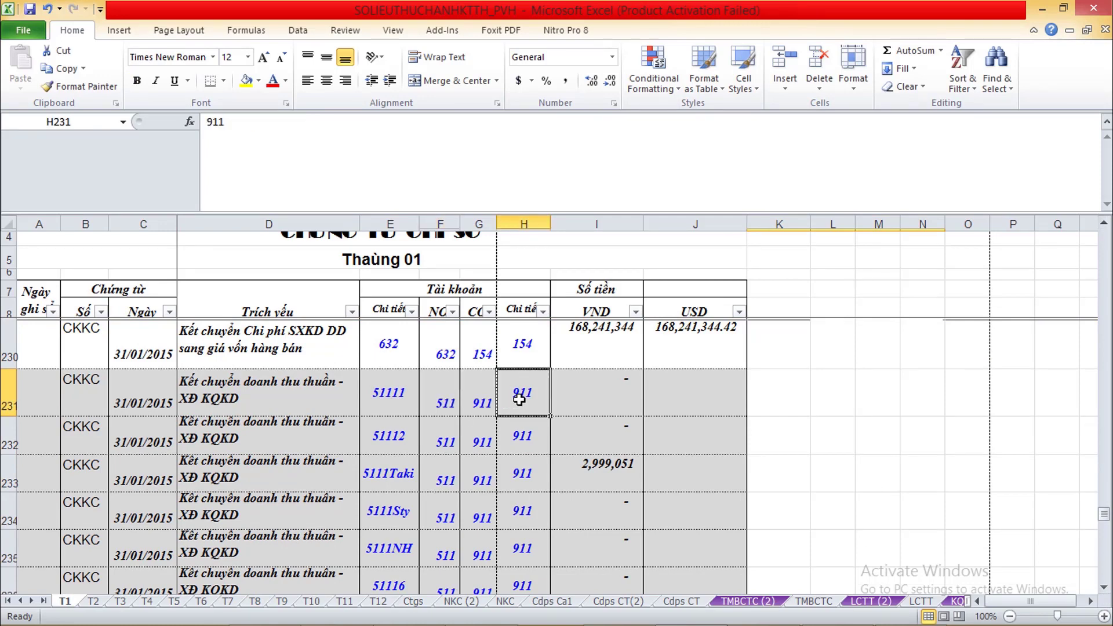
pyautogui.click(880, 443)
pyautogui.click(799, 404)
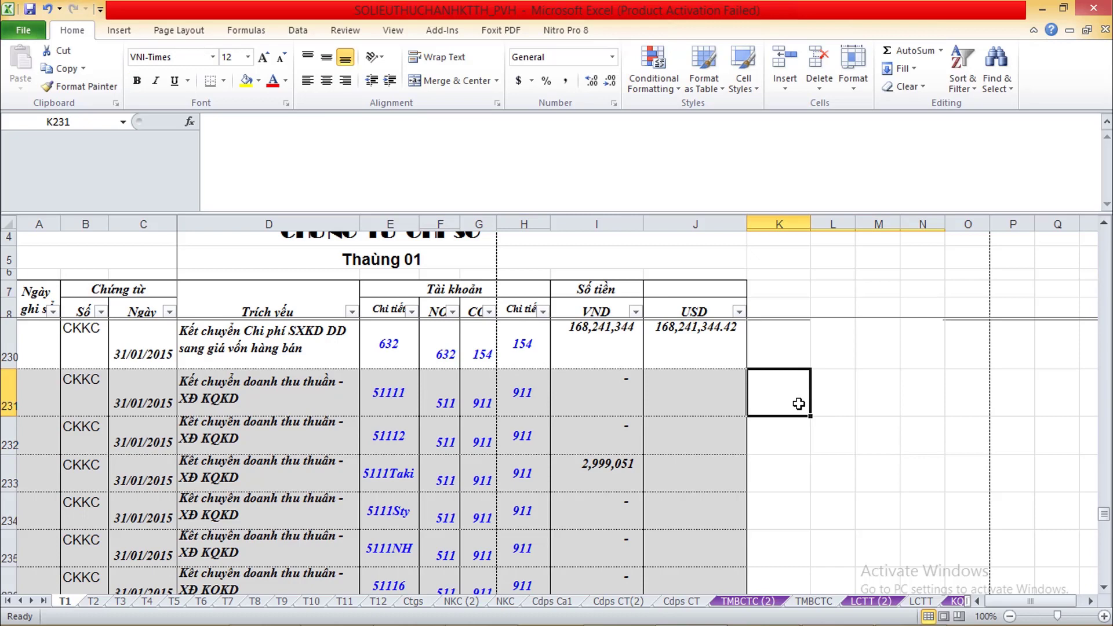
pyautogui.click(849, 479)
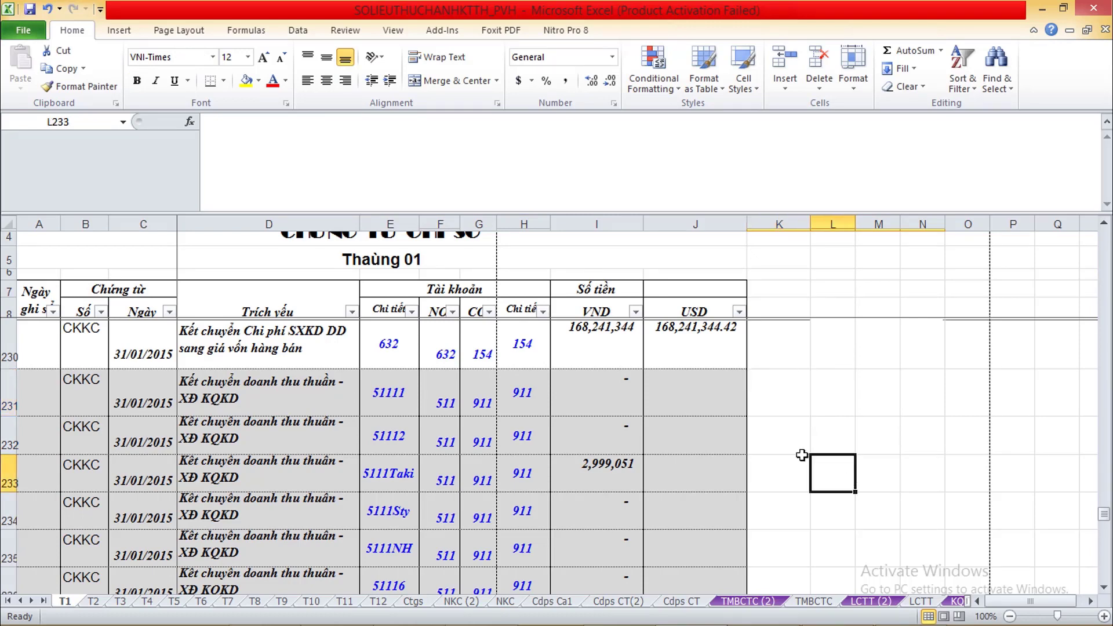
pyautogui.click(395, 403)
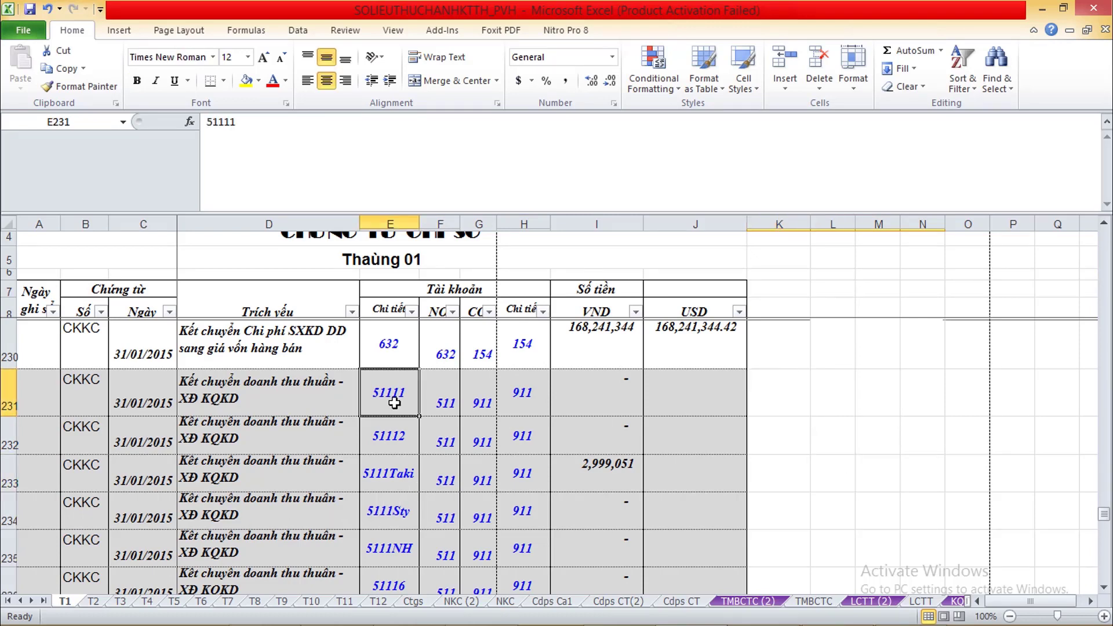
pyautogui.click(399, 459)
pyautogui.click(390, 417)
pyautogui.click(392, 500)
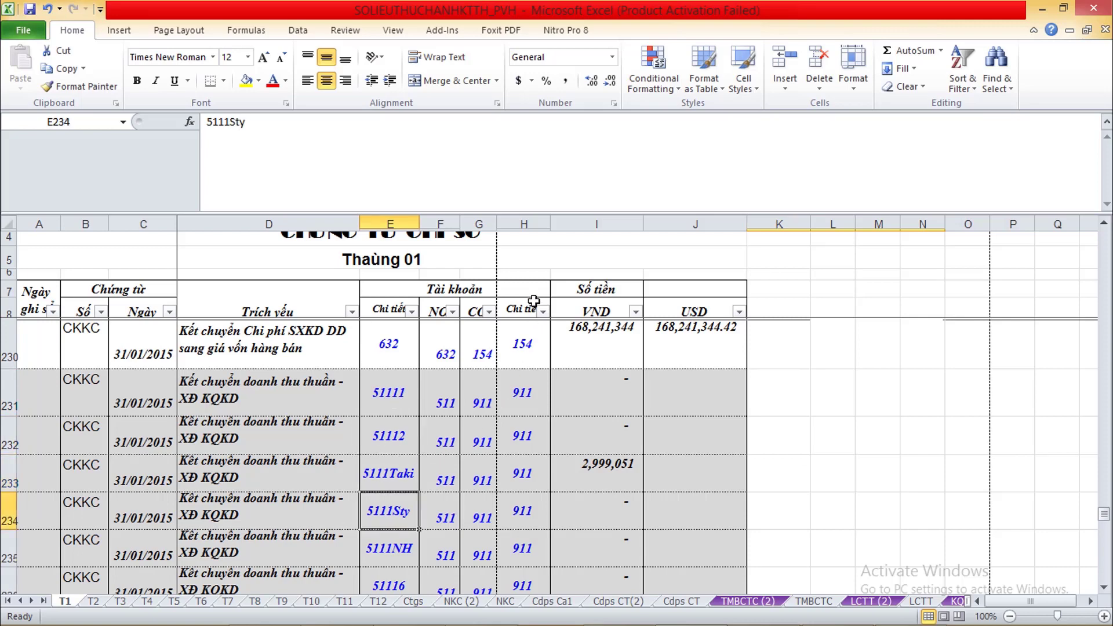
pyautogui.click(529, 308)
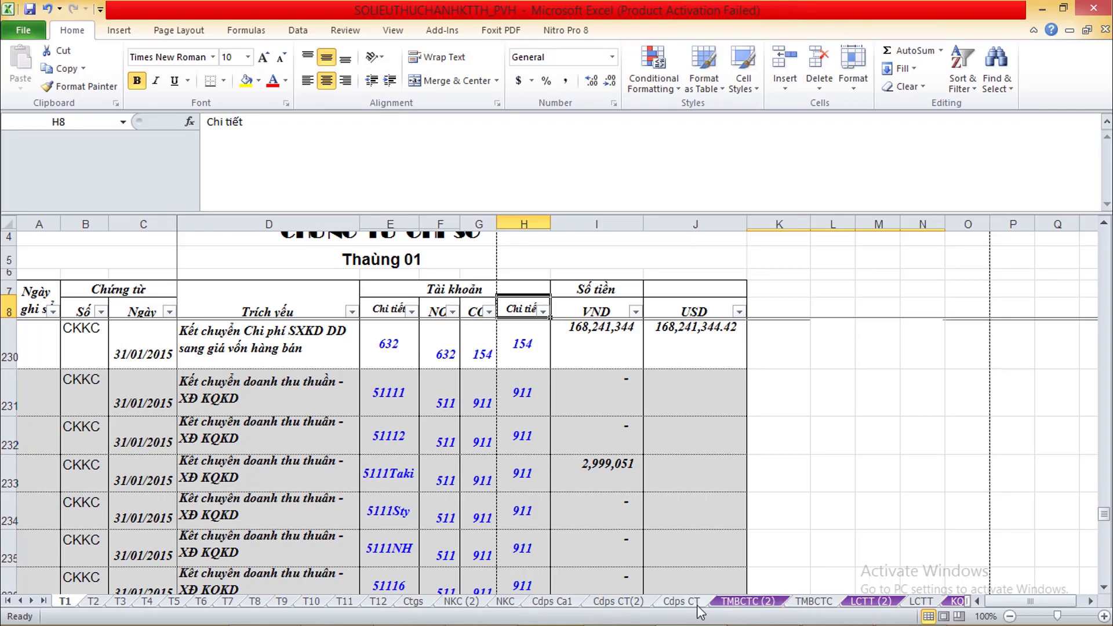
# Locate account 511, Doanh thu bán hàng, on the Cdps CT(2) trial balance sheet
pyautogui.click(619, 603)
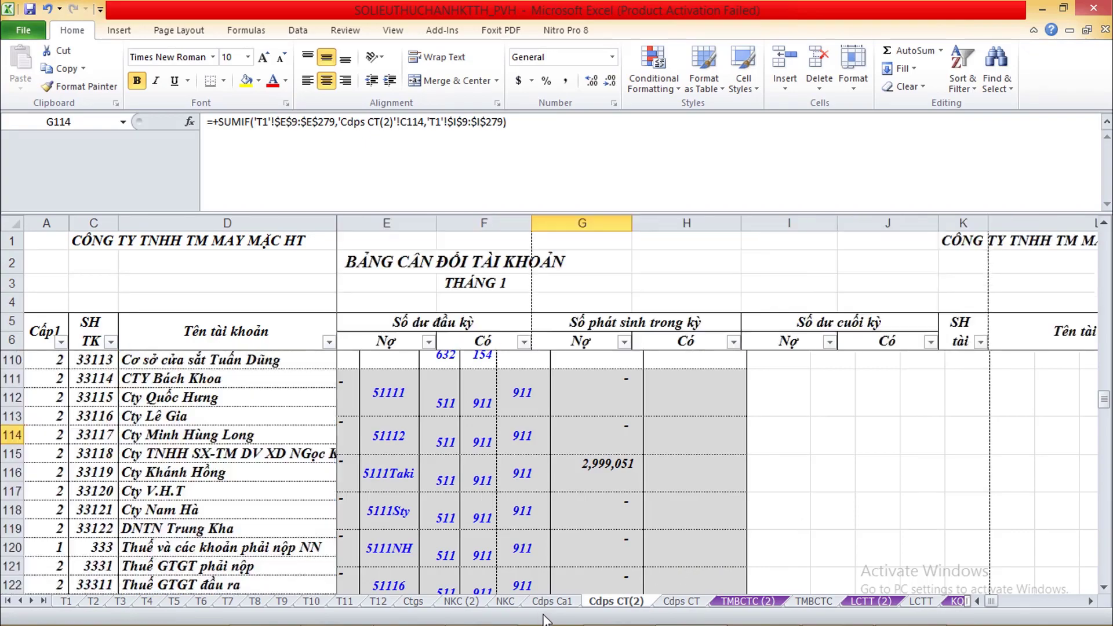
pyautogui.click(1105, 410)
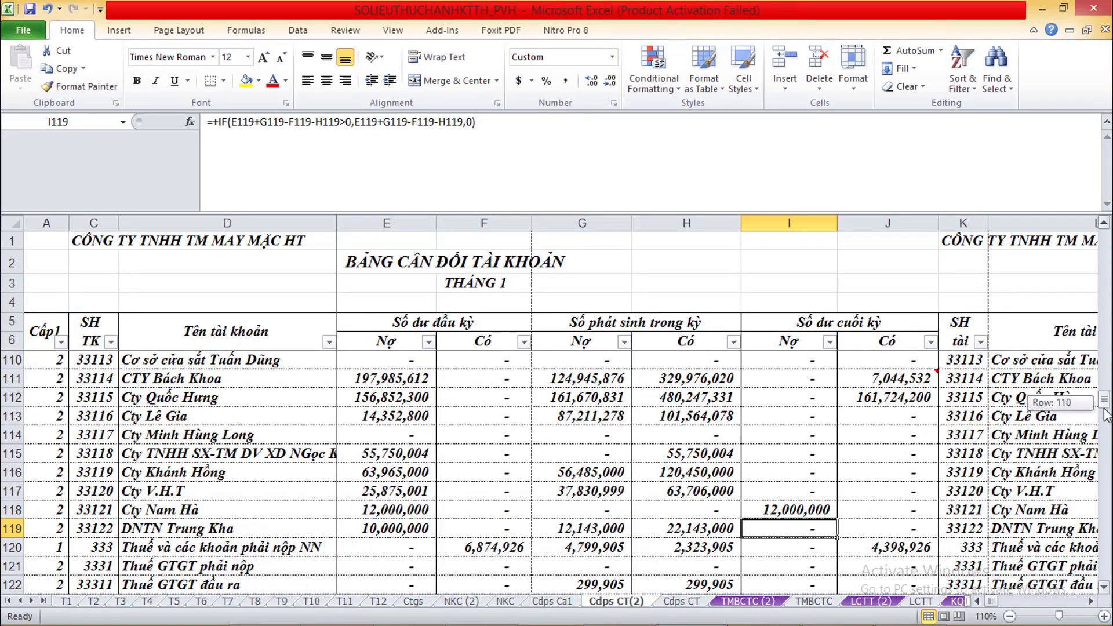
pyautogui.moveTo(1106, 413); pyautogui.dragTo(1108, 453)
pyautogui.click(14, 491)
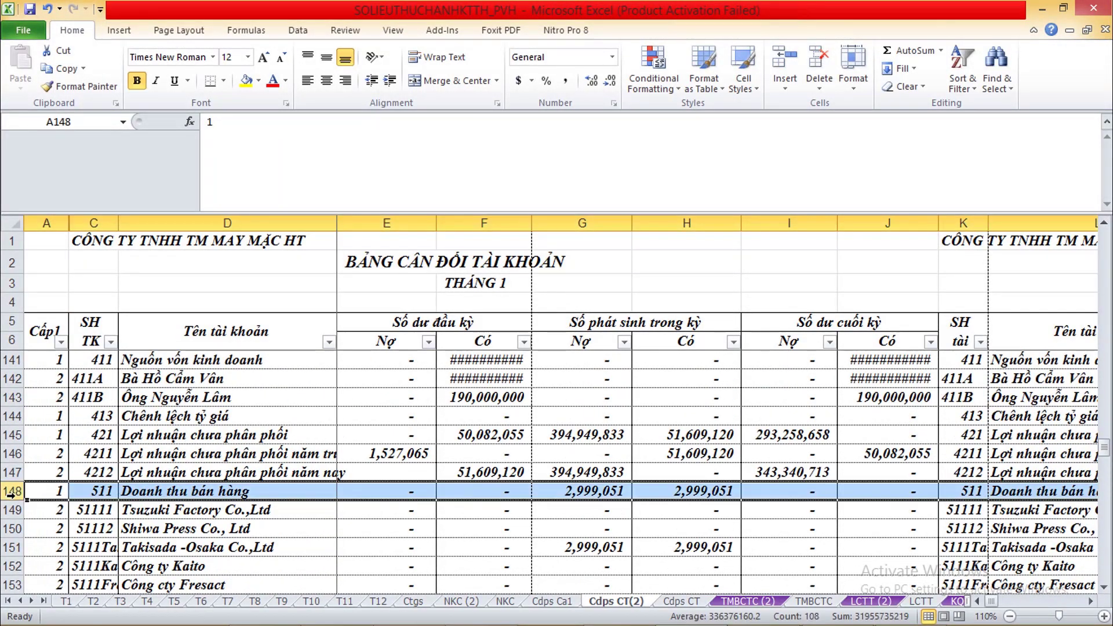
pyautogui.click(201, 527)
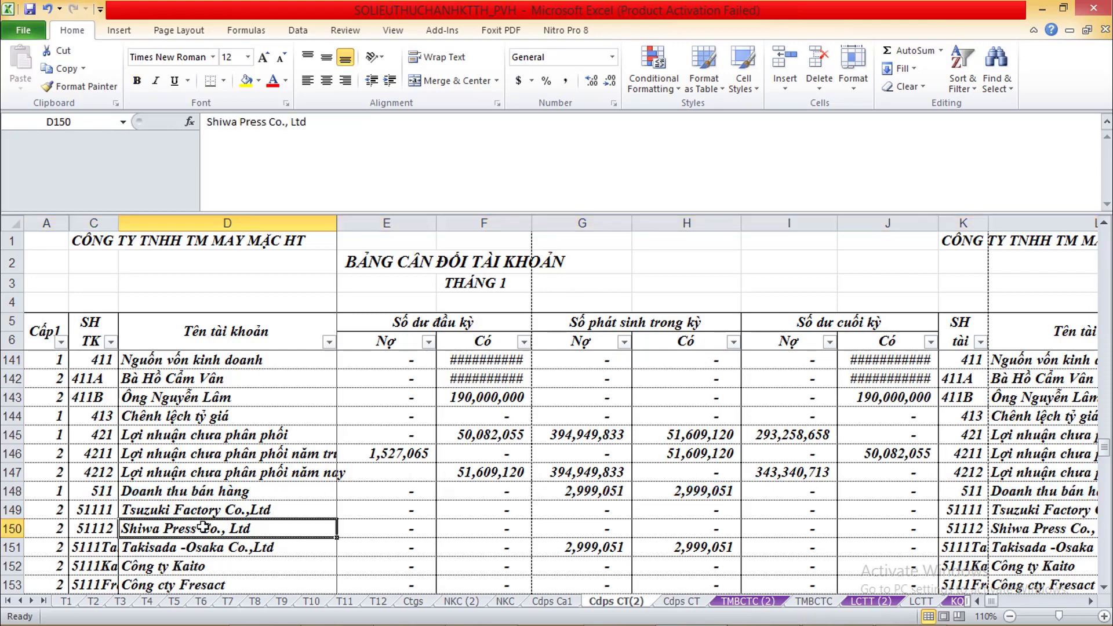
# Review the level 2 customer accounts listed beneath account 511, starting with 51111 in row 149
pyautogui.click(18, 493)
pyautogui.click(165, 527)
pyautogui.click(199, 494)
pyautogui.click(197, 528)
pyautogui.click(200, 544)
pyautogui.press('Down')
pyautogui.press('Down')
pyautogui.press('Down')
pyautogui.press('Down')
pyautogui.press('Down')
pyautogui.press('Down')
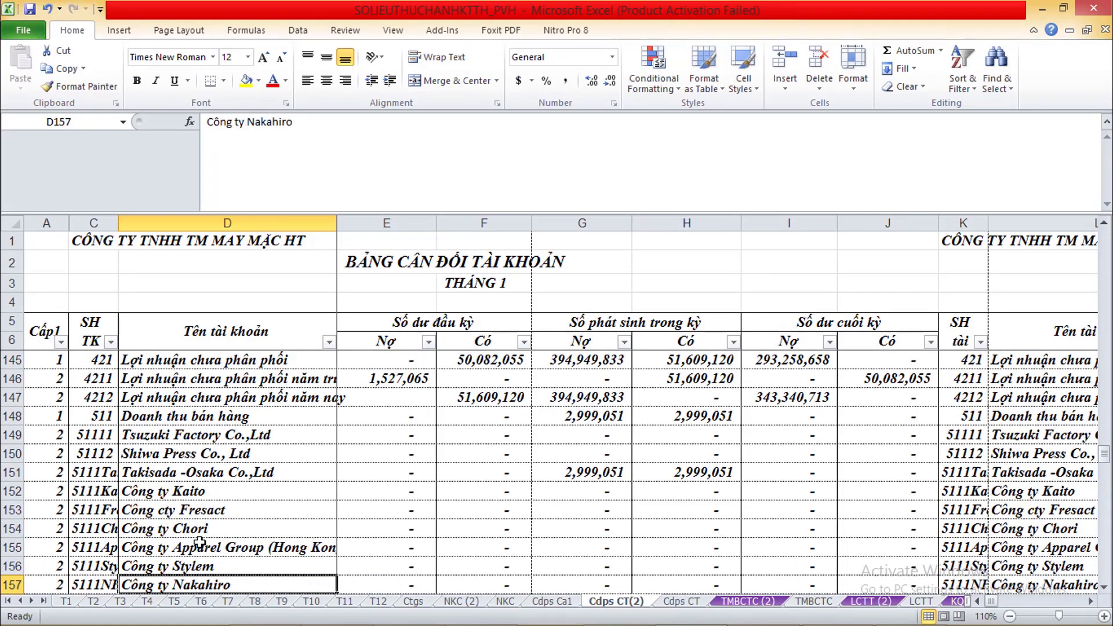
pyautogui.click(89, 441)
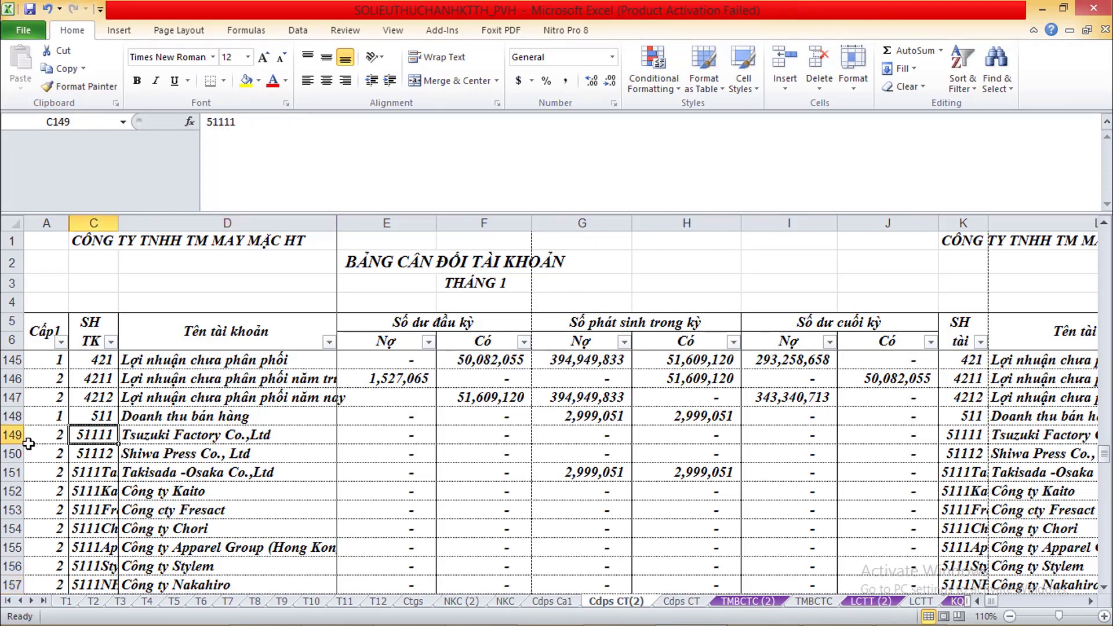
pyautogui.moveTo(4, 436); pyautogui.dragTo(4, 585)
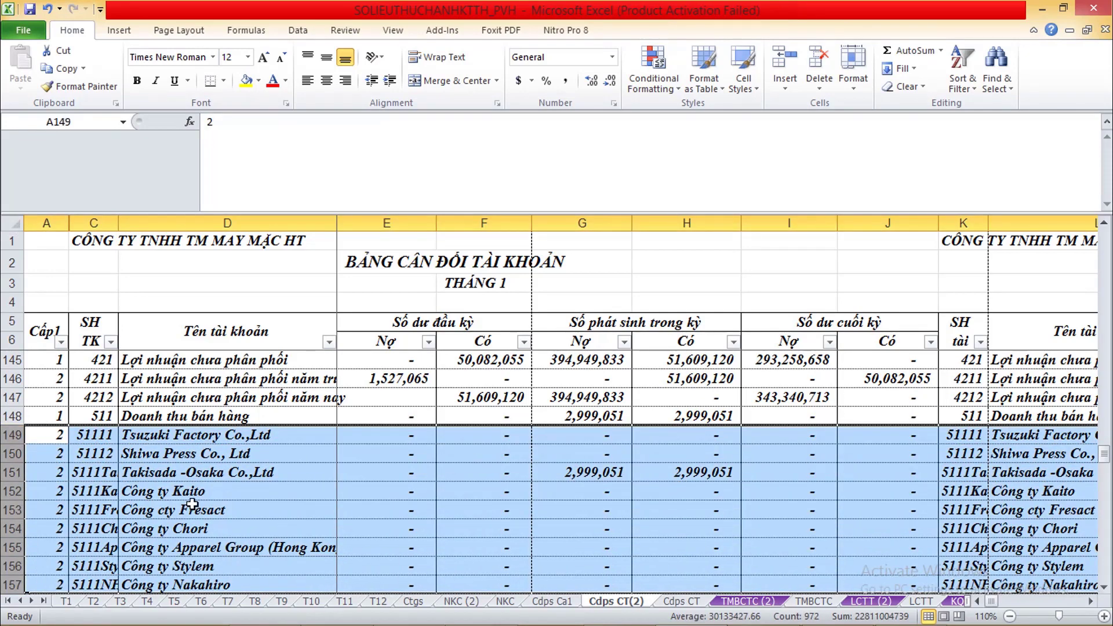
pyautogui.click(1104, 587)
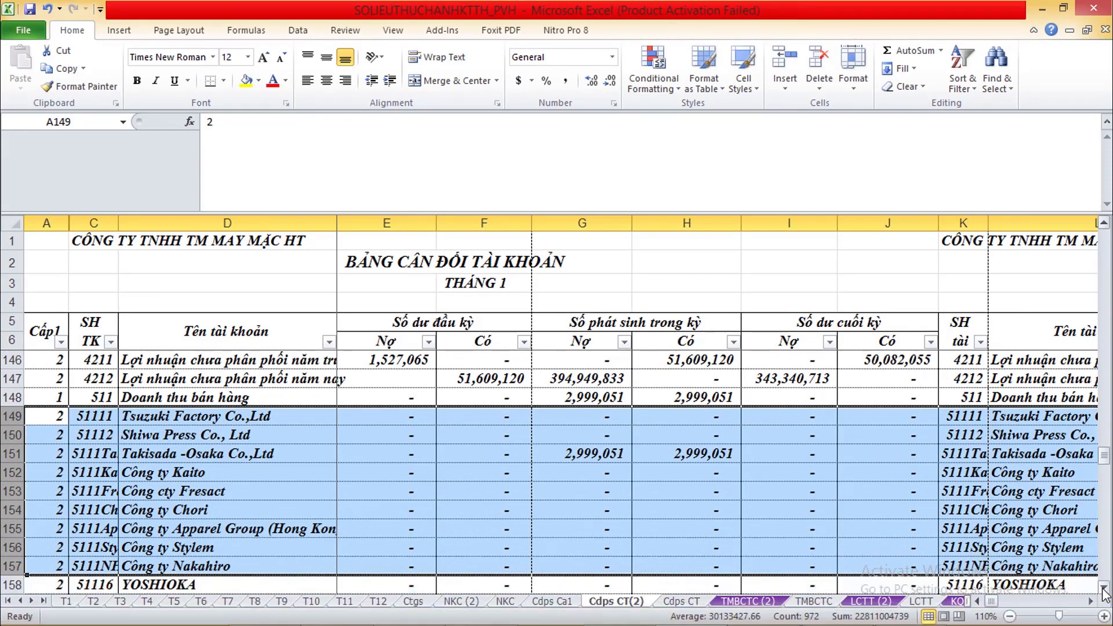
pyautogui.click(1104, 587)
pyautogui.click(259, 503)
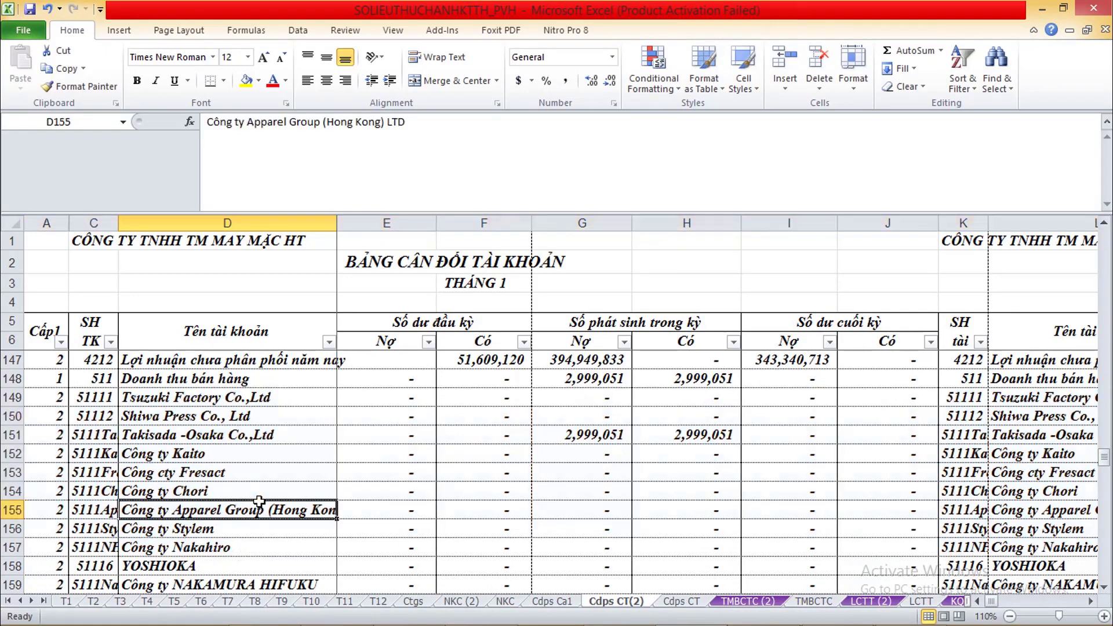
# Return to the T1 sheet and inspect the VND amount formula of the 51111 closing entry in I231
pyautogui.click(70, 603)
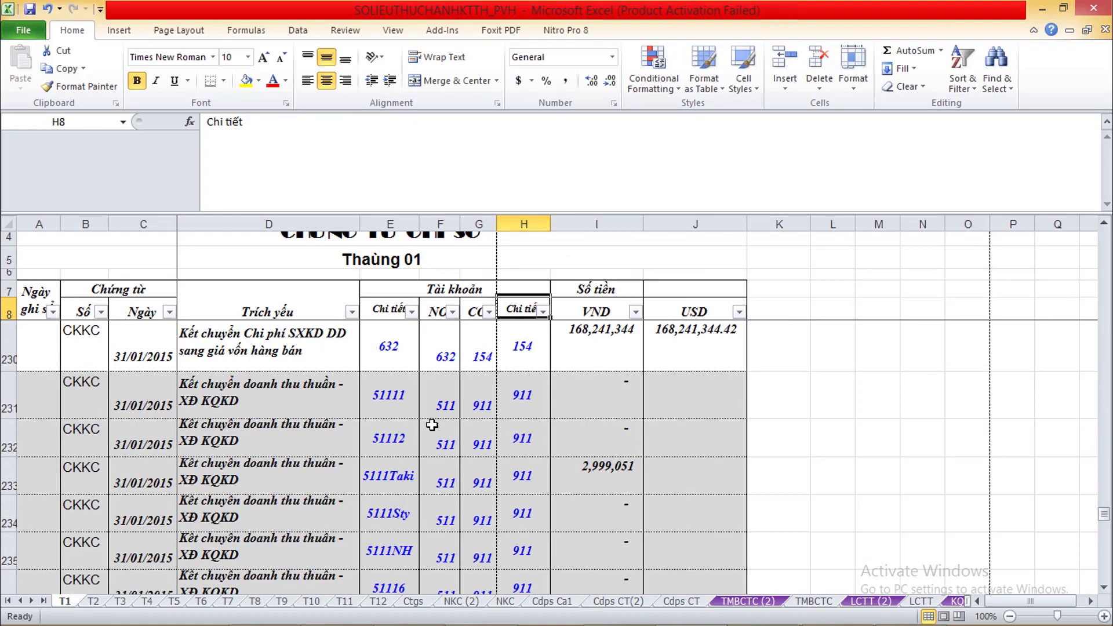
pyautogui.click(401, 438)
pyautogui.click(738, 386)
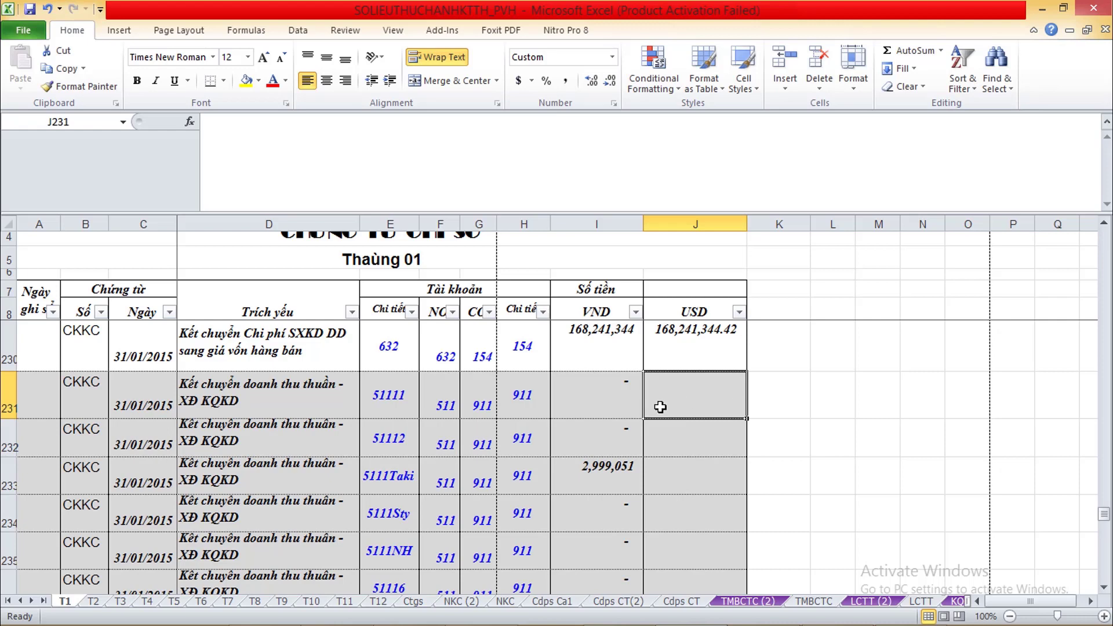
pyautogui.click(621, 404)
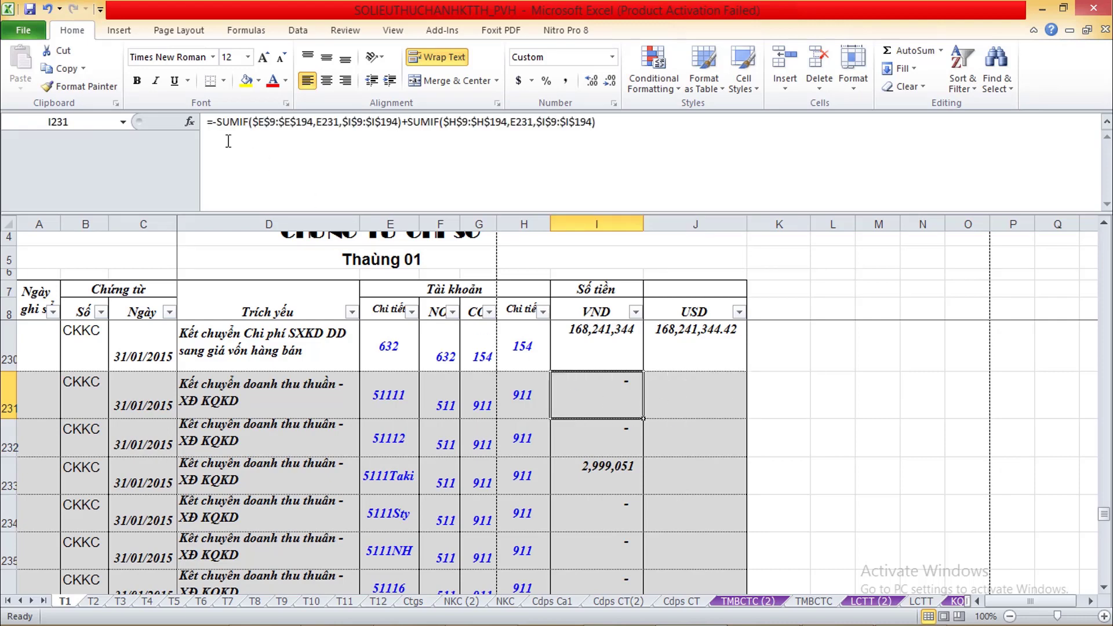
# Enter the note SUMIF in cell K231 beside the 51111 closing entry and fill the cell yellow
pyautogui.click(790, 381)
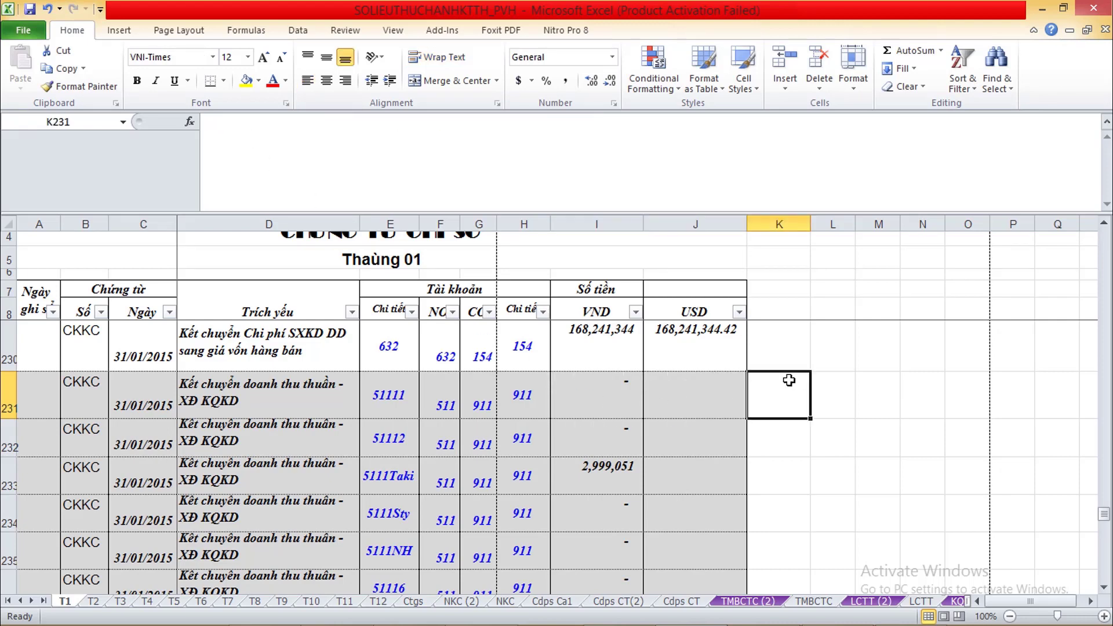
pyautogui.write('SUMIF')
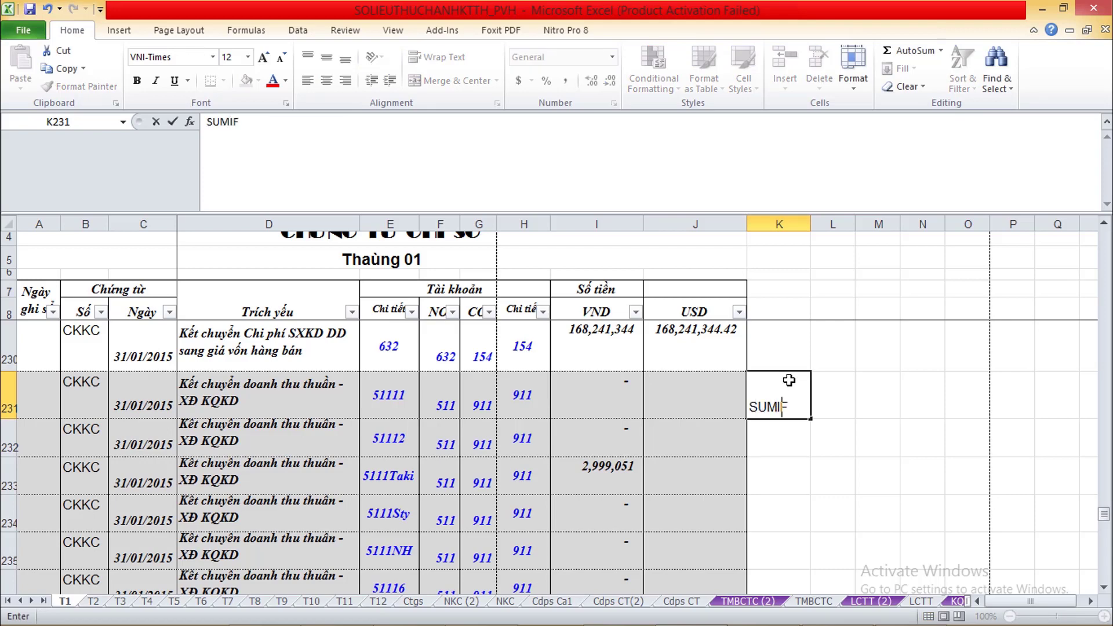
pyautogui.press('Return')
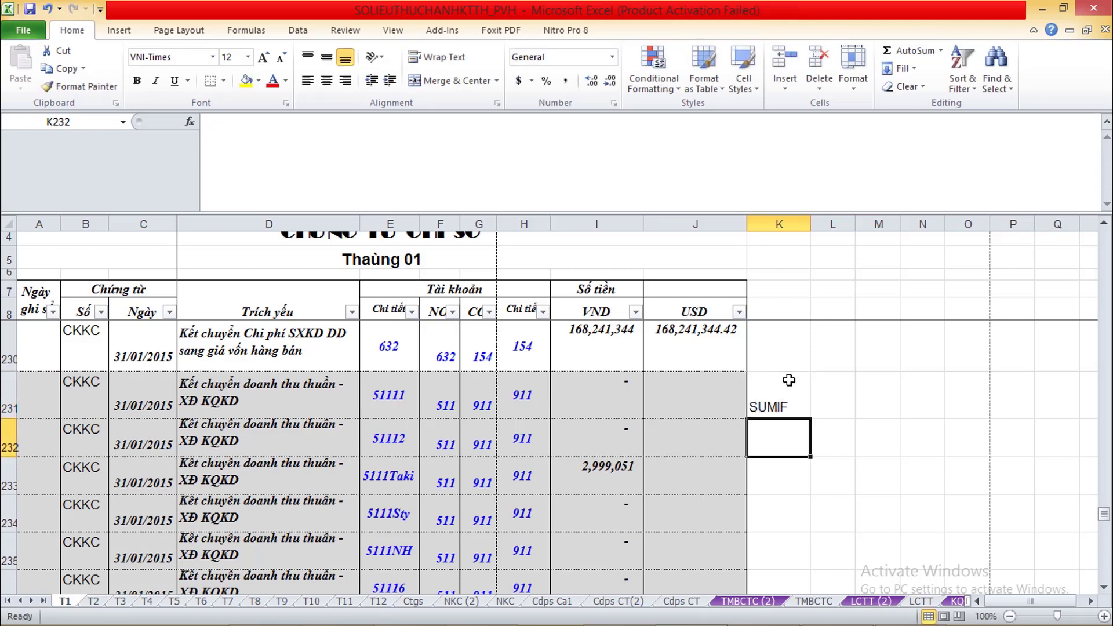
pyautogui.click(790, 381)
pyautogui.click(246, 80)
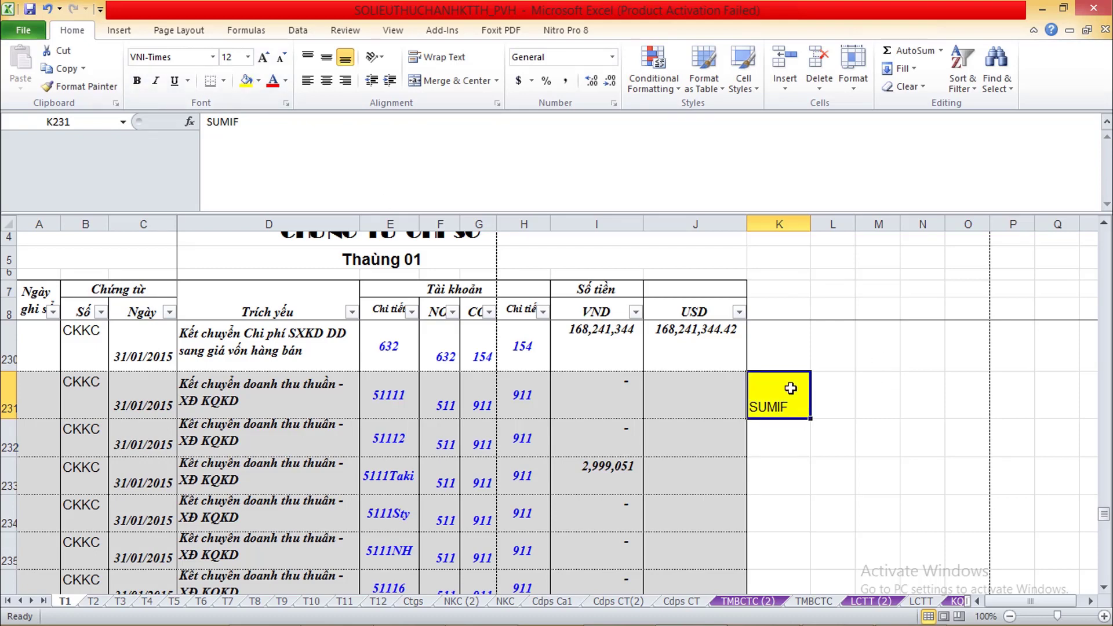
# Examine the formulas in I231 and F231 and the debit and credit detail account columns E and H
pyautogui.click(613, 405)
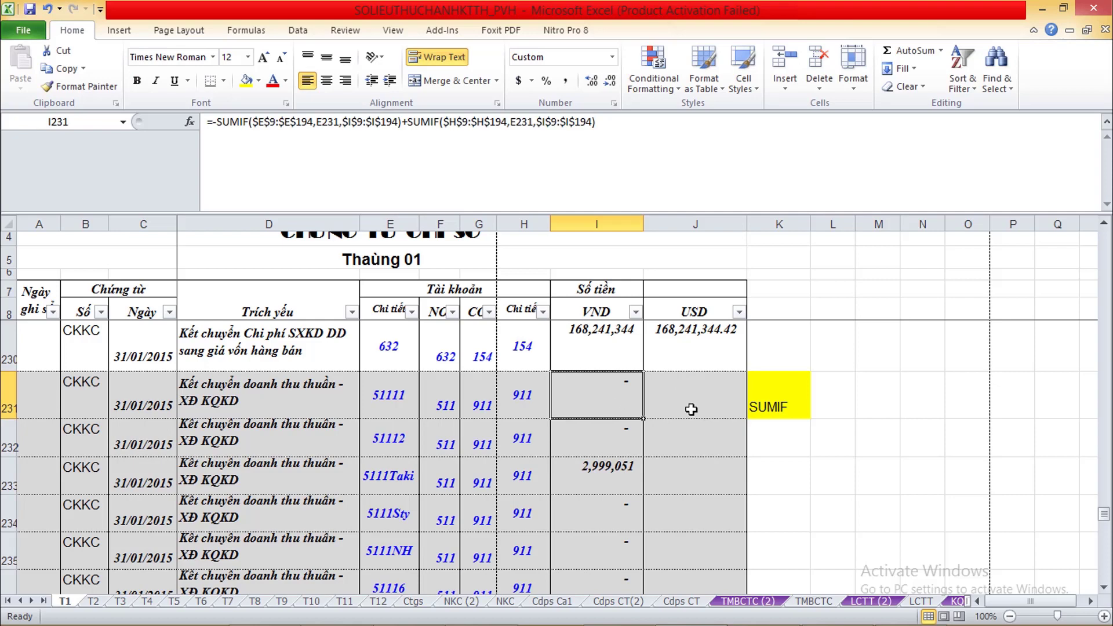
pyautogui.click(880, 385)
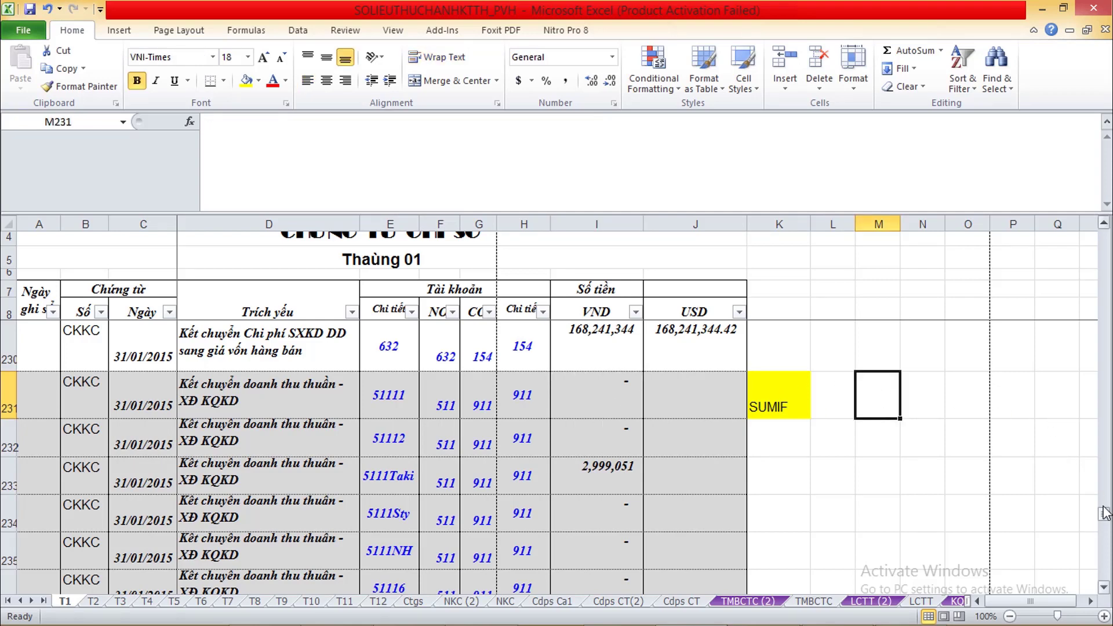
pyautogui.moveTo(1104, 515); pyautogui.dragTo(1106, 514)
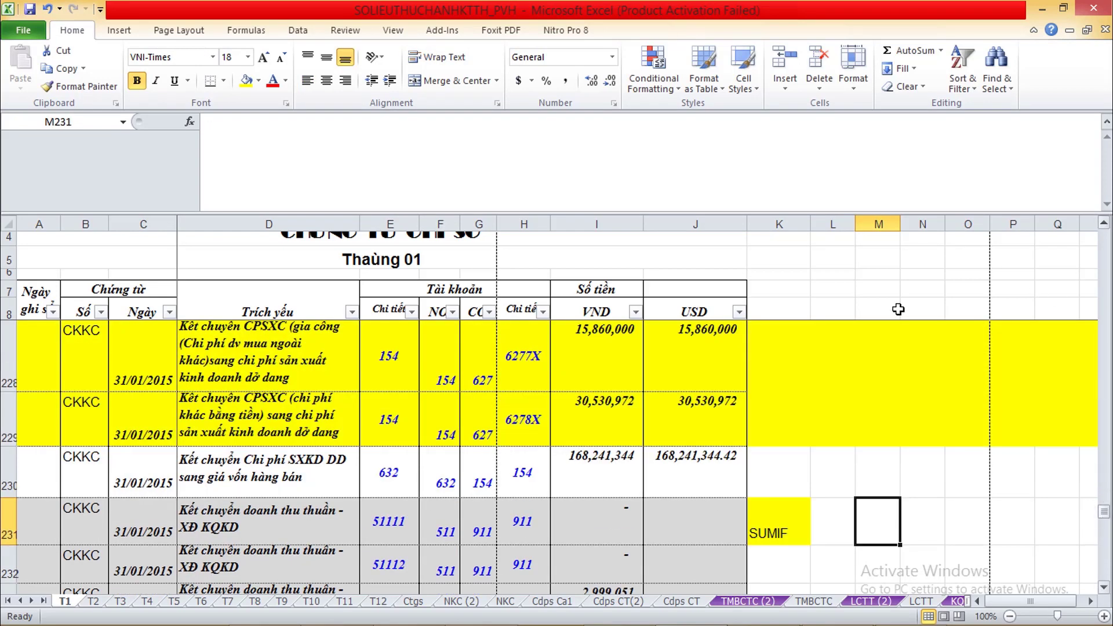
pyautogui.click(1104, 588)
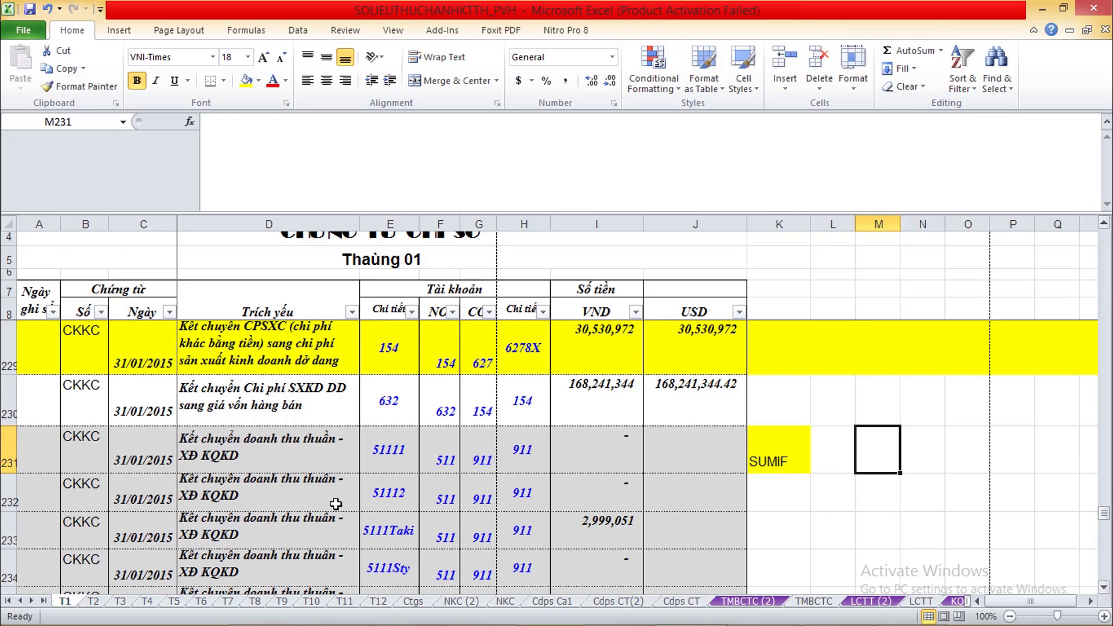
pyautogui.click(438, 458)
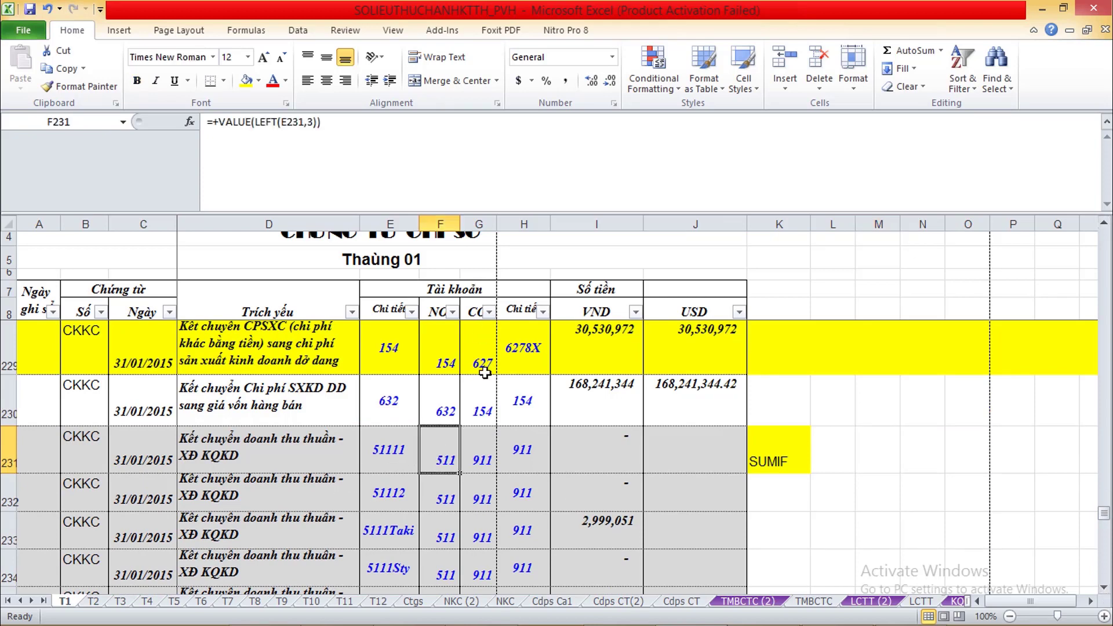
pyautogui.click(534, 219)
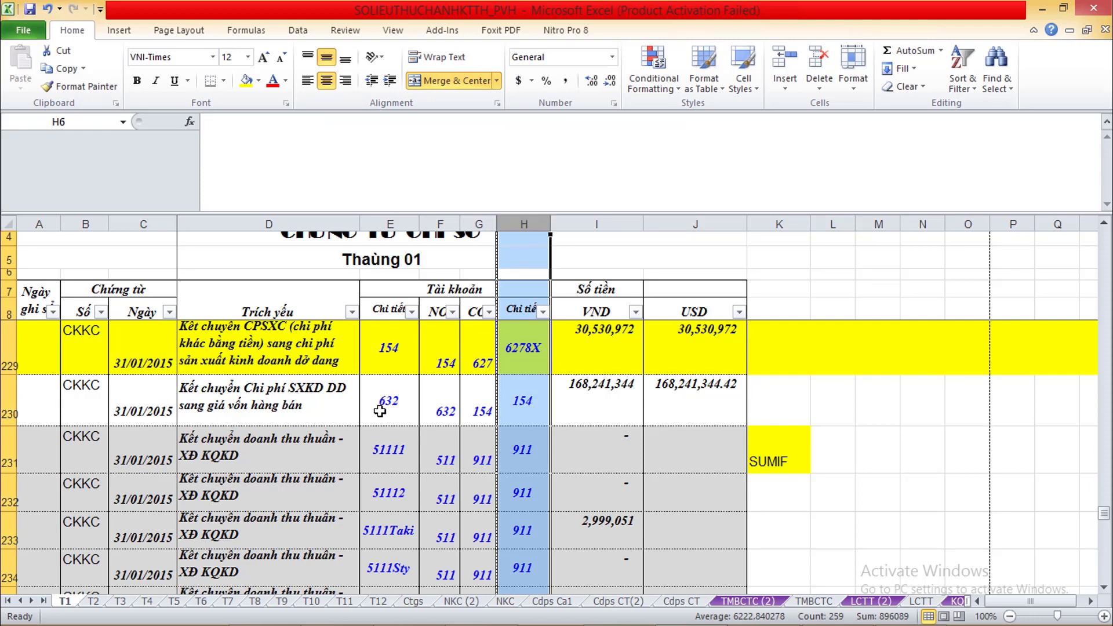
pyautogui.click(388, 219)
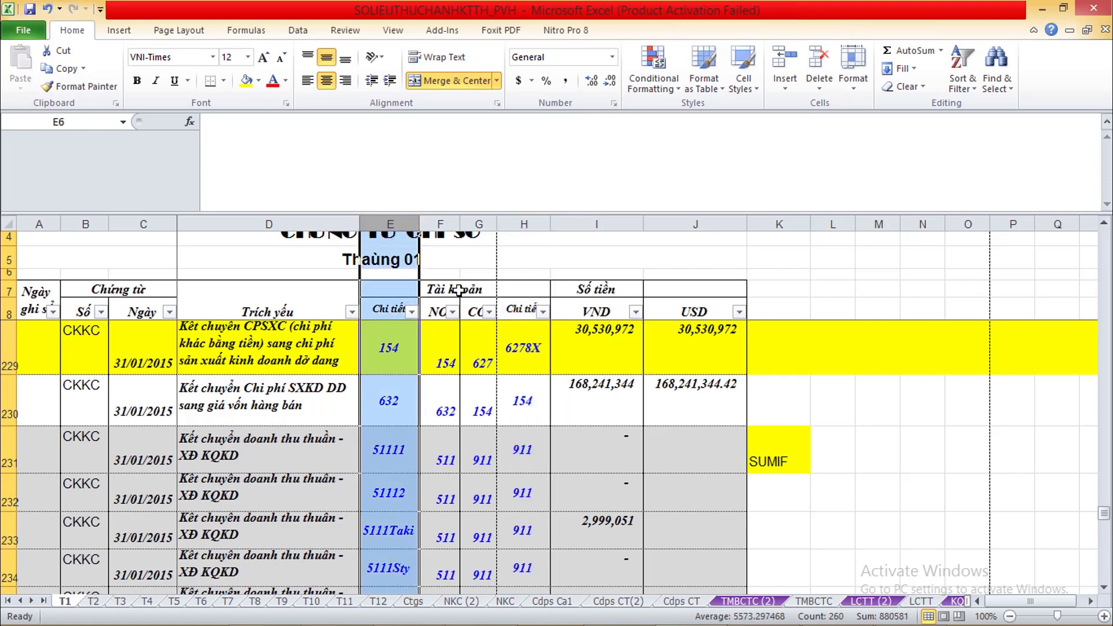
pyautogui.click(913, 434)
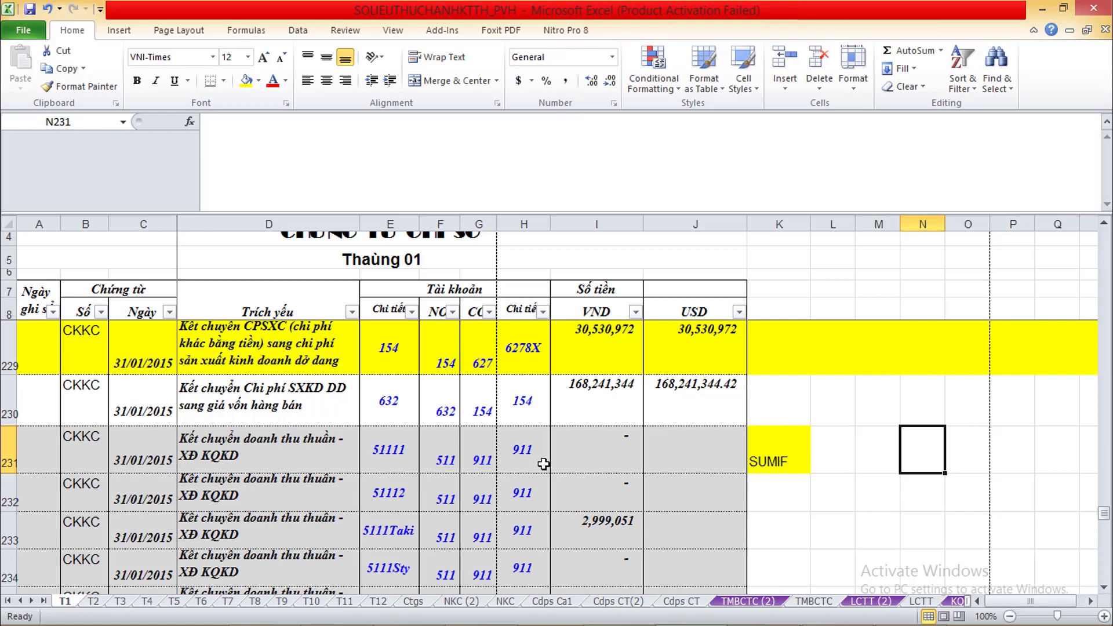
pyautogui.click(532, 215)
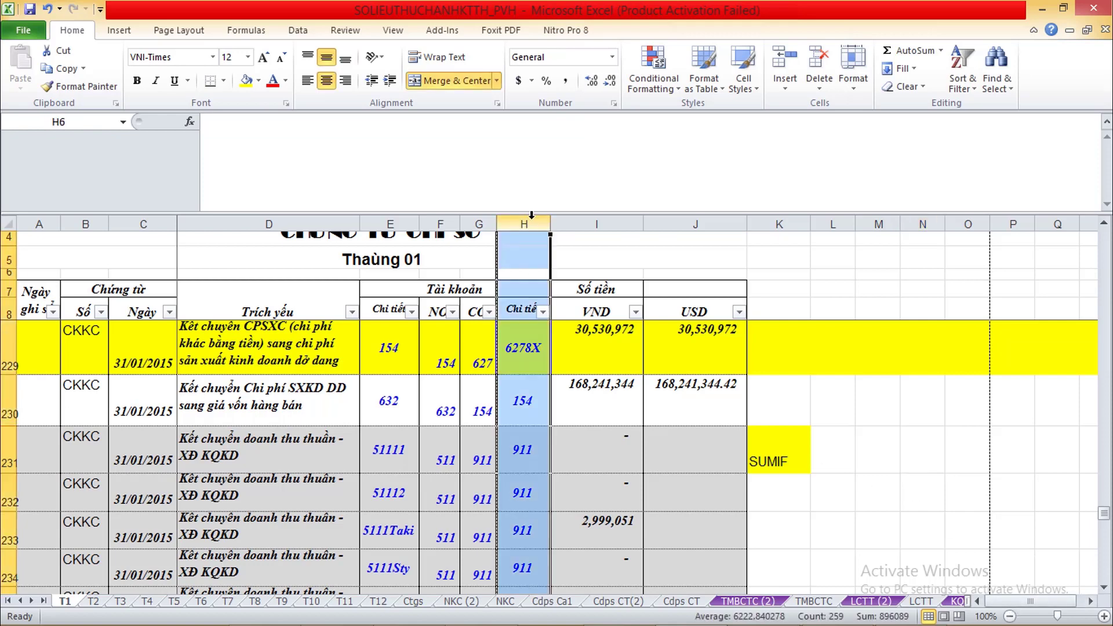
# Examine the debit detail account column E and read across the 51111 closing entry in row 231 from date to credit detail account
pyautogui.click(381, 222)
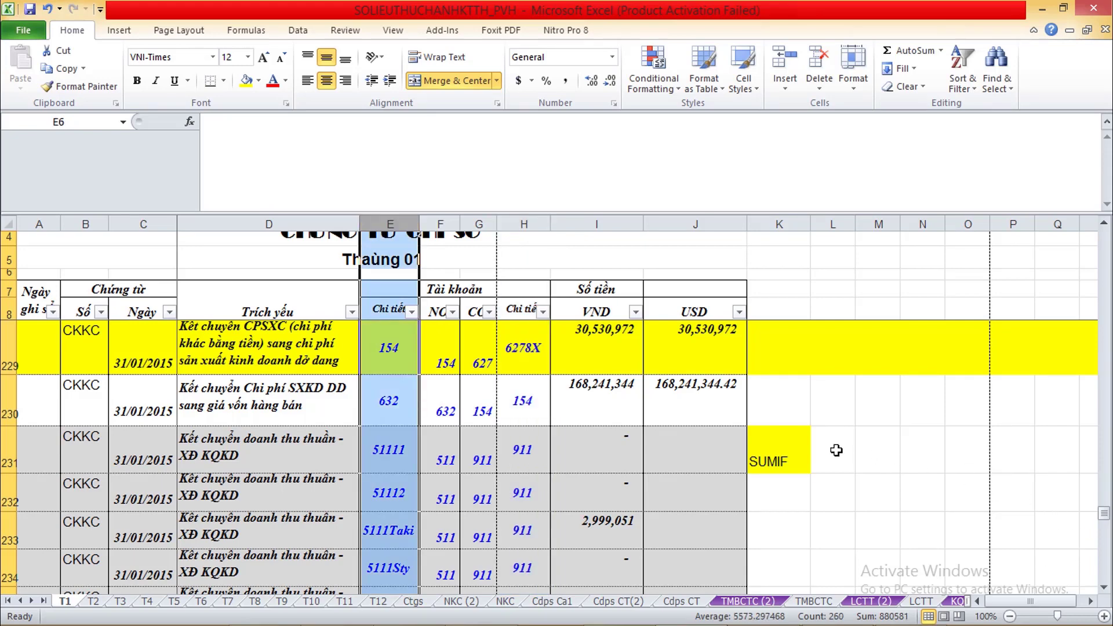
pyautogui.click(703, 460)
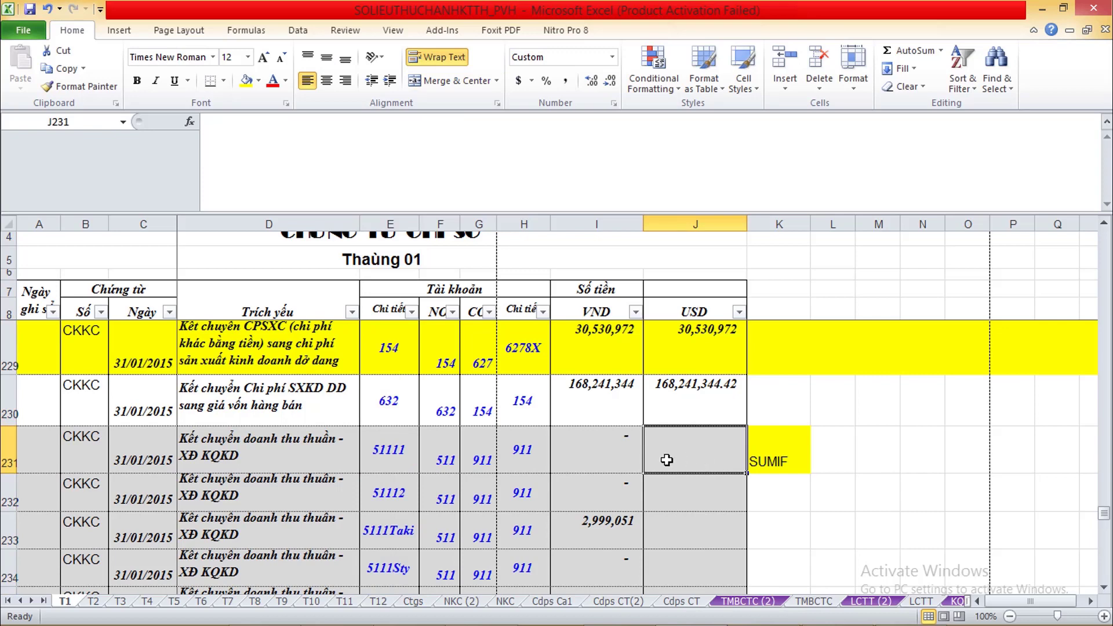
pyautogui.press('Left')
pyautogui.press('Left')
pyautogui.press('Left')
pyautogui.press('Left')
pyautogui.press('Left')
pyautogui.press('Left')
pyautogui.press('Left')
pyautogui.press('Left')
pyautogui.press('Right')
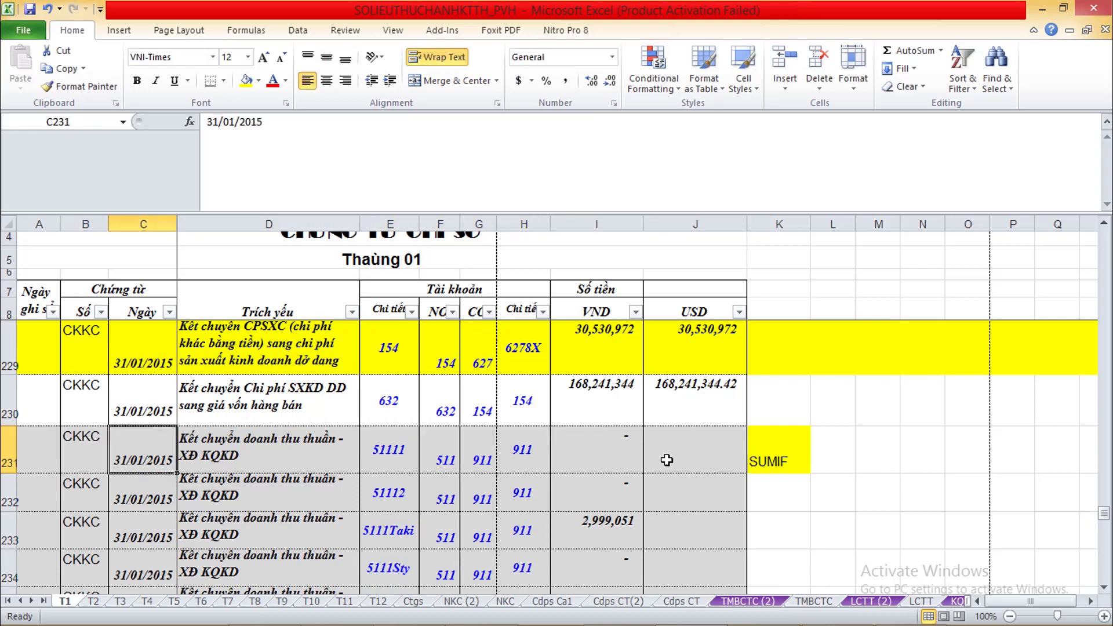
pyautogui.press('Right')
pyautogui.press('Right')
pyautogui.press('Right')
pyautogui.press('Right')
pyautogui.press('Right')
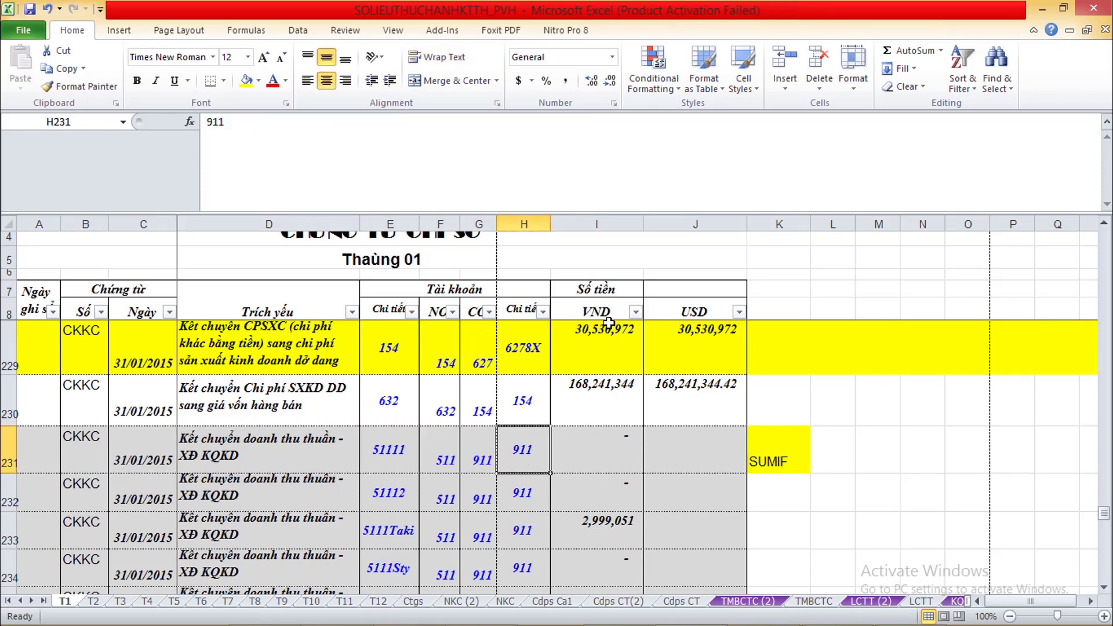
# Filter the credit account column CO to show only account 511
pyautogui.click(490, 313)
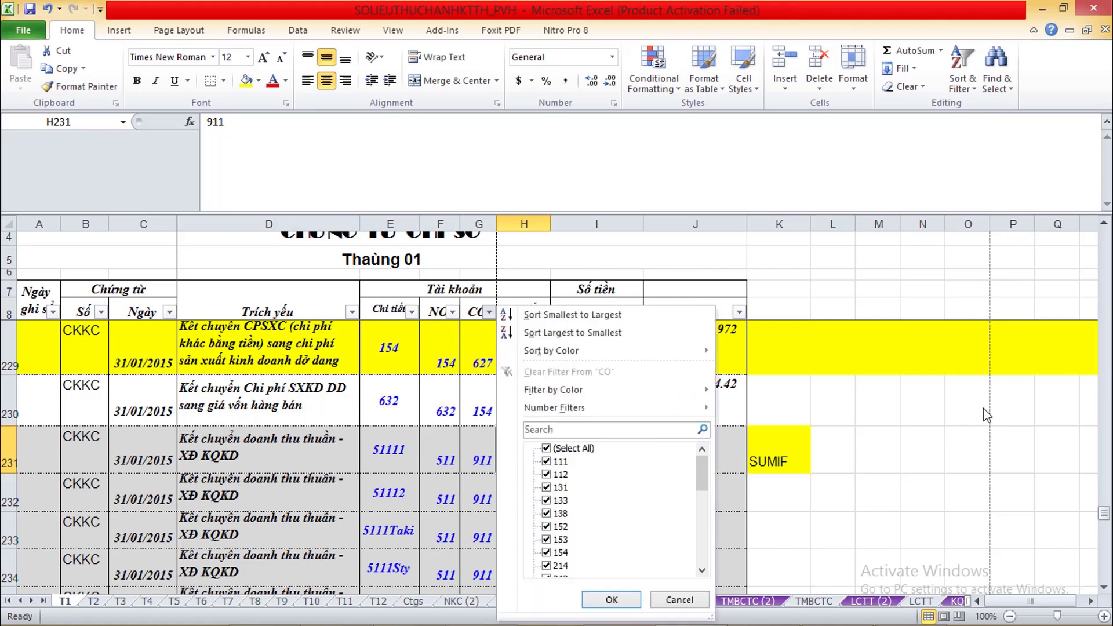
pyautogui.click(490, 314)
pyautogui.click(490, 328)
pyautogui.click(490, 313)
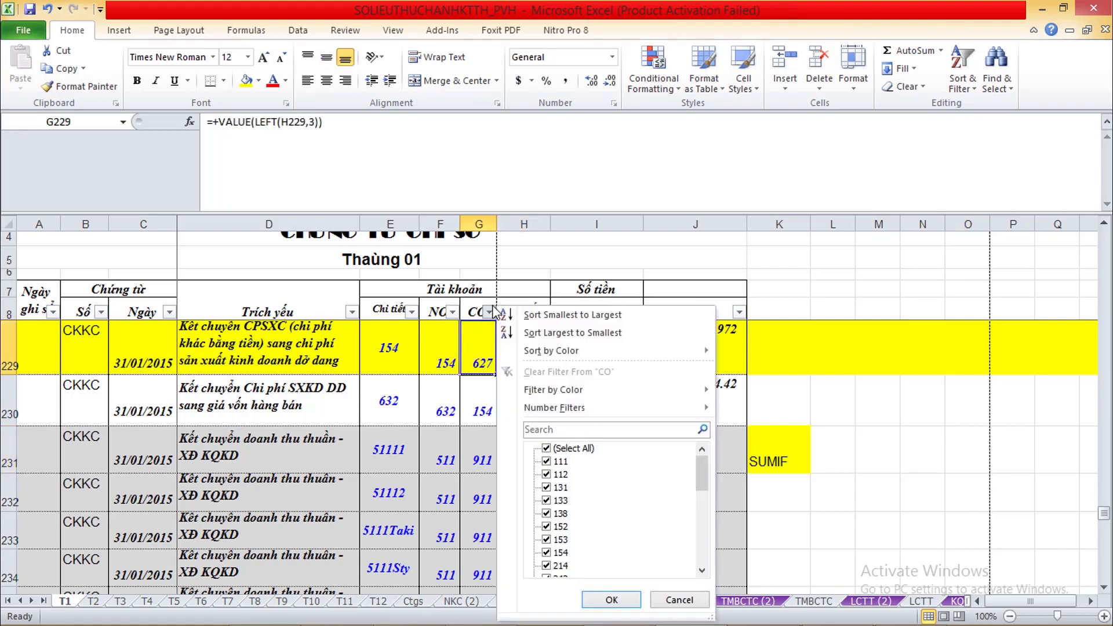
pyautogui.click(575, 449)
pyautogui.scroll(-5, 695, 504)
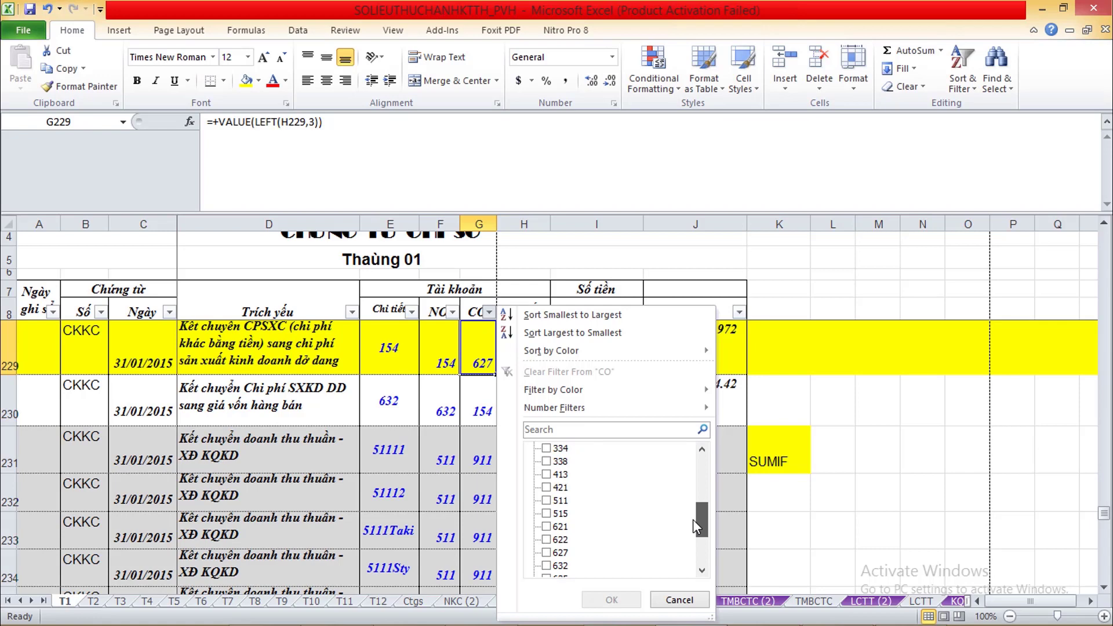
pyautogui.click(561, 501)
pyautogui.click(614, 601)
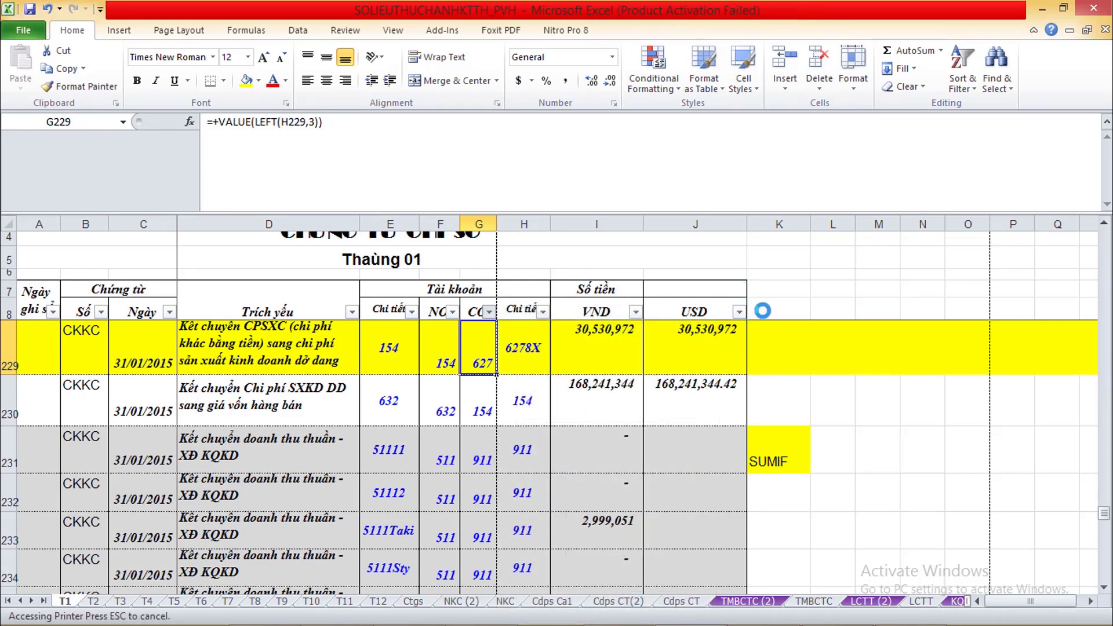
# Inspect the VND amount of the 5111Taki revenue entry in I10, and restore all accounts in the CO column filter
pyautogui.click(766, 311)
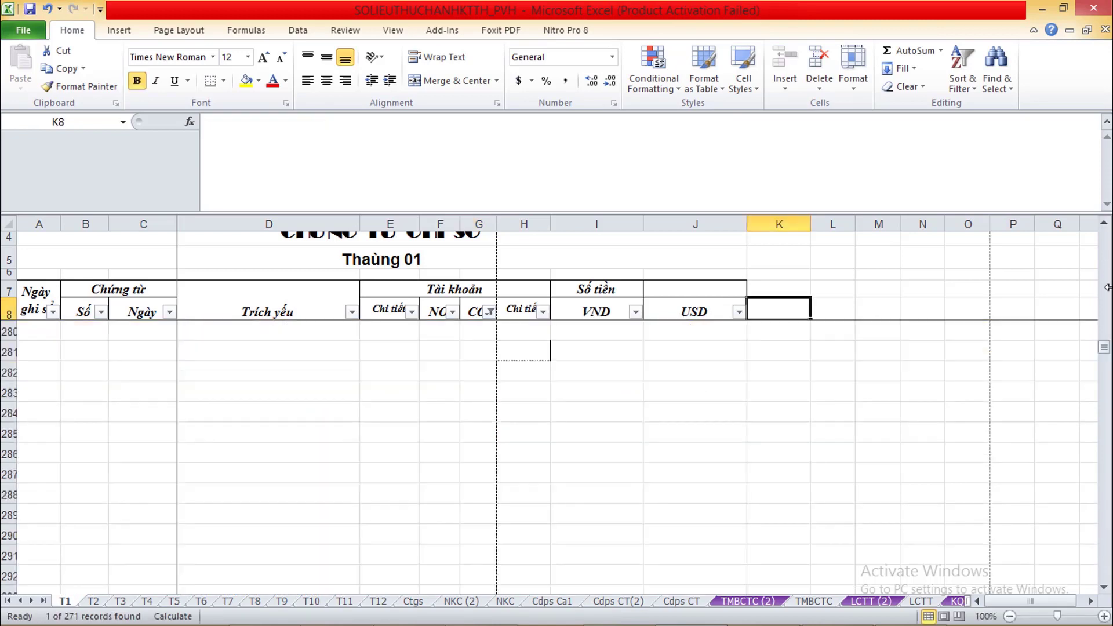
pyautogui.press('Down')
pyautogui.press('Down')
pyautogui.press('Down')
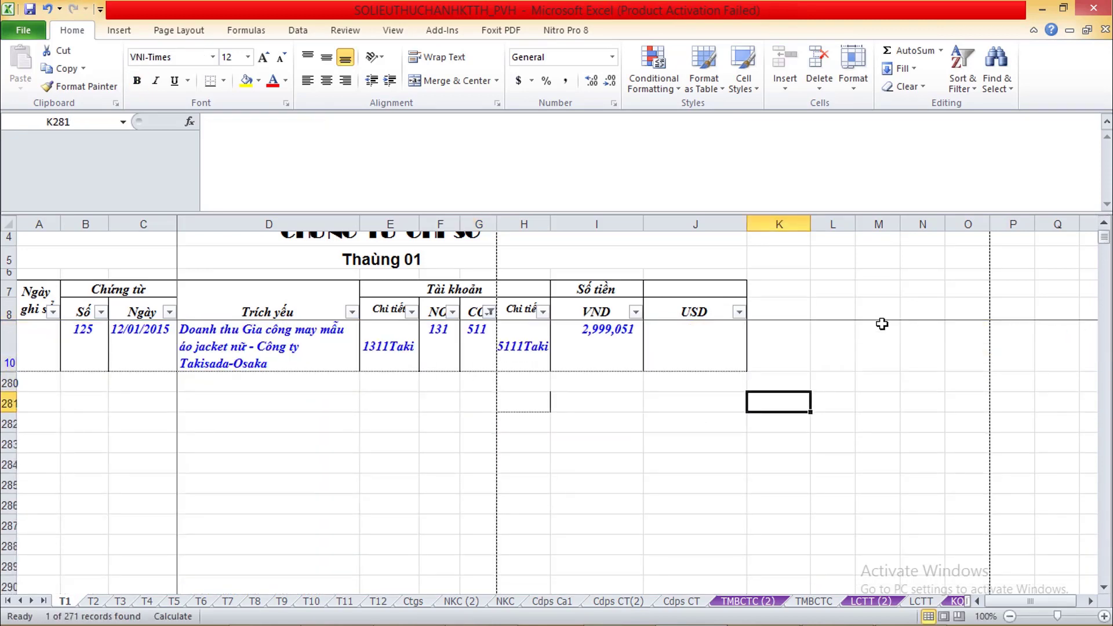
pyautogui.click(522, 421)
pyautogui.click(580, 346)
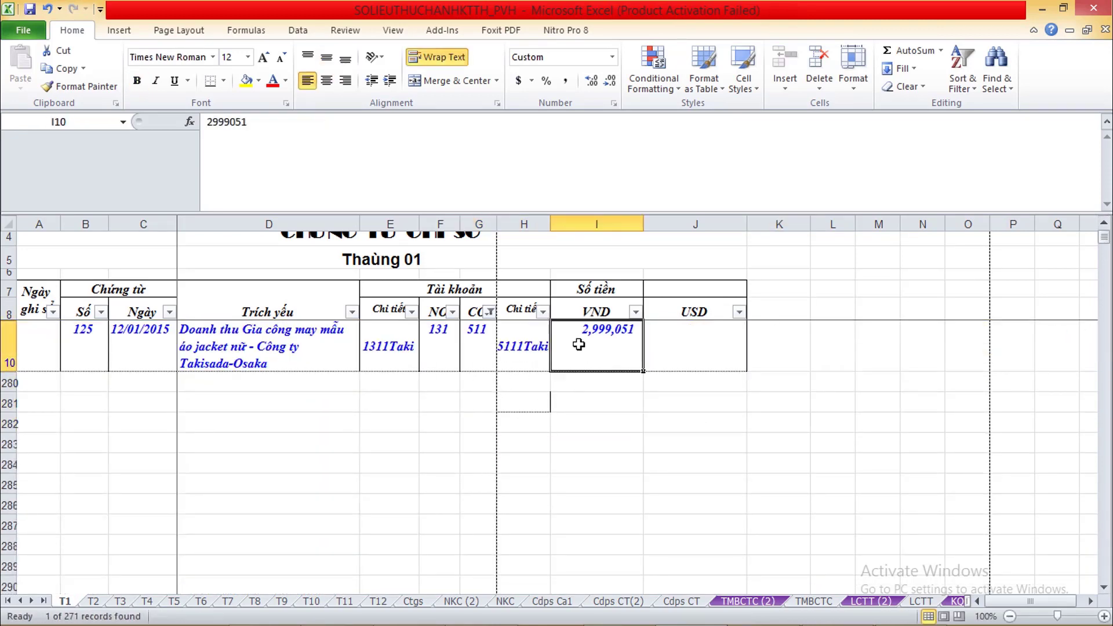
pyautogui.click(490, 312)
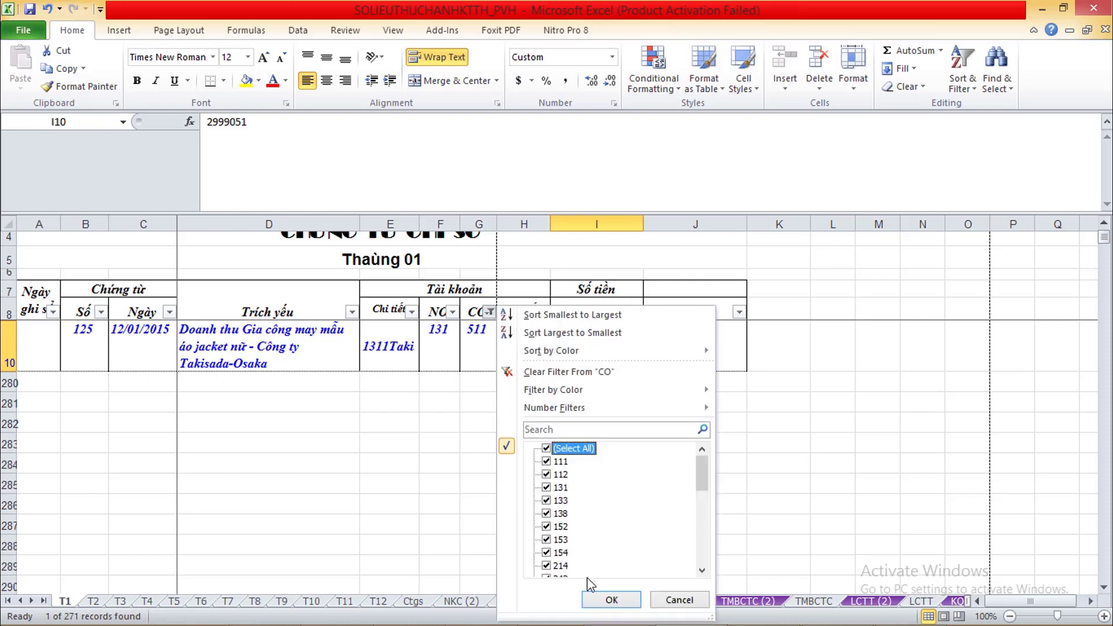
pyautogui.click(612, 600)
# Filter the debit account column NO to show only account 511
pyautogui.click(452, 312)
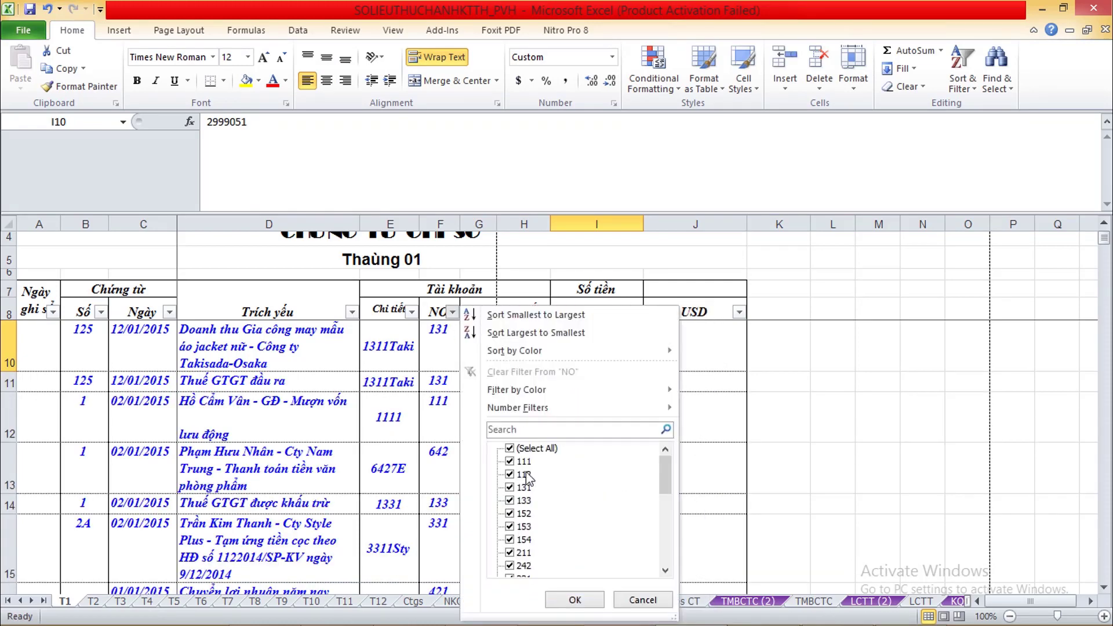
pyautogui.click(537, 450)
pyautogui.scroll(-2, 664, 488)
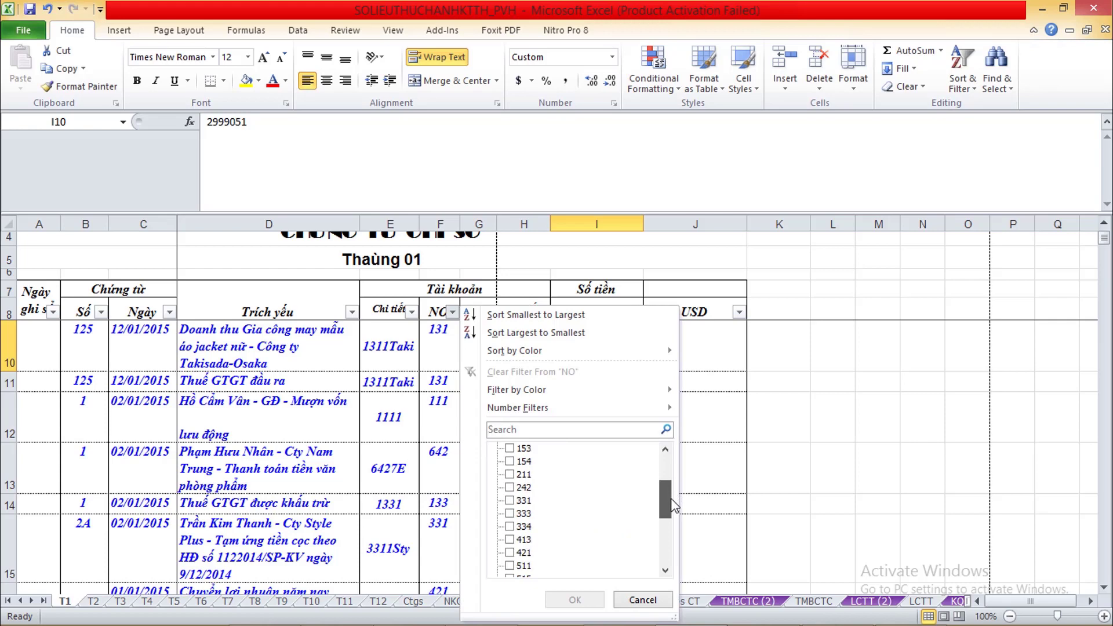
pyautogui.moveTo(670, 499); pyautogui.dragTo(671, 517)
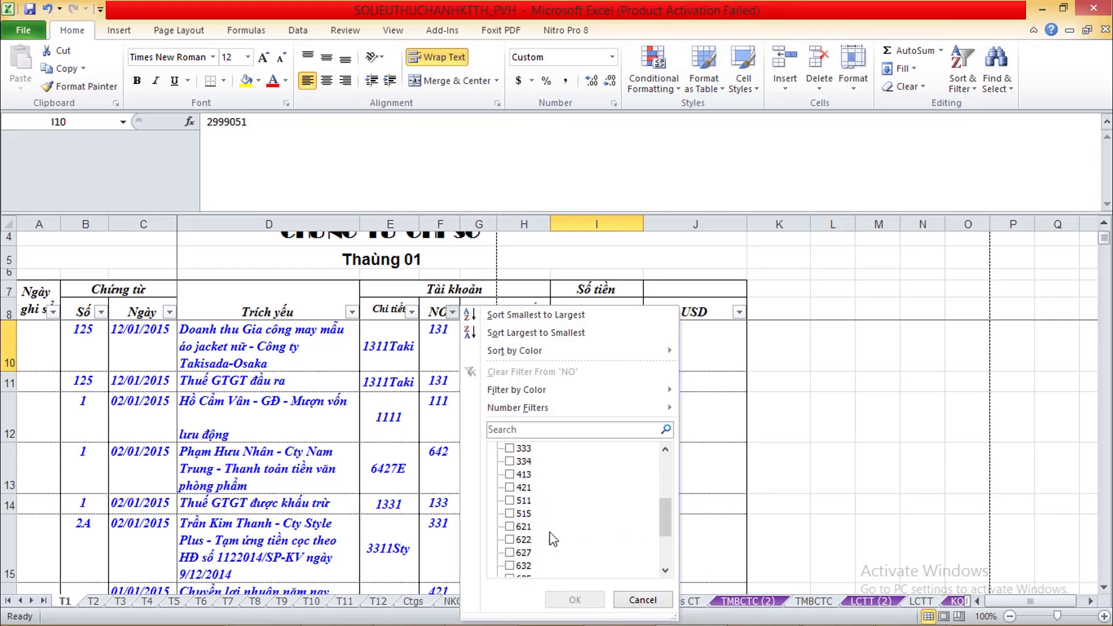
pyautogui.click(523, 501)
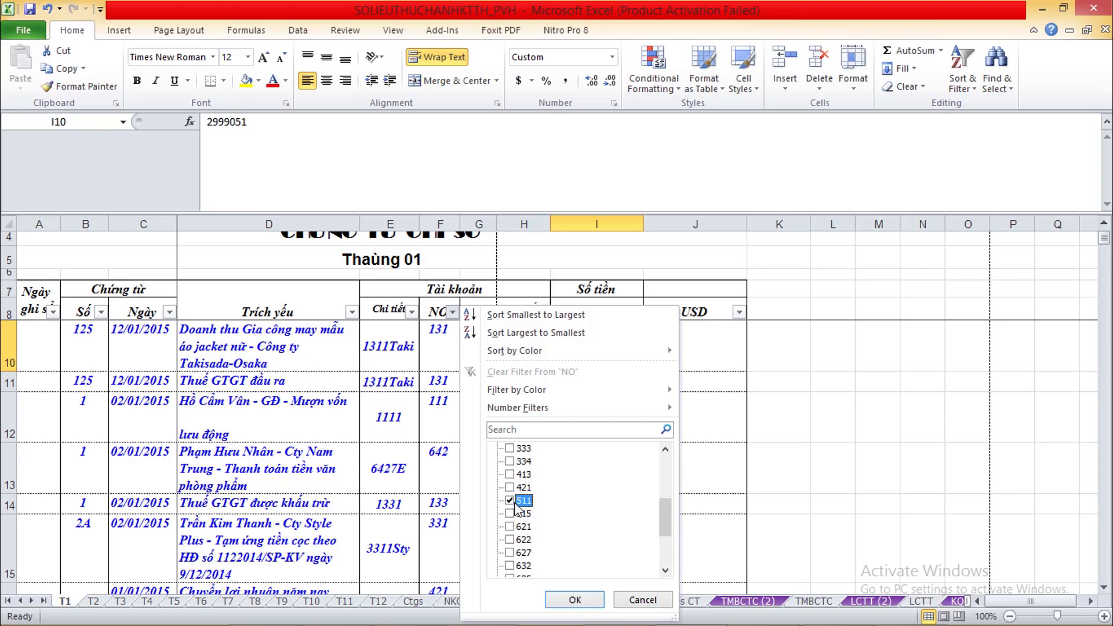
pyautogui.click(575, 600)
# Review the filtered 511 closing entries from row 231, and restore all accounts in the NO column filter
pyautogui.click(698, 311)
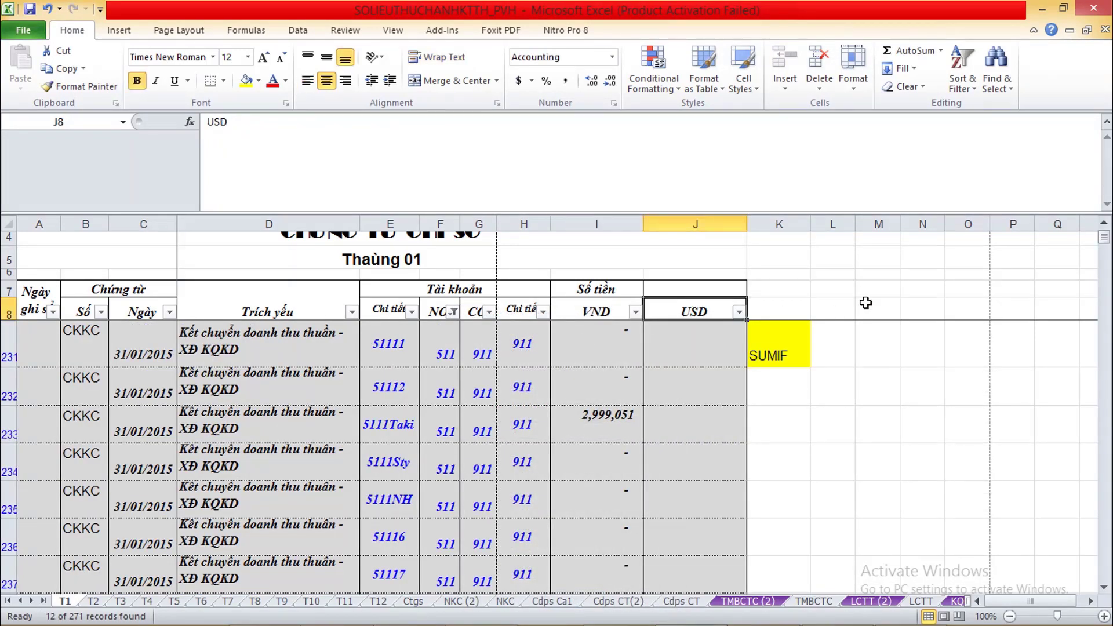
pyautogui.press('Down')
pyautogui.press('Down')
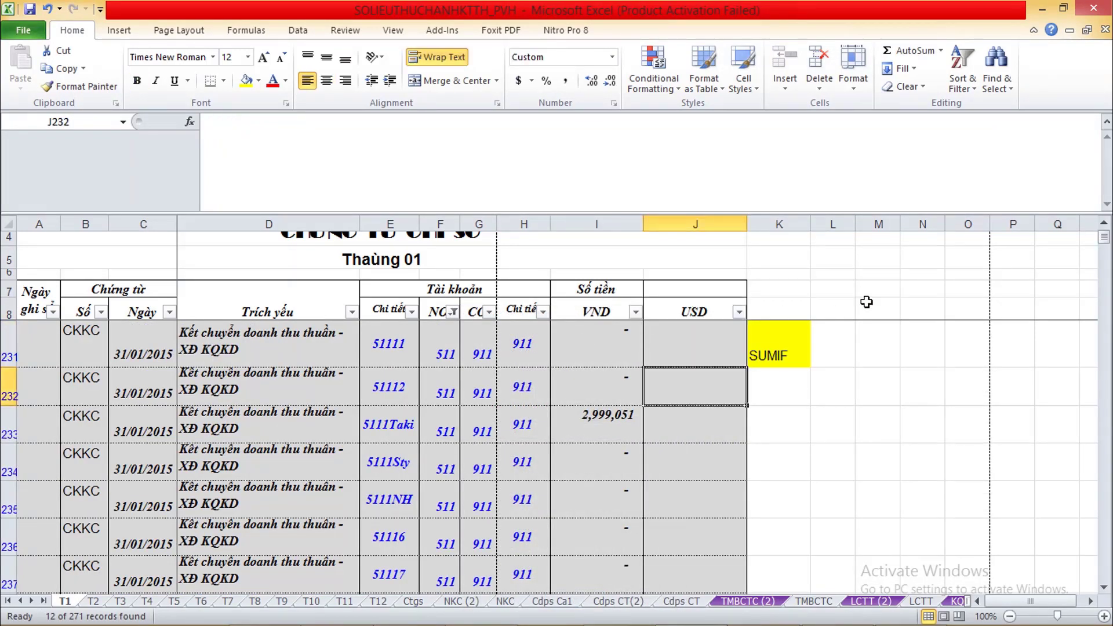
pyautogui.click(453, 312)
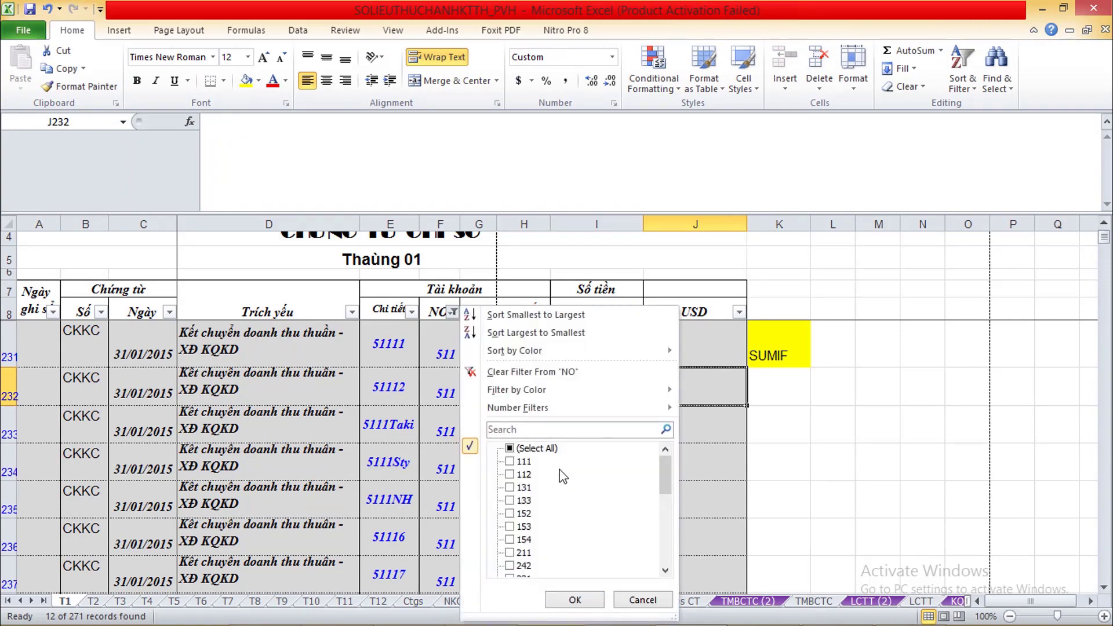
pyautogui.click(510, 448)
pyautogui.click(575, 600)
pyautogui.click(783, 504)
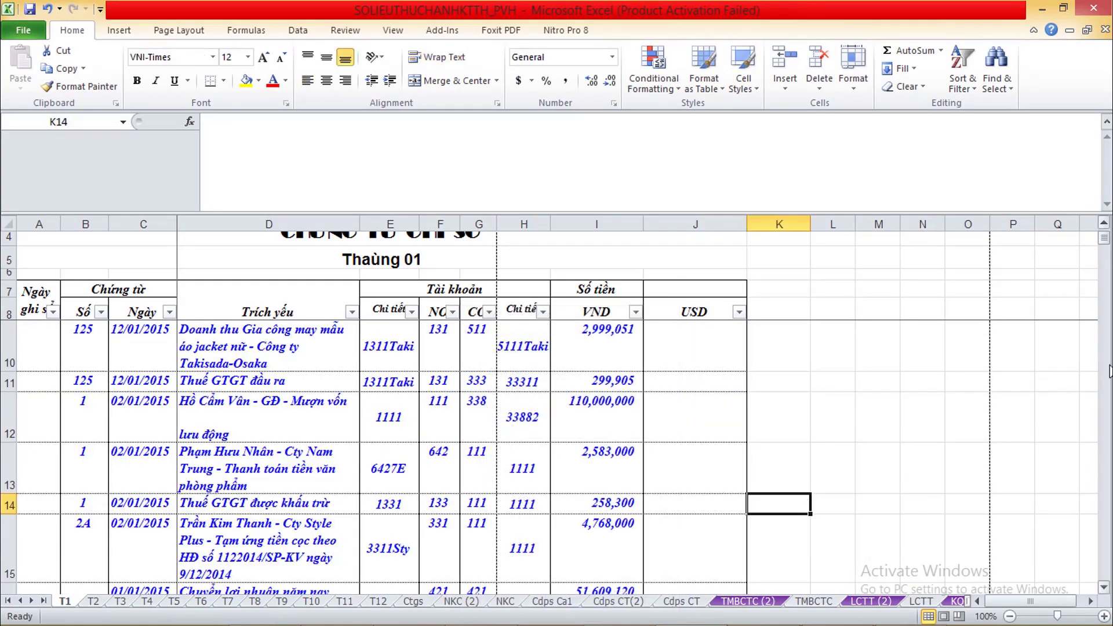
# Return to the 51111 closing entry in row 231 and examine both SUMIF terms of the VND formula in I231
pyautogui.moveTo(1105, 244); pyautogui.dragTo(1108, 519)
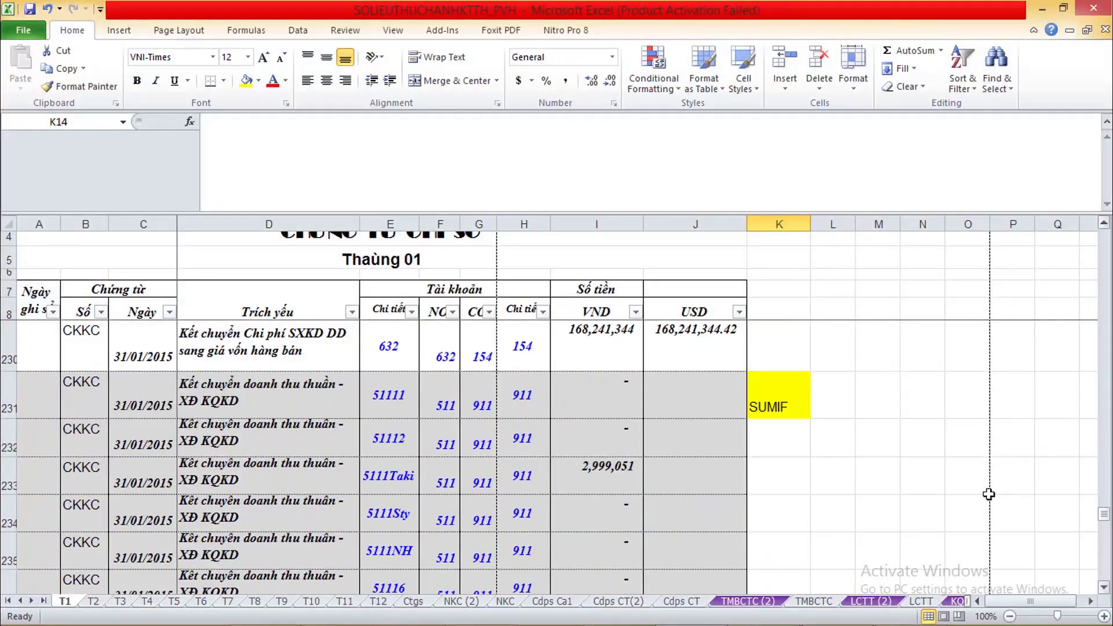
pyautogui.click(705, 393)
pyautogui.click(637, 405)
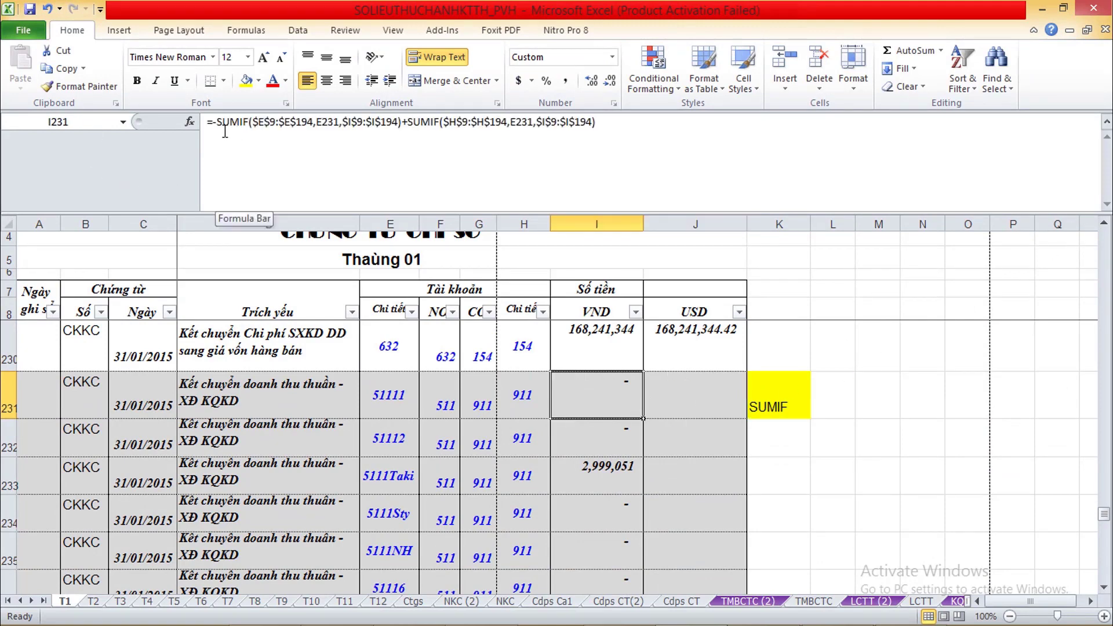
pyautogui.moveTo(214, 123); pyautogui.dragTo(402, 116)
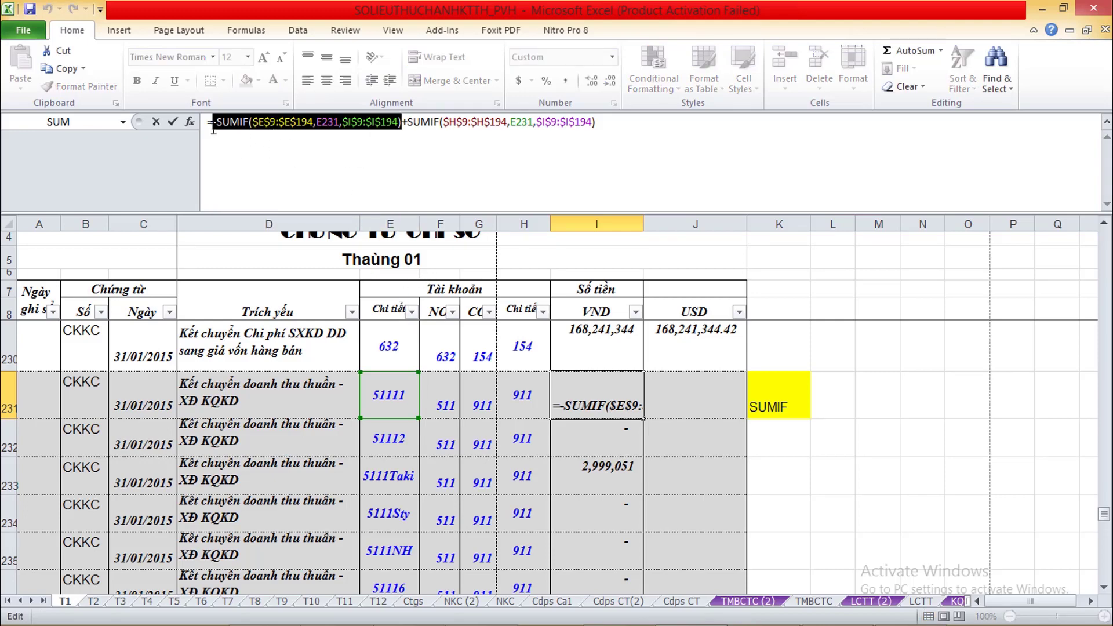
pyautogui.moveTo(214, 127); pyautogui.dragTo(541, 134)
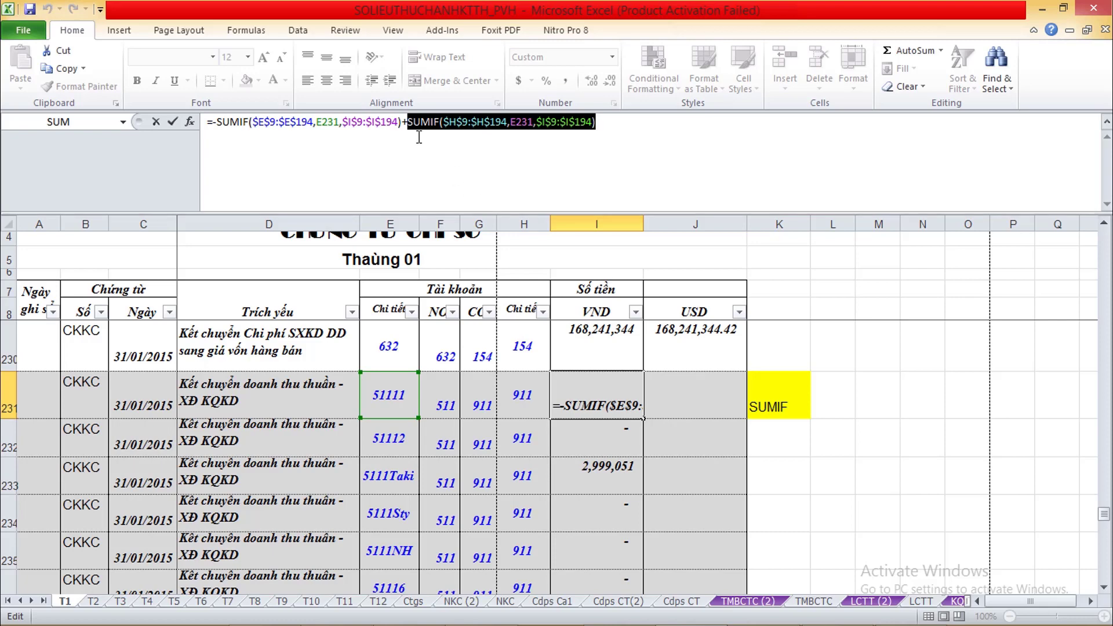
pyautogui.click(642, 122)
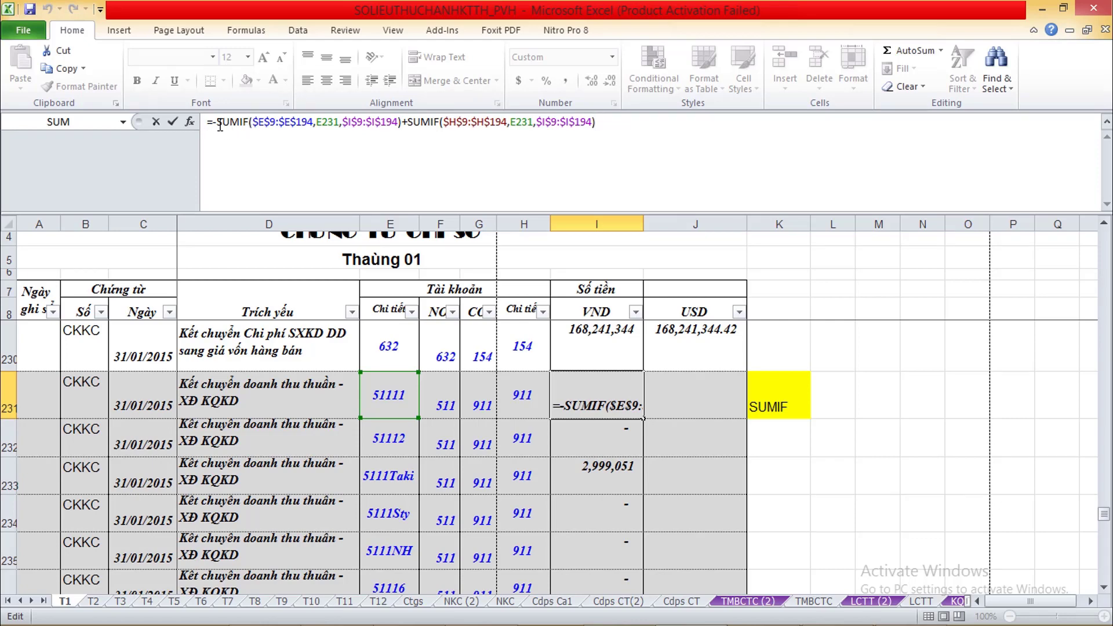
# Compare the subtracted column E SUMIF with the added column H SUMIF in I231, and leave the formula
pyautogui.moveTo(214, 122); pyautogui.dragTo(335, 123)
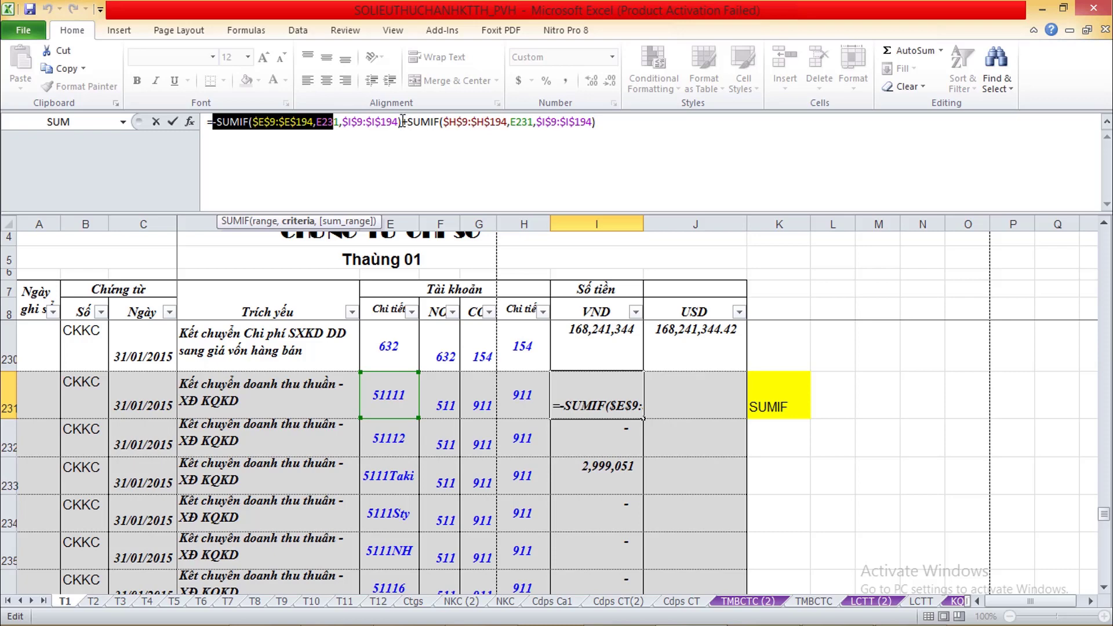
pyautogui.moveTo(402, 122); pyautogui.dragTo(418, 120)
pyautogui.moveTo(645, 123); pyautogui.dragTo(408, 130)
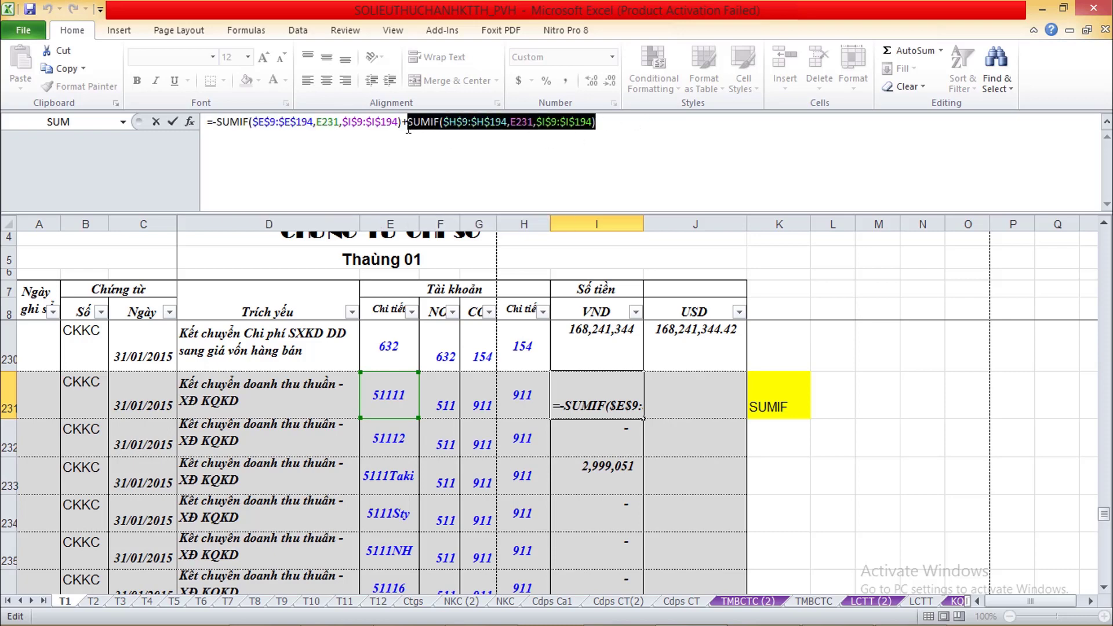
pyautogui.click(216, 122)
pyautogui.moveTo(401, 122); pyautogui.dragTo(213, 122)
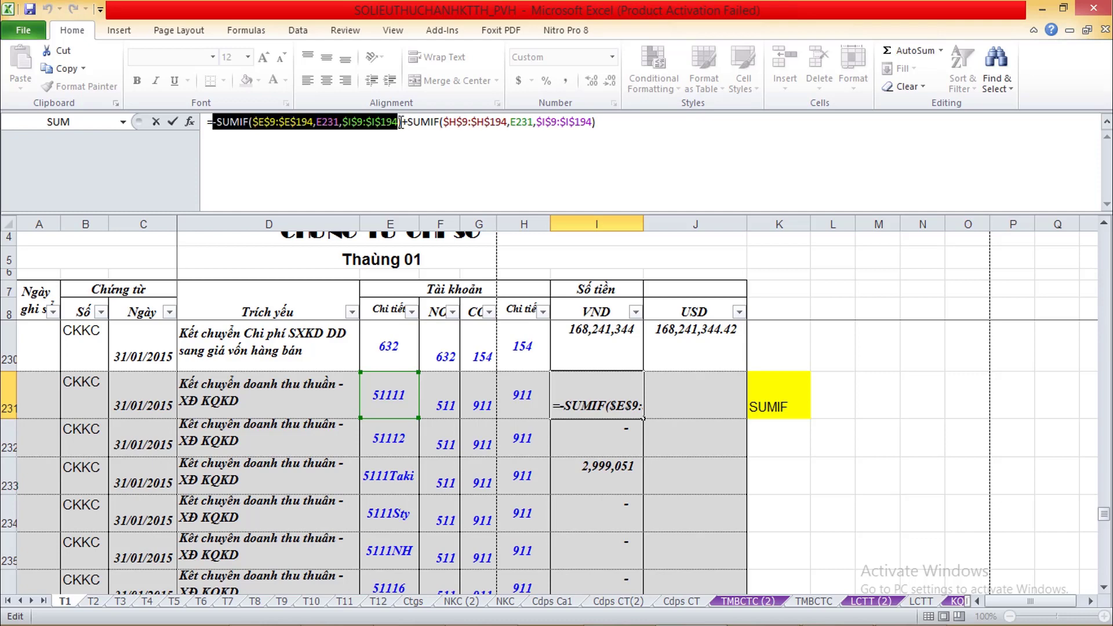
pyautogui.press('Return')
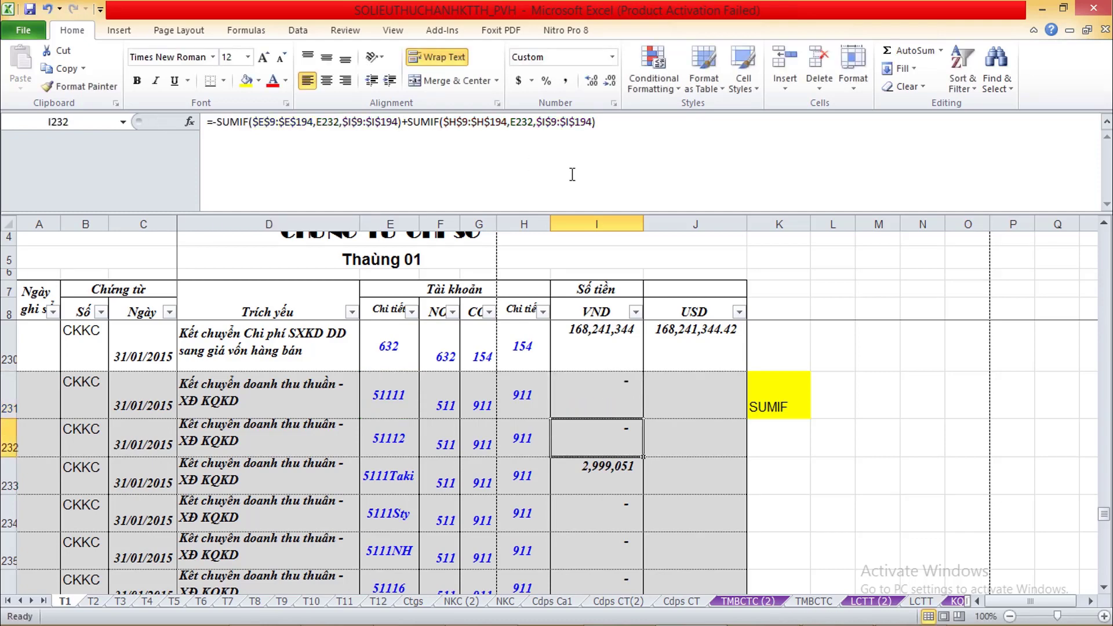
# Review the debit detail accounts 51111, 51112 and 5111Sty against credit account 911 in the closing entries of rows 231 to 234
pyautogui.click(703, 392)
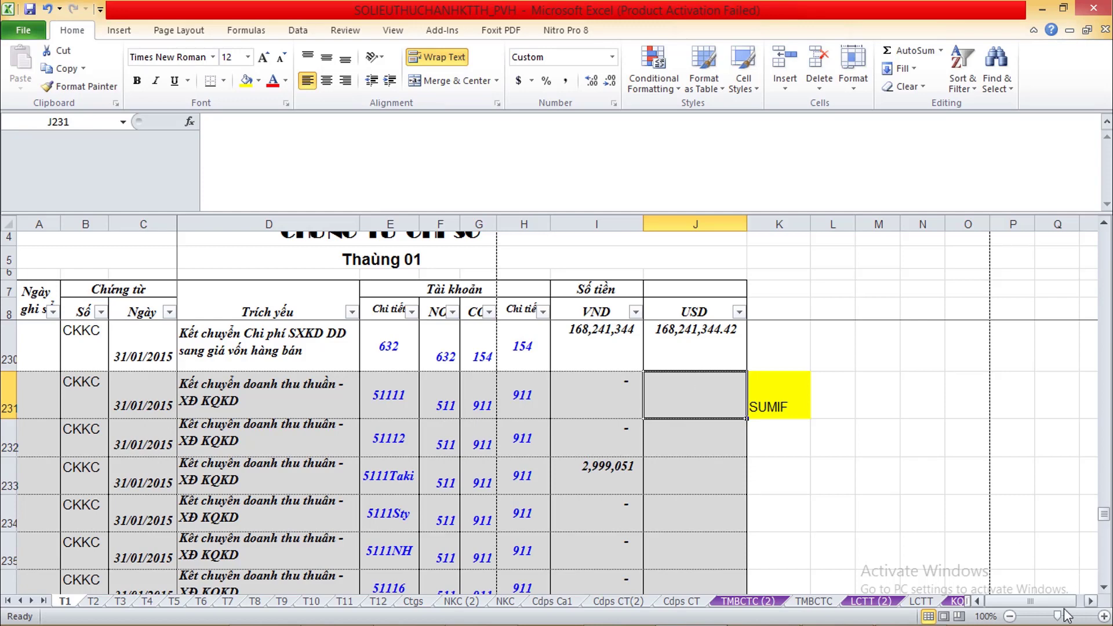
pyautogui.click(380, 412)
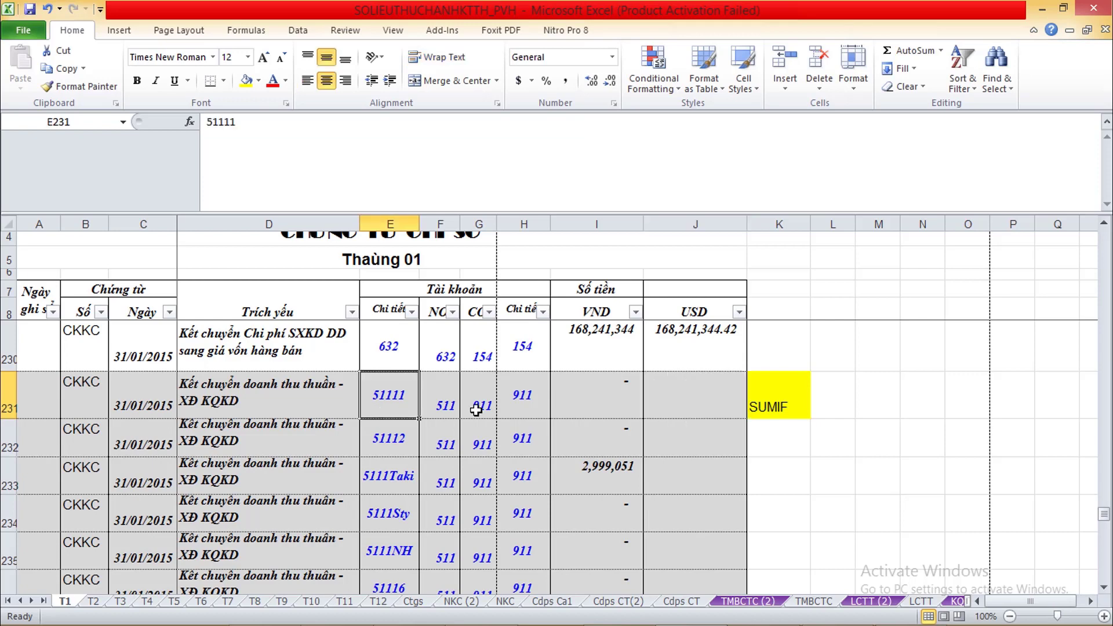
pyautogui.click(527, 396)
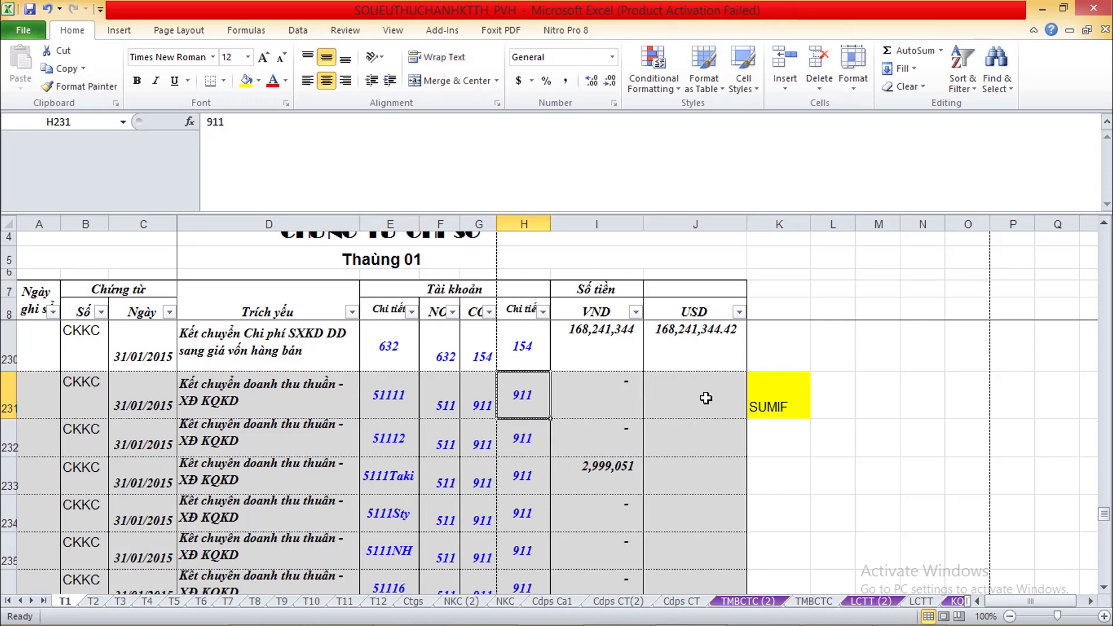
pyautogui.click(400, 394)
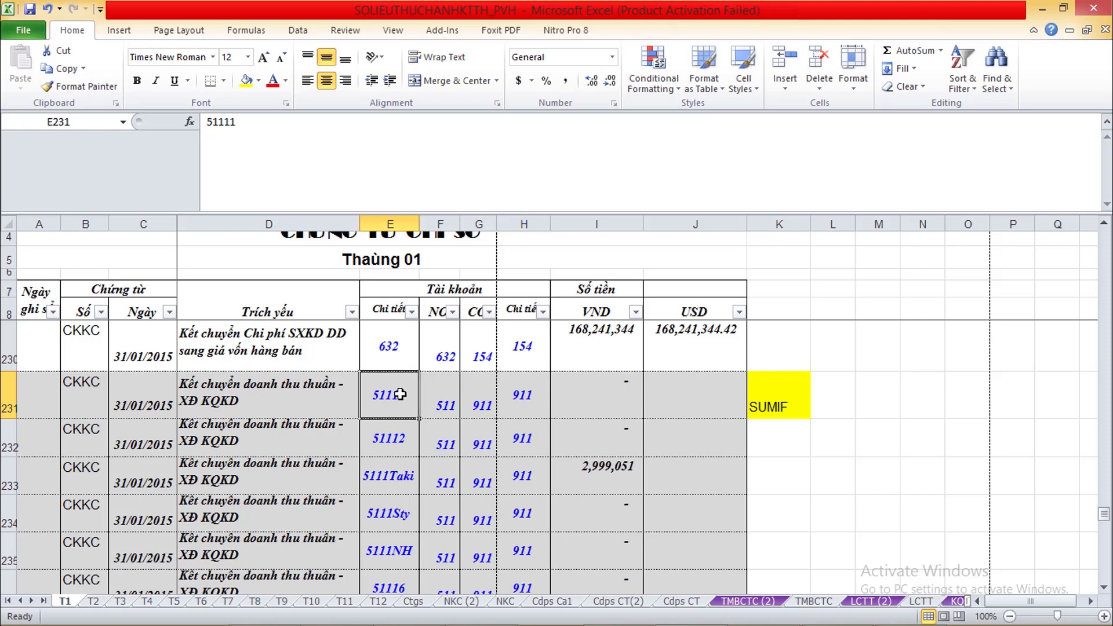
pyautogui.click(401, 438)
pyautogui.click(397, 395)
pyautogui.click(395, 436)
pyautogui.click(395, 402)
pyautogui.click(393, 452)
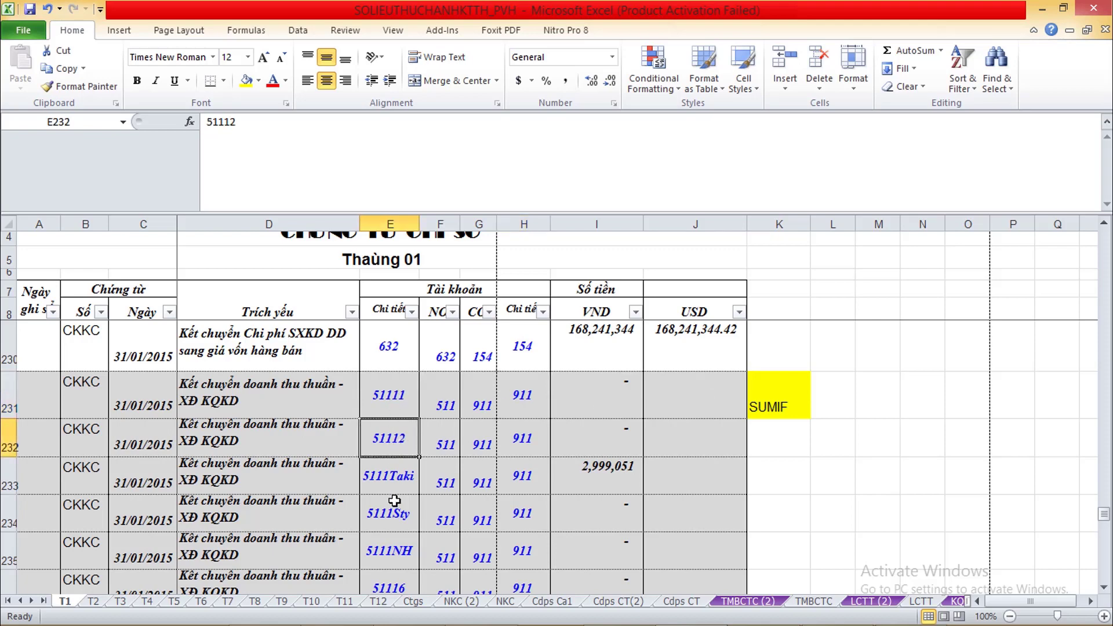
pyautogui.click(397, 513)
pyautogui.click(522, 509)
pyautogui.click(400, 518)
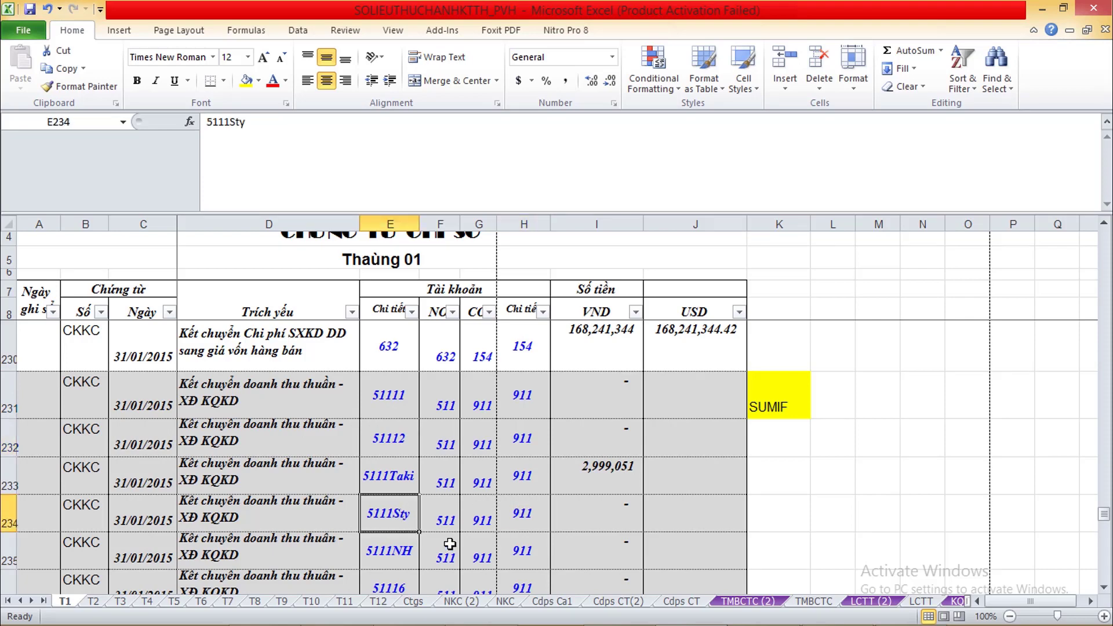
# Check the credit account formula in G231, and go to the first journal entries to examine detail account 1311Taki in row 10
pyautogui.click(467, 413)
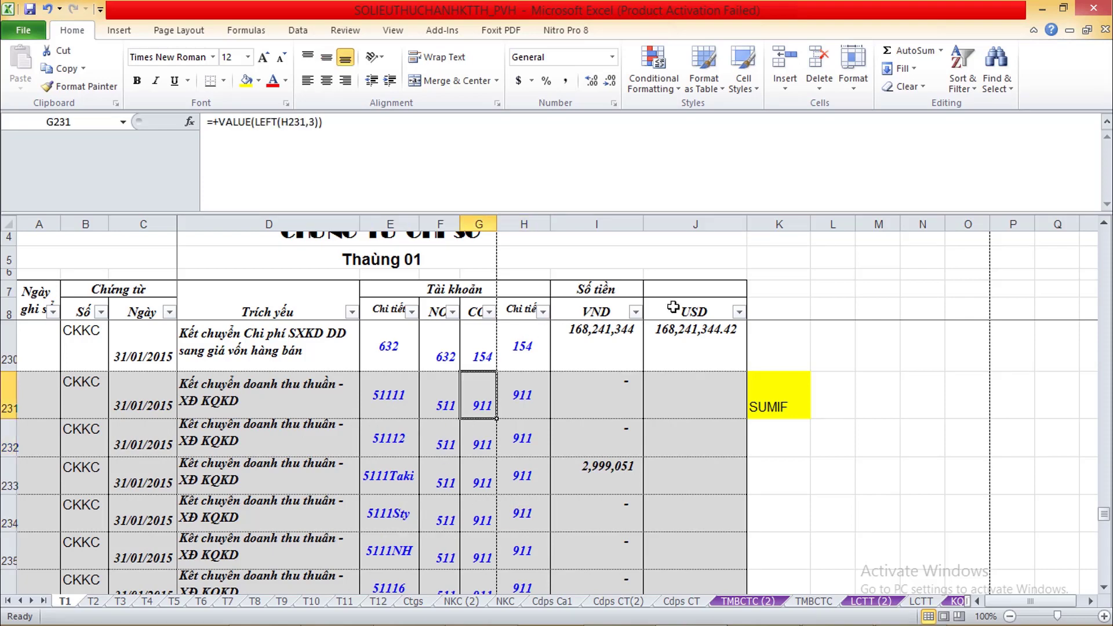
pyautogui.click(802, 305)
pyautogui.press('Down')
pyautogui.press('Down')
pyautogui.press('Down')
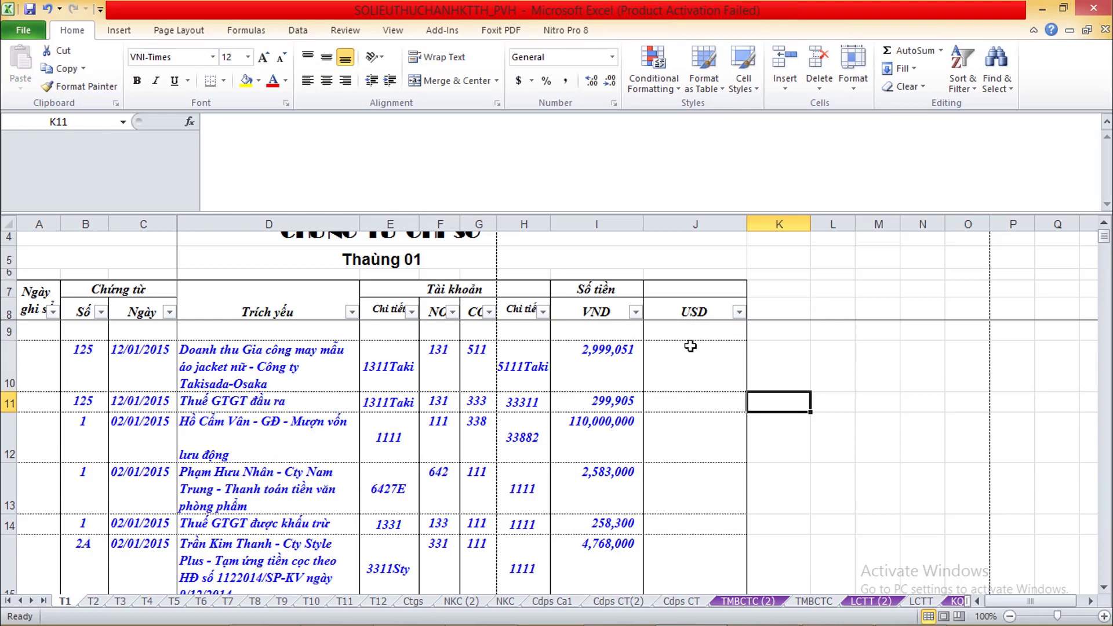
pyautogui.click(400, 477)
pyautogui.click(377, 377)
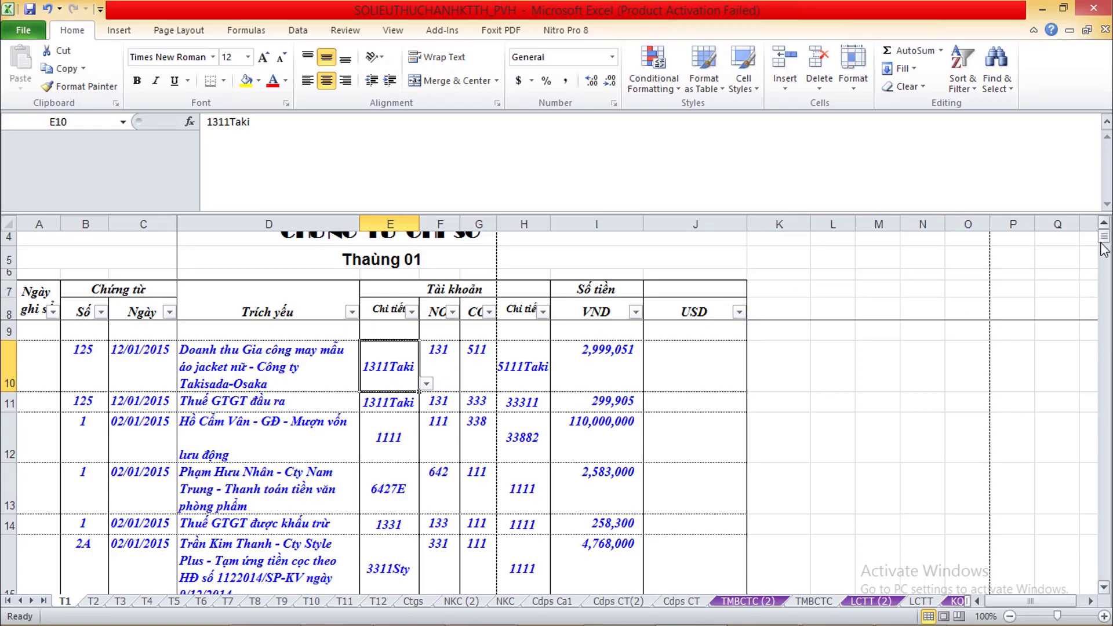
# Return to the month-end closing entries and compare the VND formula in I223 with the 51111 entry's formula in I231
pyautogui.moveTo(1103, 245); pyautogui.dragTo(1104, 517)
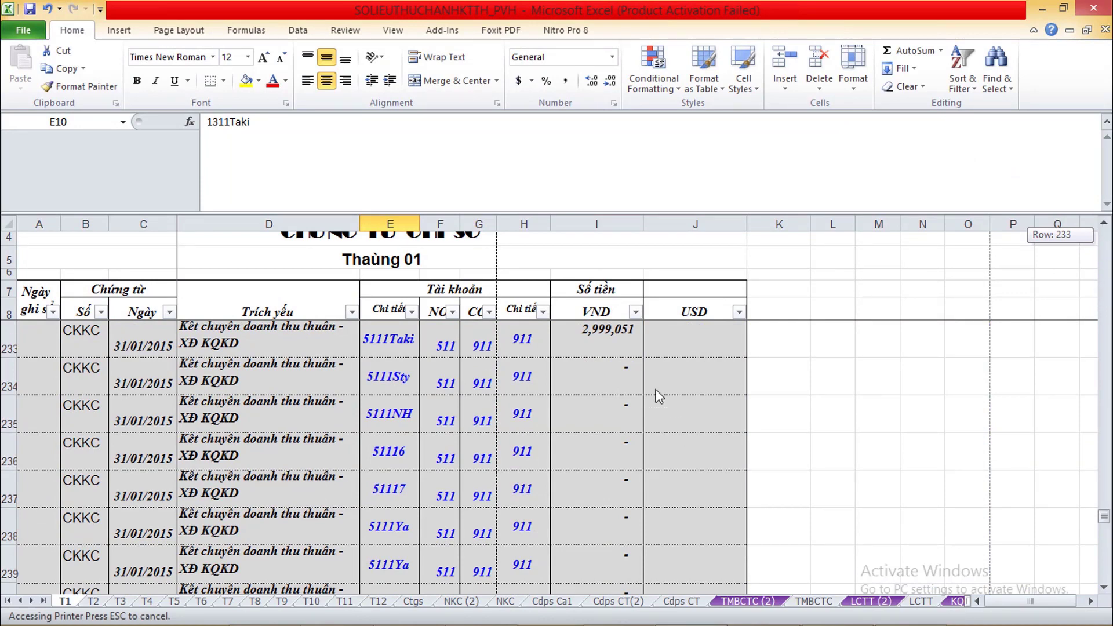
pyautogui.click(600, 380)
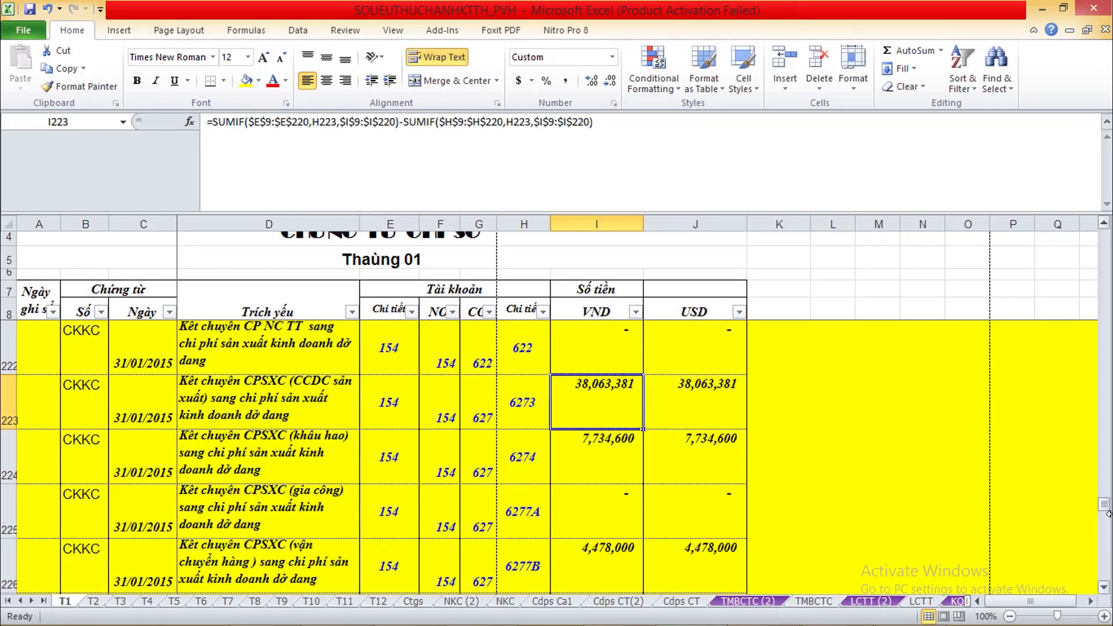
pyautogui.moveTo(1105, 509); pyautogui.dragTo(1105, 516)
pyautogui.click(580, 527)
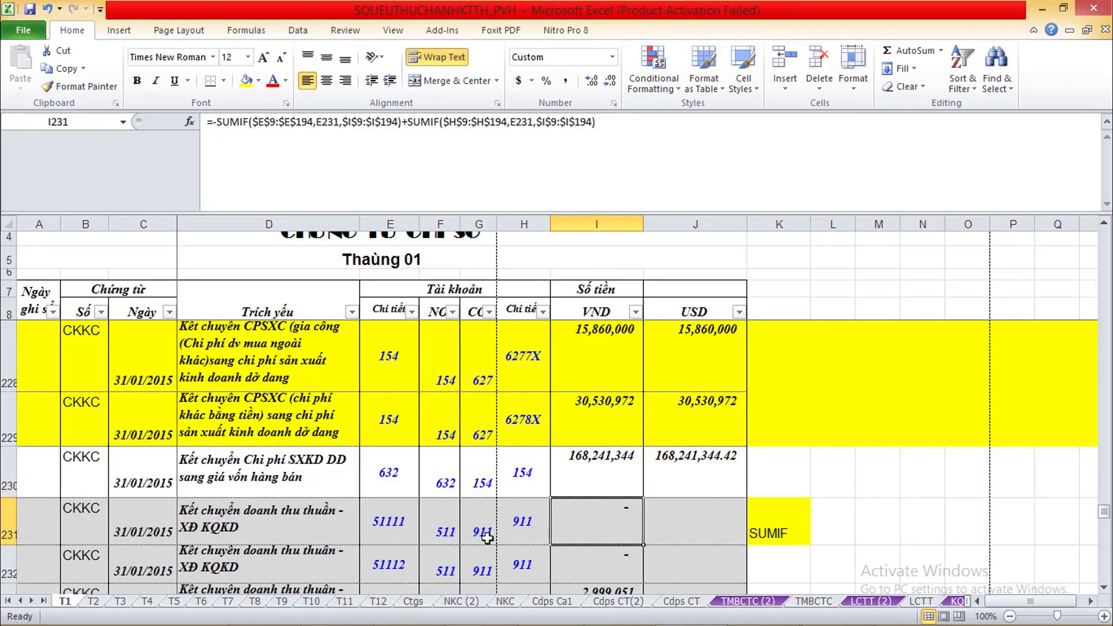
pyautogui.click(366, 530)
pyautogui.click(614, 520)
pyautogui.click(1104, 587)
pyautogui.click(1104, 588)
pyautogui.click(922, 513)
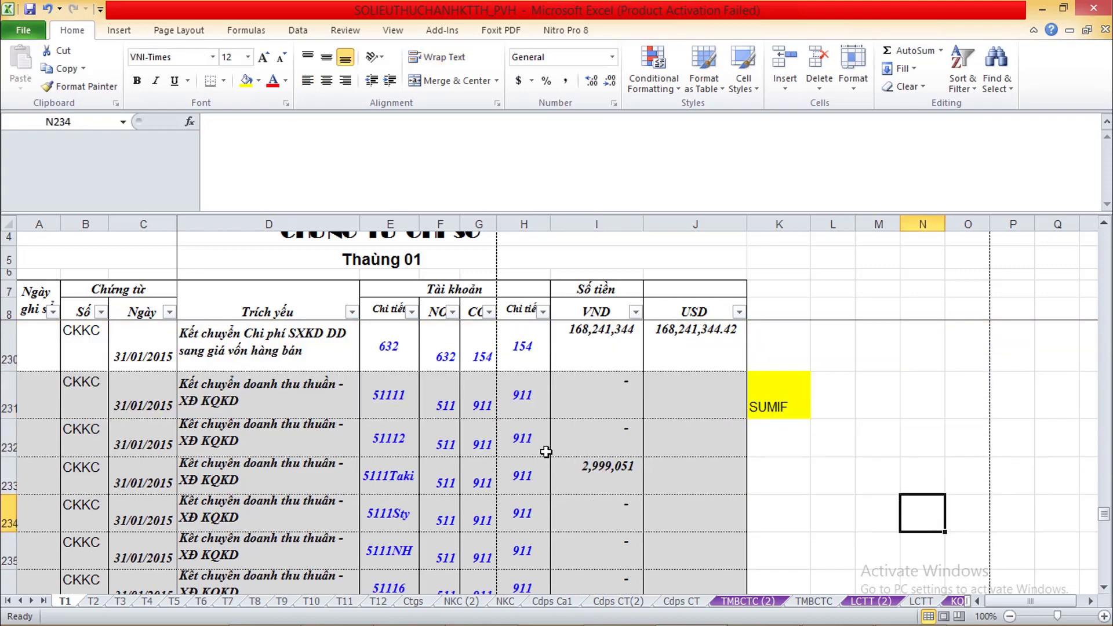
# Check account 511's period movements and closing balance in row 148 of the Cdps CT(2) sheet, and return to sheet T1
pyautogui.click(607, 603)
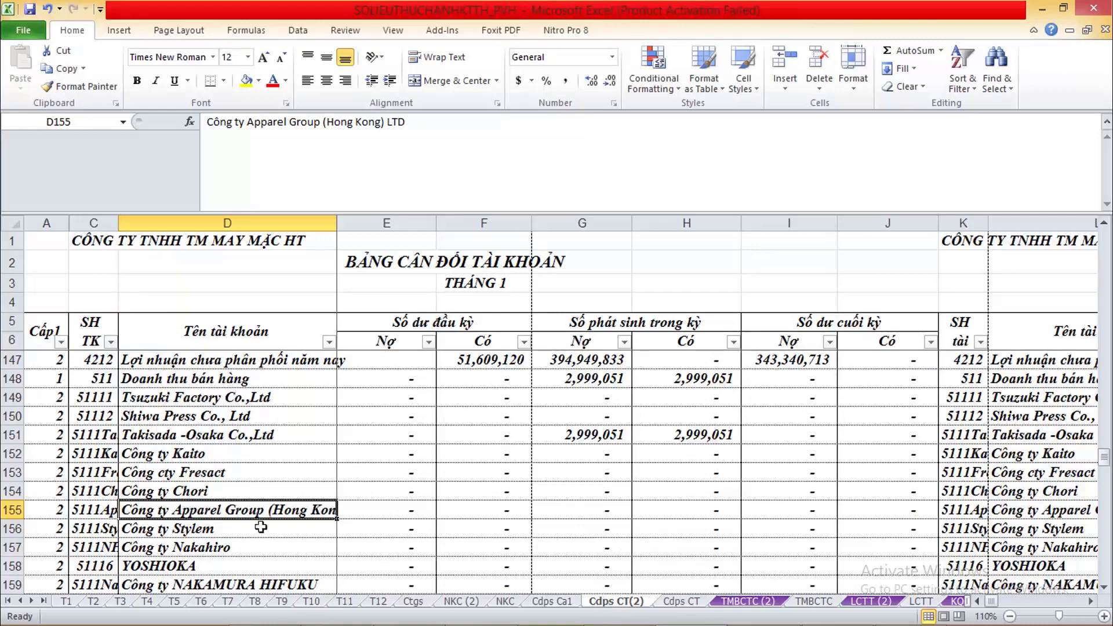
pyautogui.click(9, 381)
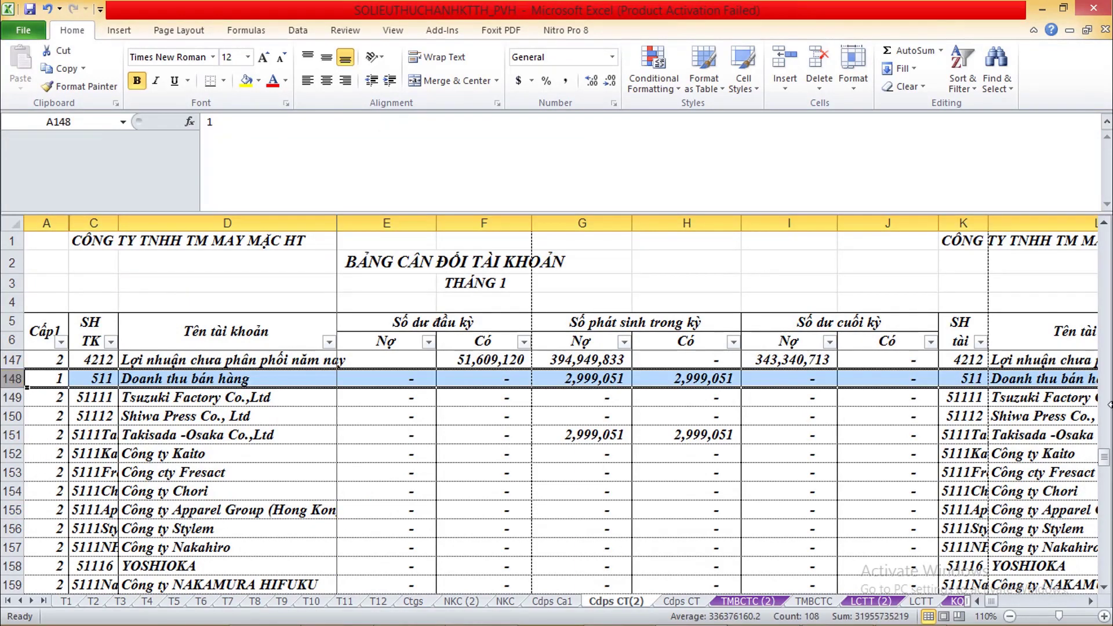
pyautogui.click(1104, 222)
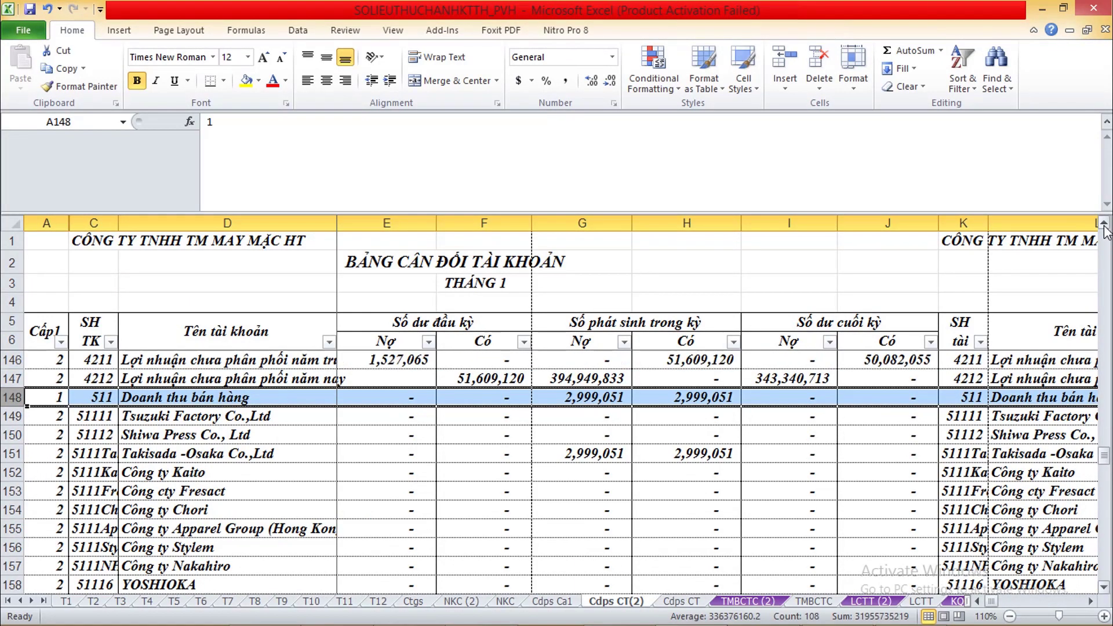
pyautogui.click(814, 398)
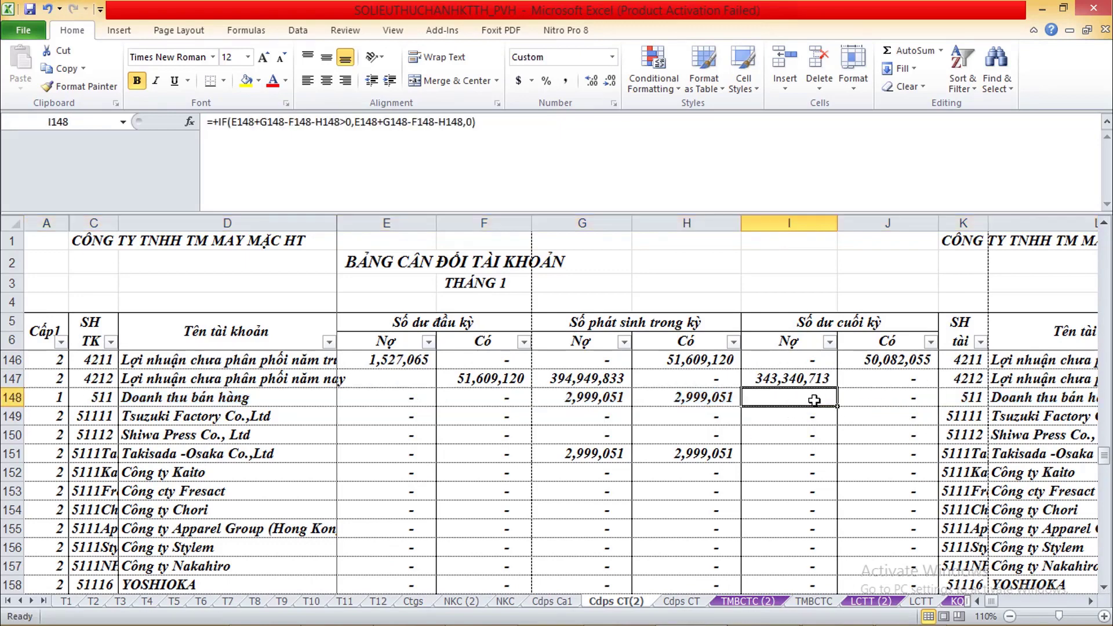
pyautogui.click(67, 601)
pyautogui.click(781, 482)
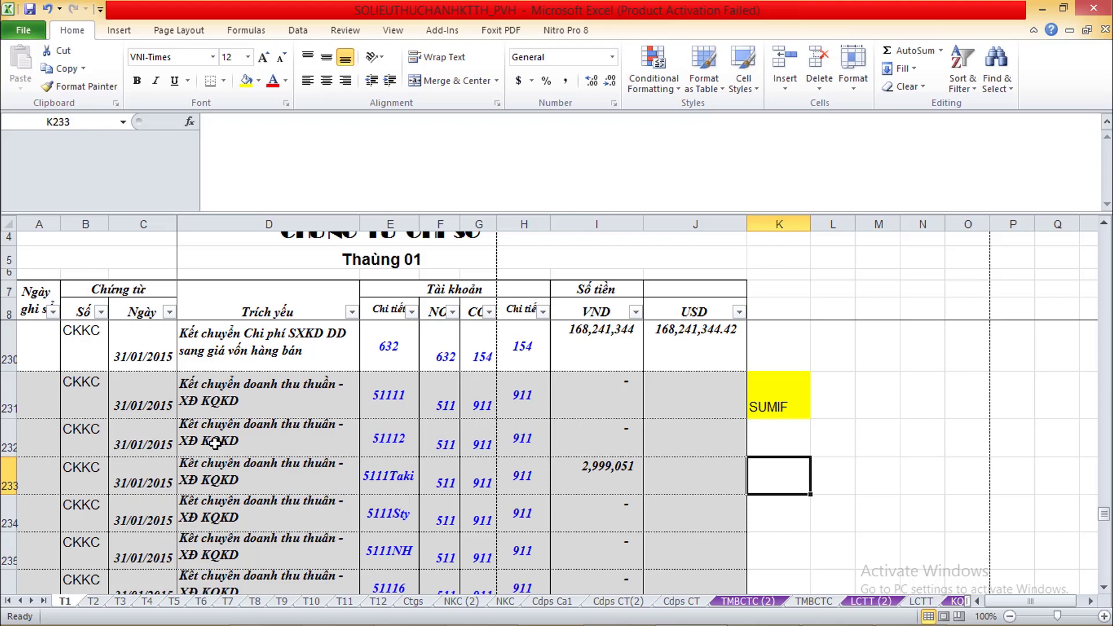
# Insert a copy of the 51111 closing entry in row 231 directly above the 51112 entry
pyautogui.click(400, 346)
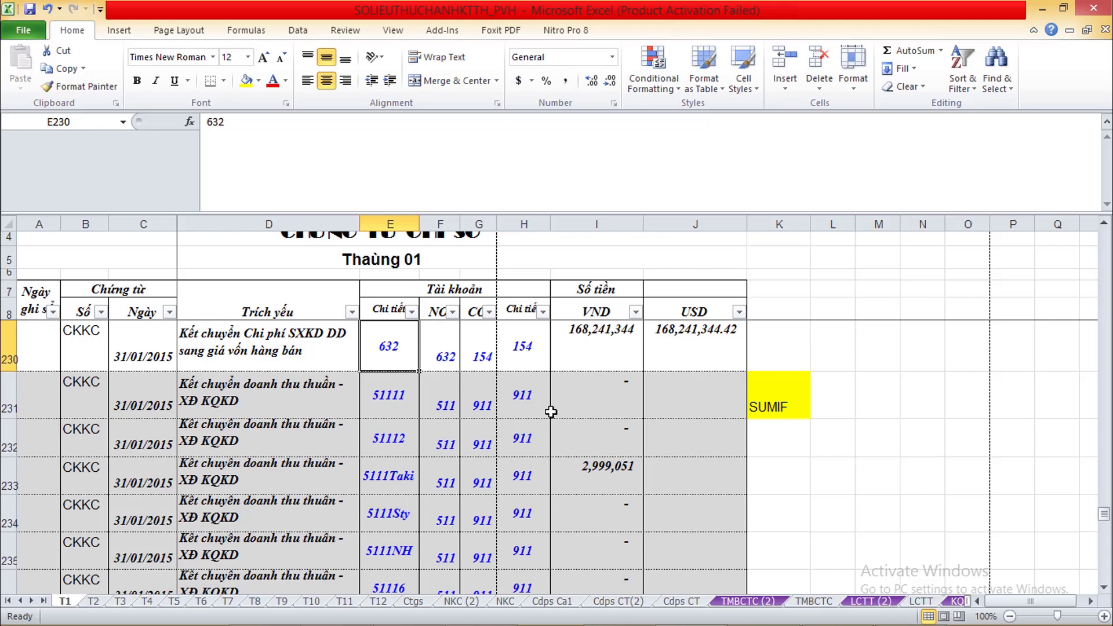
pyautogui.click(7, 406)
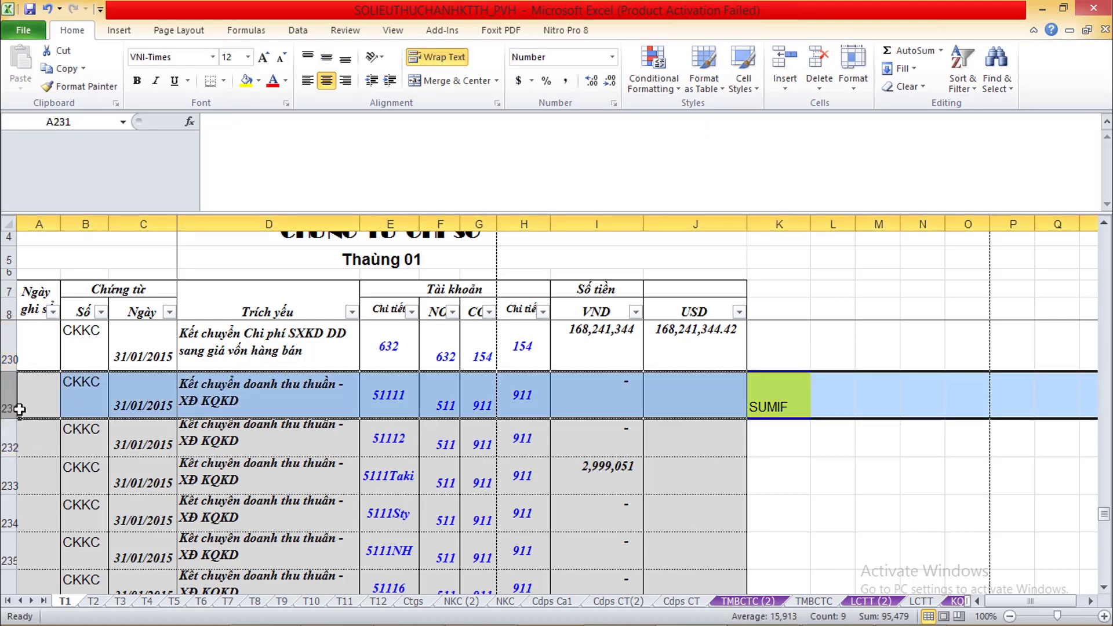
pyautogui.hotkey('ctrl', 'c')
pyautogui.click(4, 438)
pyautogui.rightClick(5, 438)
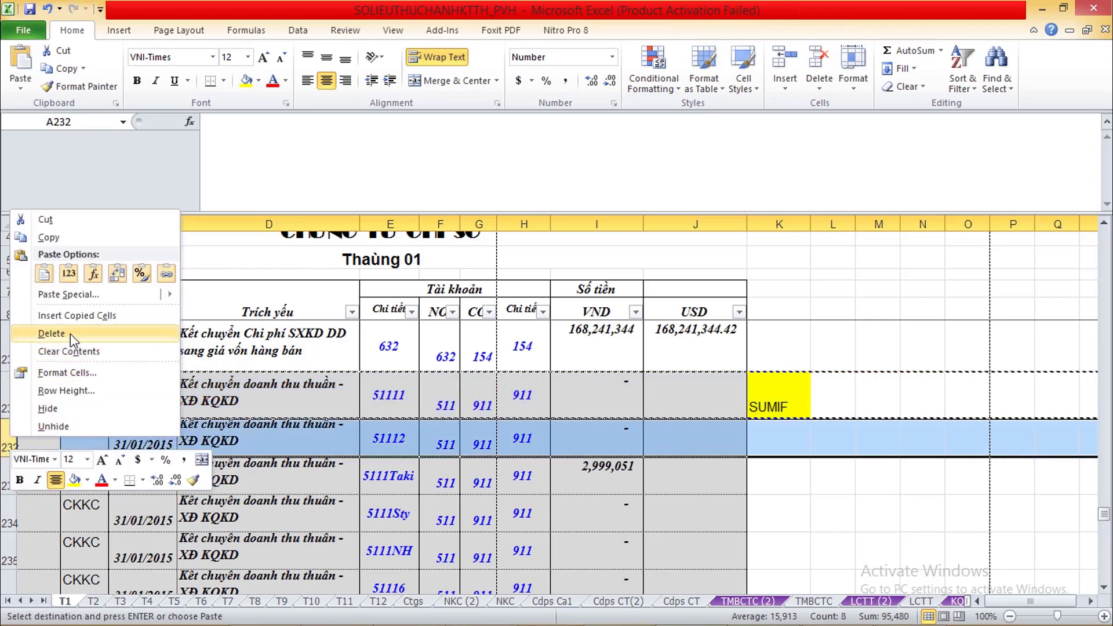
pyautogui.click(68, 316)
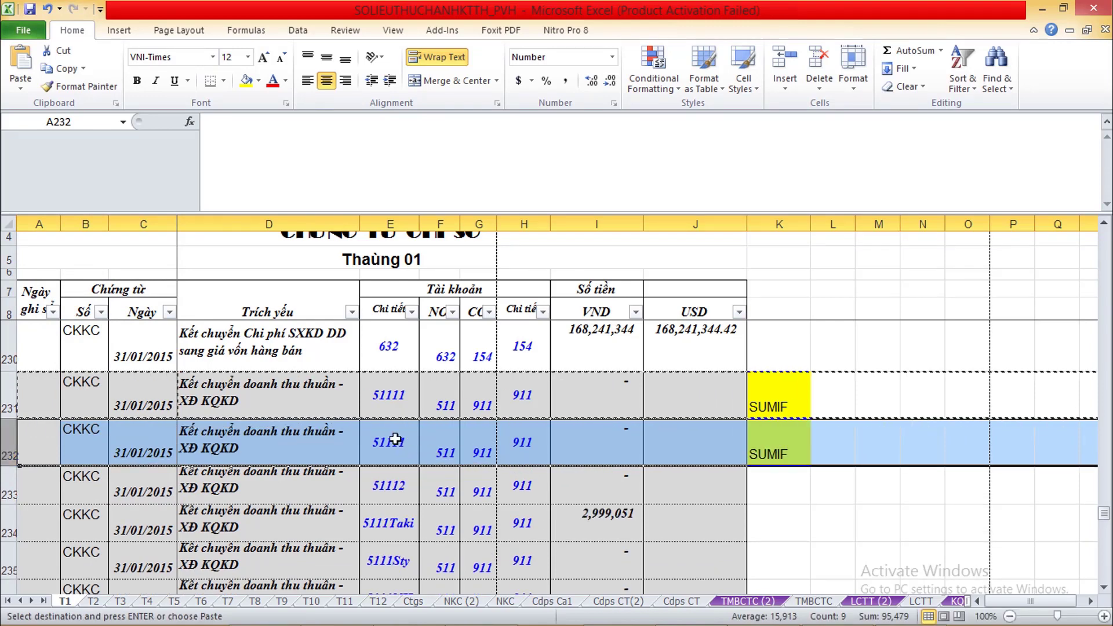
# Set the debit detail account in E231 to the general account 511
pyautogui.click(394, 401)
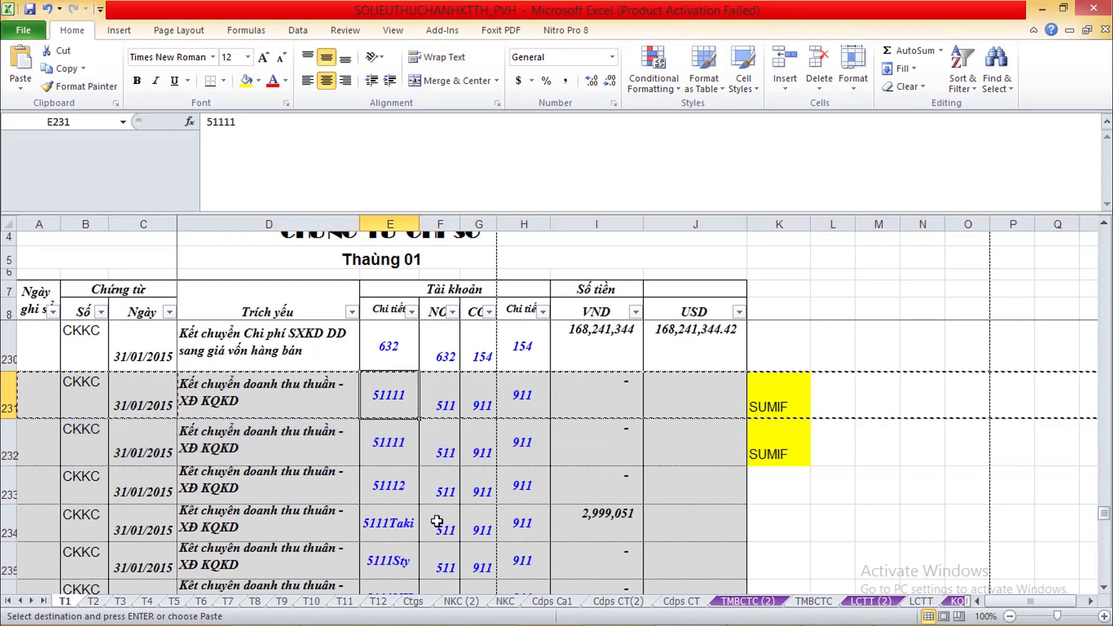
pyautogui.write('5111')
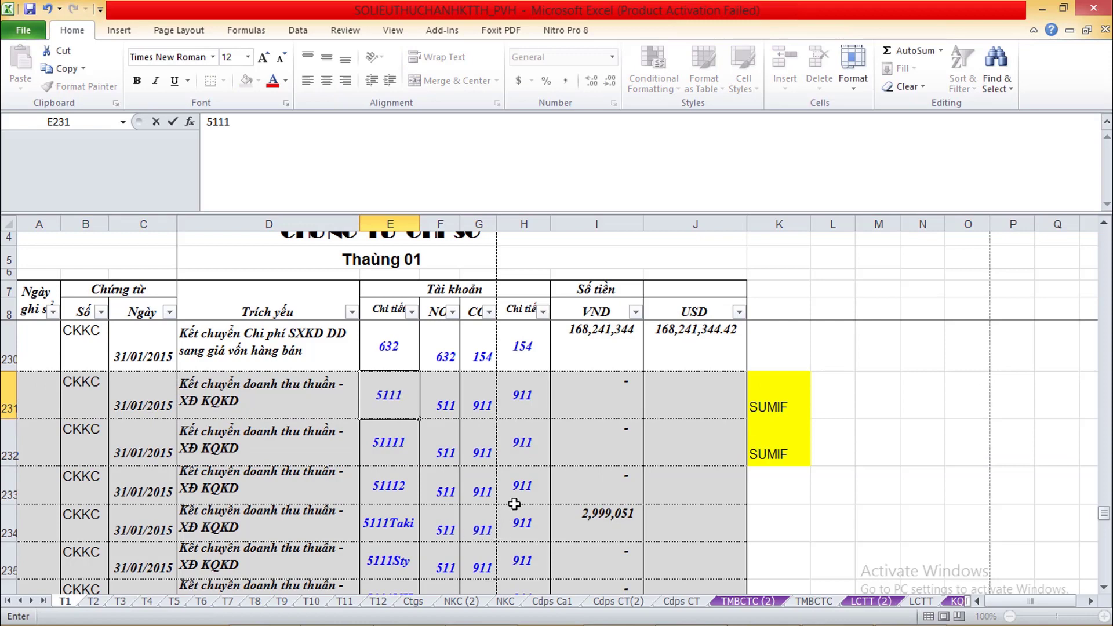
pyautogui.press('BackSpace')
pyautogui.press('Return')
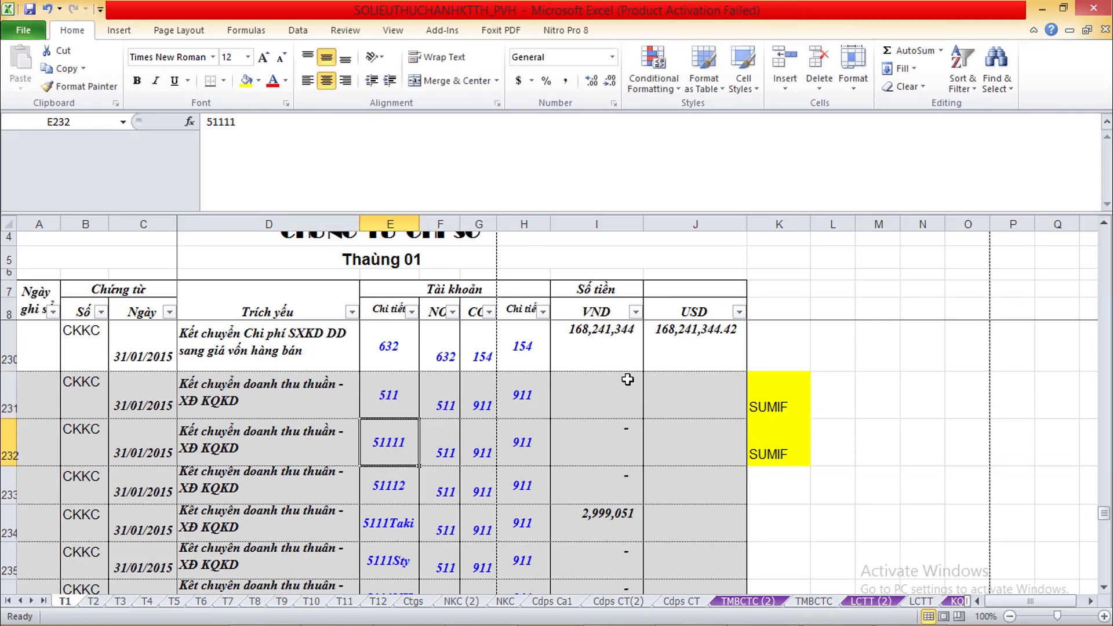
# Examine the SUMIF formula in I231 that calculates the VND amount for the general 511 closing entry
pyautogui.click(527, 308)
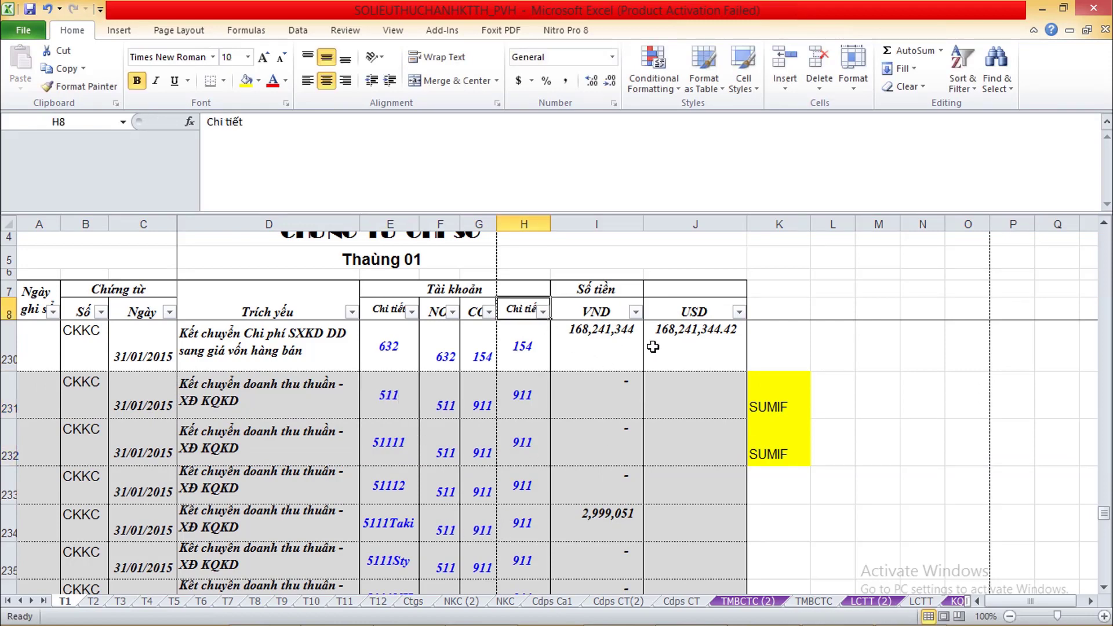
pyautogui.click(859, 366)
pyautogui.click(530, 350)
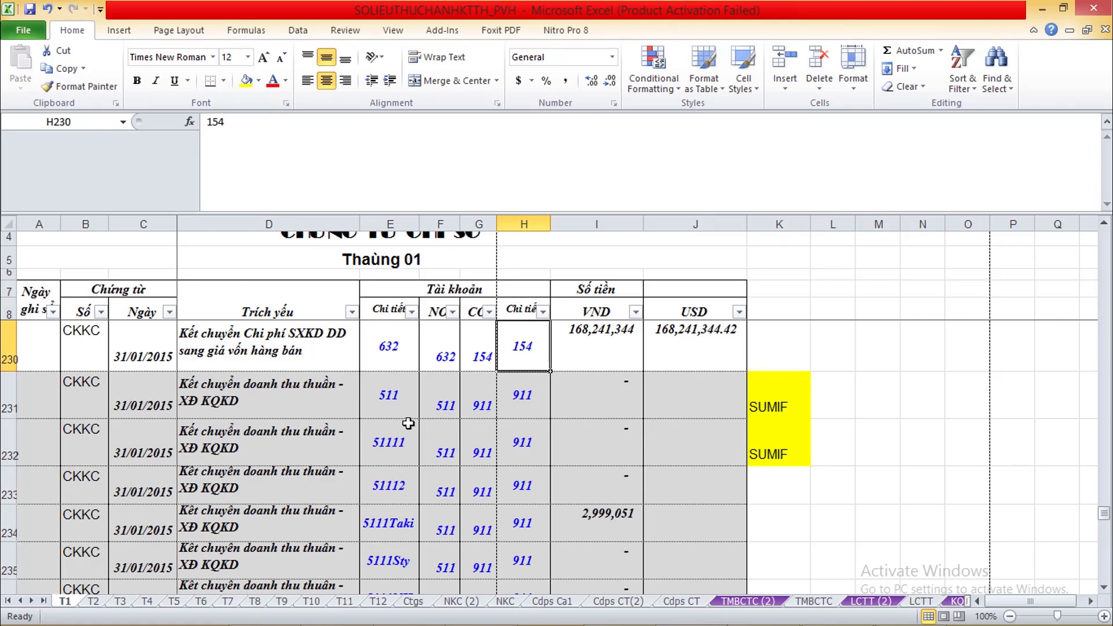
pyautogui.click(393, 408)
pyautogui.click(618, 389)
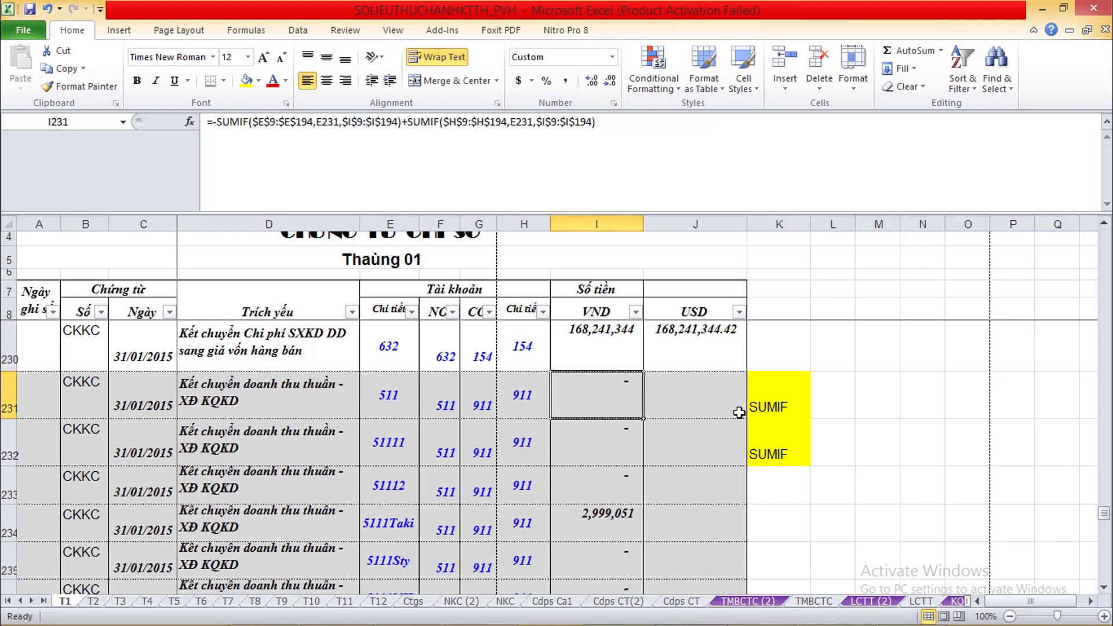
pyautogui.click(687, 406)
pyautogui.click(573, 400)
pyautogui.click(687, 404)
pyautogui.click(588, 403)
pyautogui.click(687, 405)
pyautogui.click(595, 405)
pyautogui.click(738, 404)
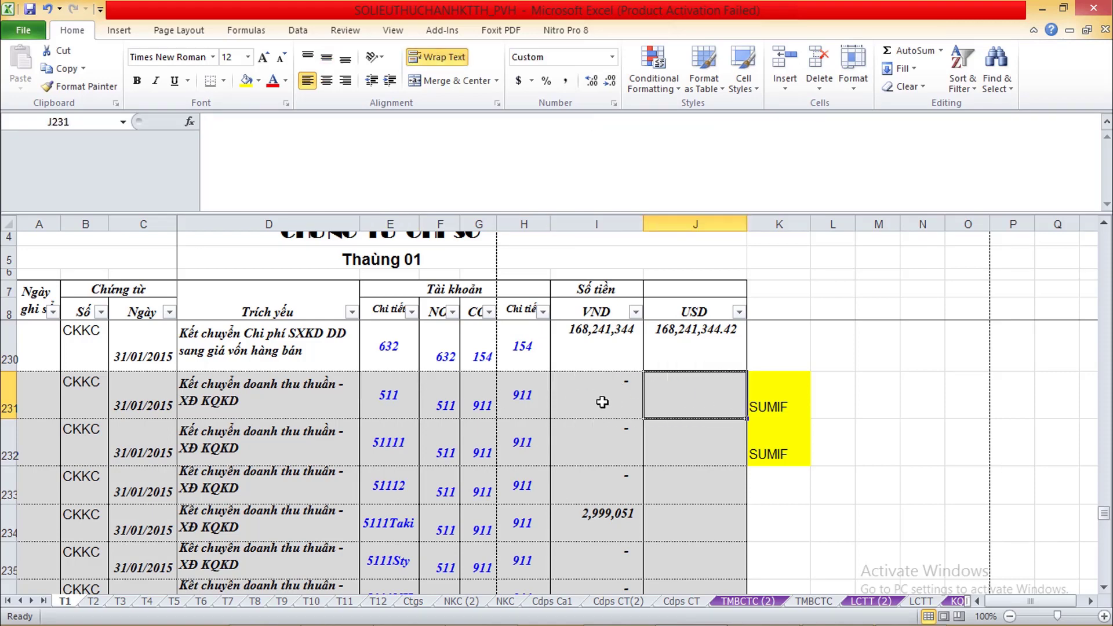
pyautogui.click(597, 405)
pyautogui.click(690, 405)
pyautogui.click(600, 405)
pyautogui.click(689, 405)
pyautogui.click(597, 409)
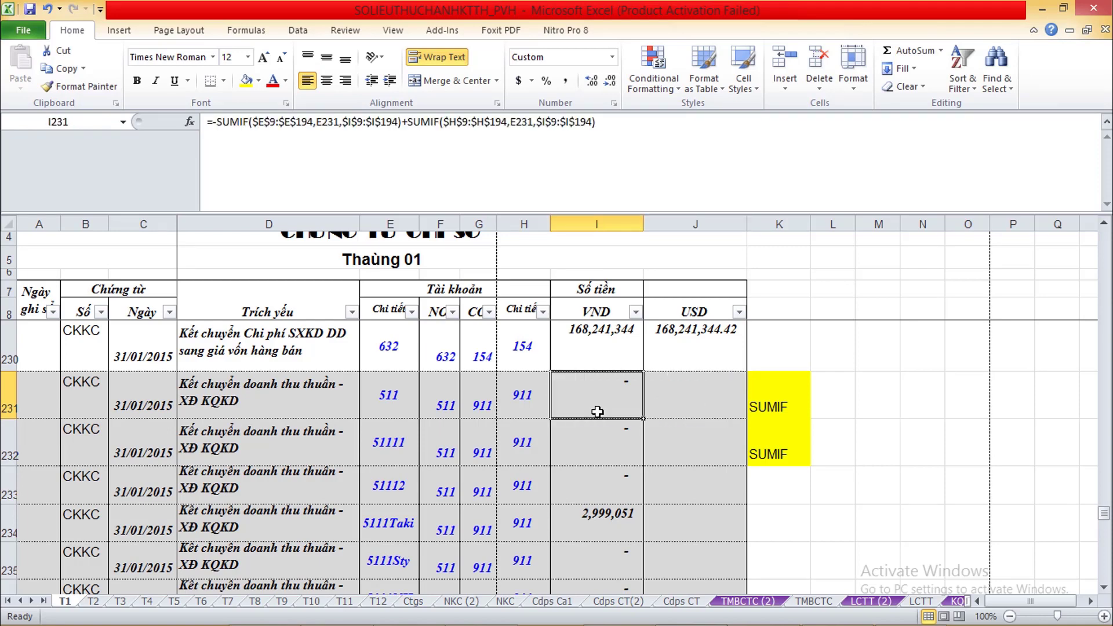
pyautogui.click(701, 400)
pyautogui.click(355, 403)
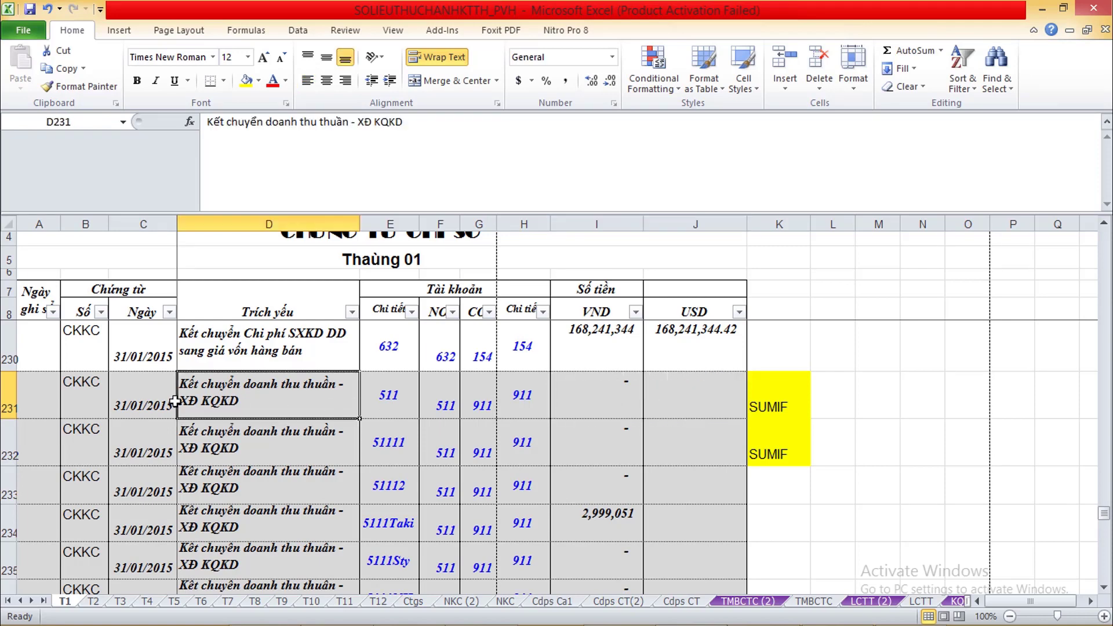
# Highlight the general 511 closing entry in A231:J231 with a yellow fill
pyautogui.click(11, 395)
pyautogui.moveTo(49, 394); pyautogui.dragTo(706, 382)
pyautogui.click(247, 82)
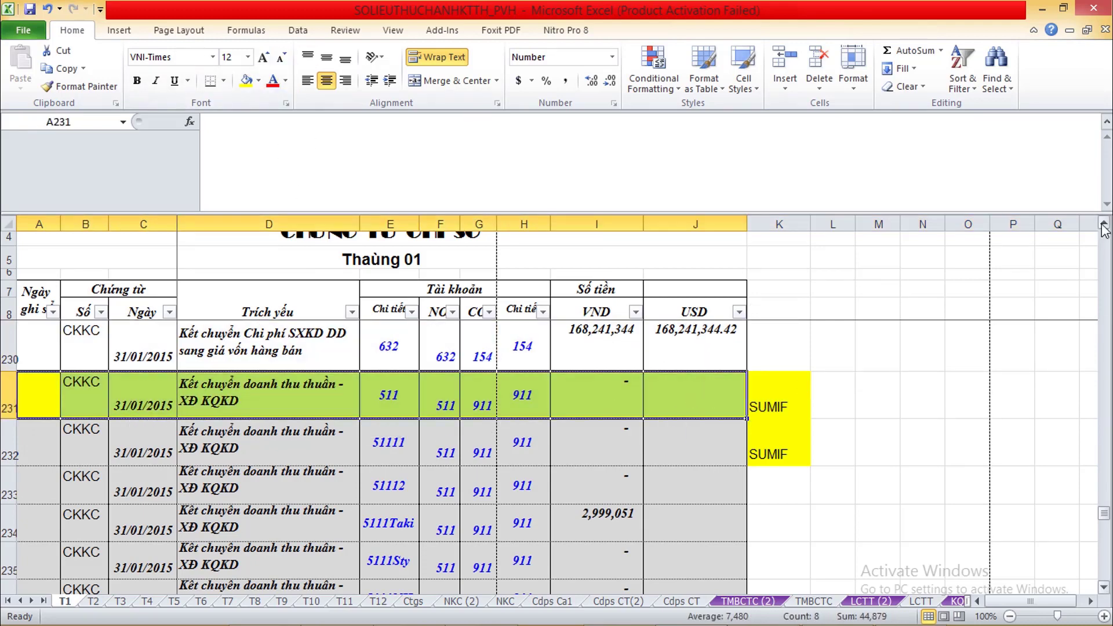
pyautogui.click(1104, 225)
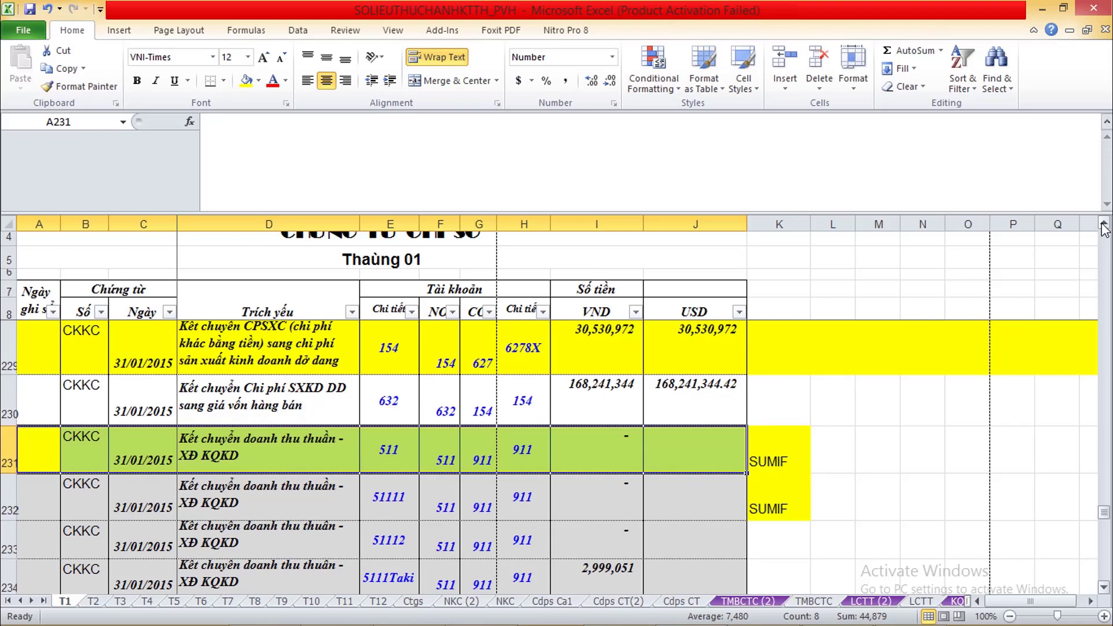
# Examine the VND formula in I231 and compare the 511 entry's amount with the detail account amounts in I231:I234
pyautogui.click(621, 462)
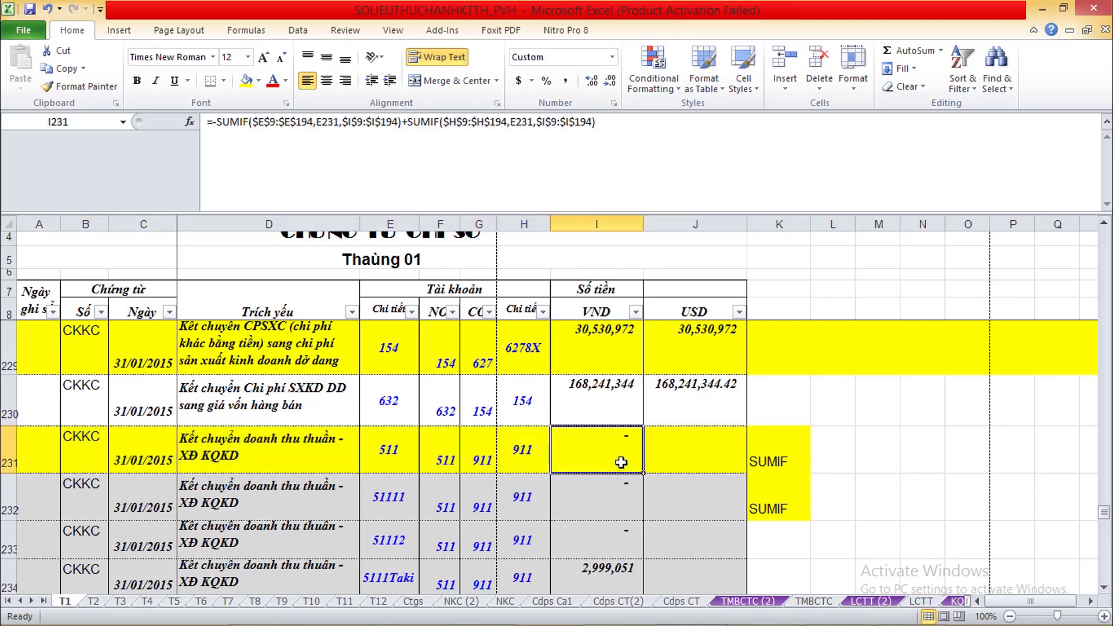
pyautogui.click(687, 459)
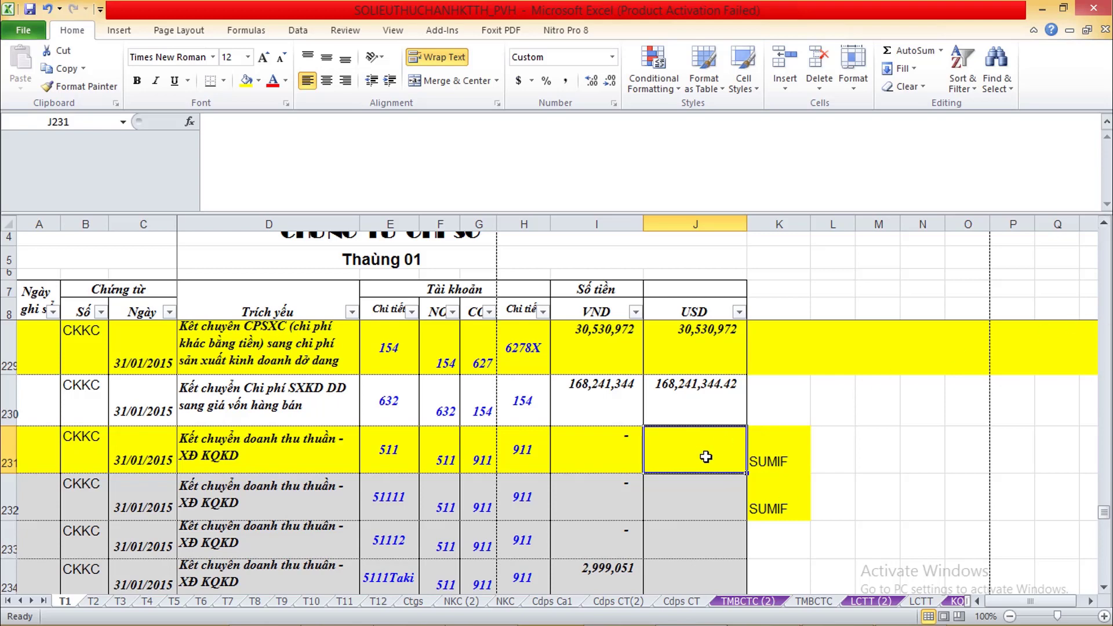
pyautogui.moveTo(586, 441); pyautogui.dragTo(595, 581)
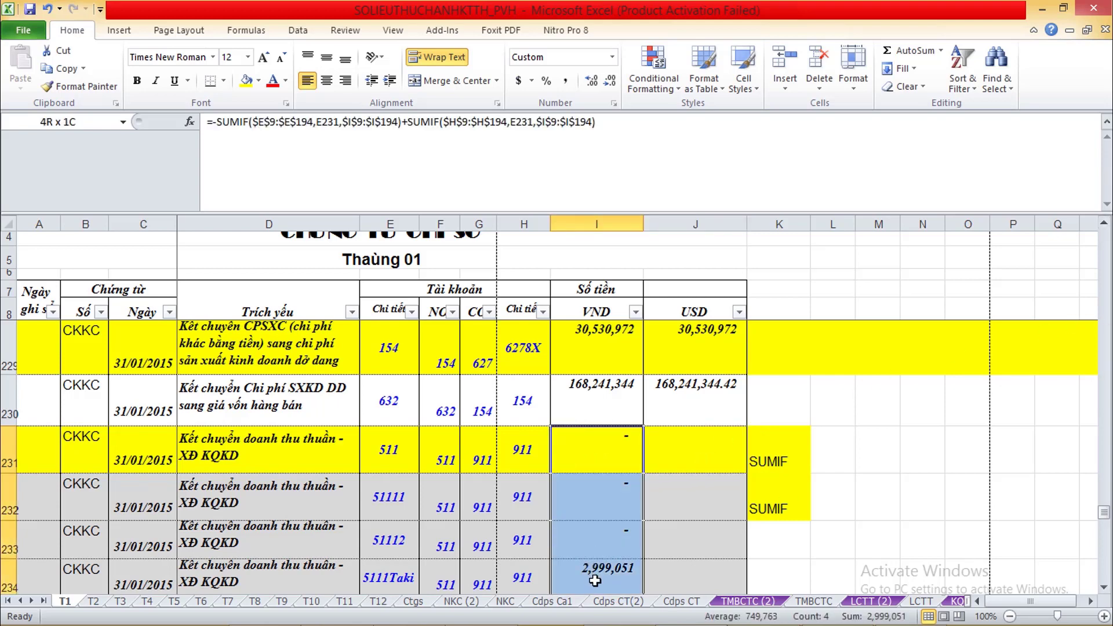
pyautogui.click(690, 441)
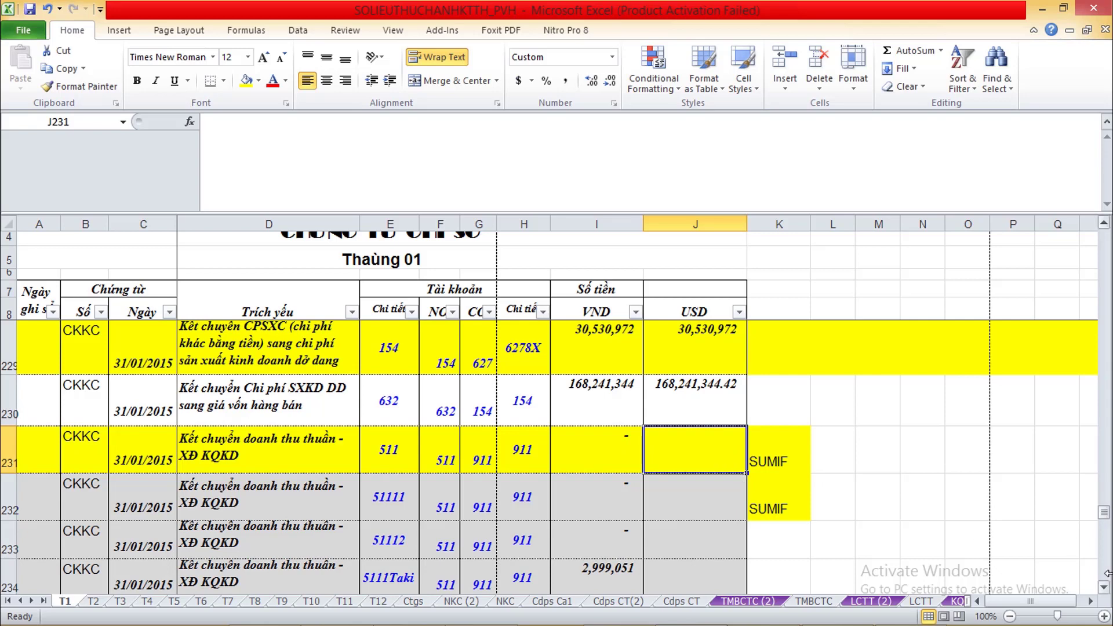
# Review the 511 detail accounts in column E from row 232 to row 240, and return to the highlighted 511 entry
pyautogui.click(416, 502)
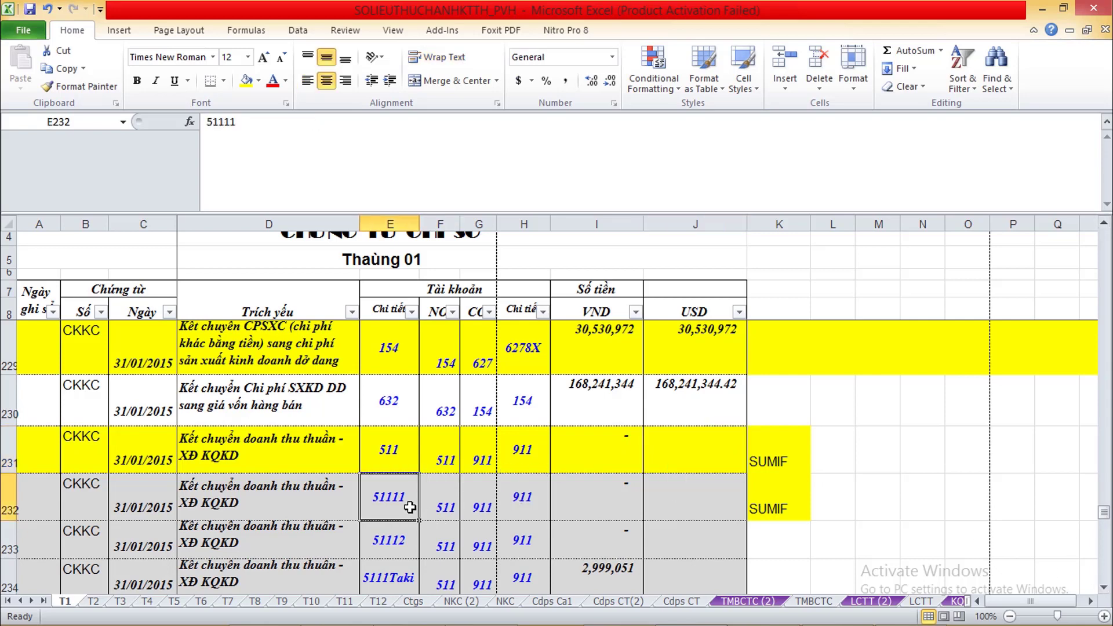
pyautogui.press('Down')
pyautogui.press('Down')
pyautogui.press('Down')
pyautogui.press('Down')
pyautogui.press('Down')
pyautogui.press('Down')
pyautogui.press('Down')
pyautogui.press('Down')
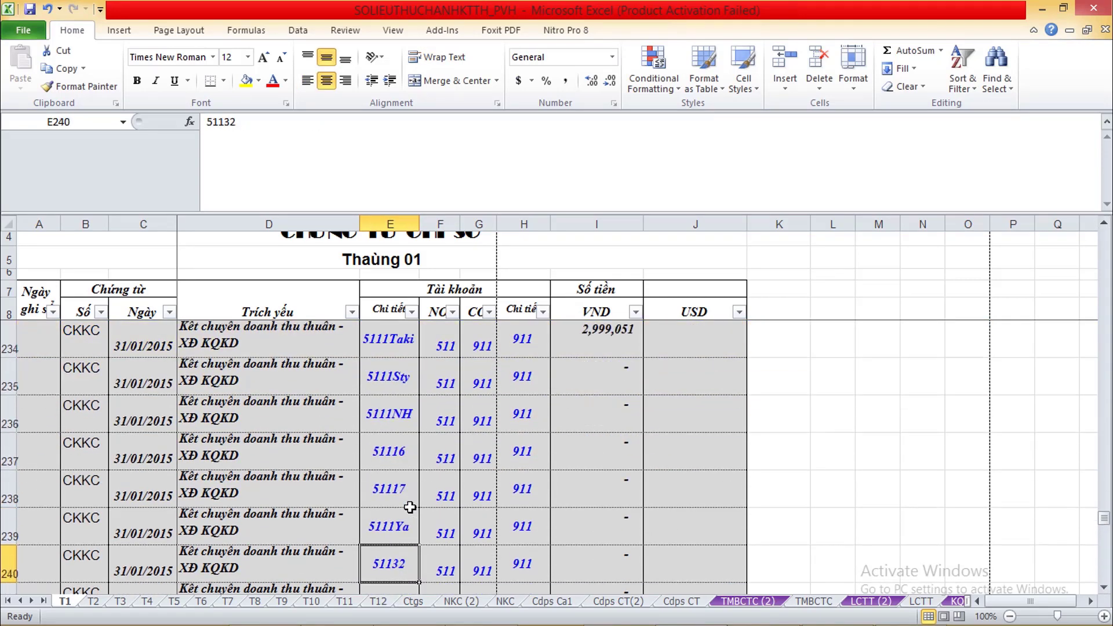
pyautogui.press('Up')
pyautogui.press('Up')
pyautogui.press('Up')
pyautogui.press('Up')
pyautogui.press('Up')
pyautogui.press('Up')
pyautogui.press('Up')
pyautogui.press('Up')
pyautogui.press('Up')
pyautogui.press('Up')
pyautogui.press('Up')
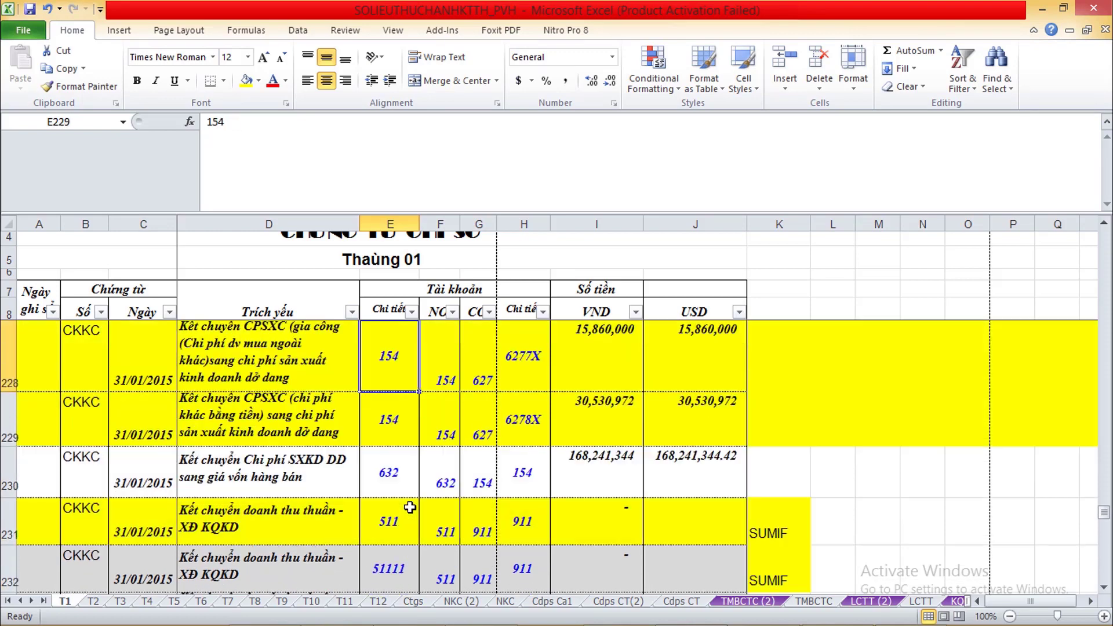
pyautogui.click(1104, 588)
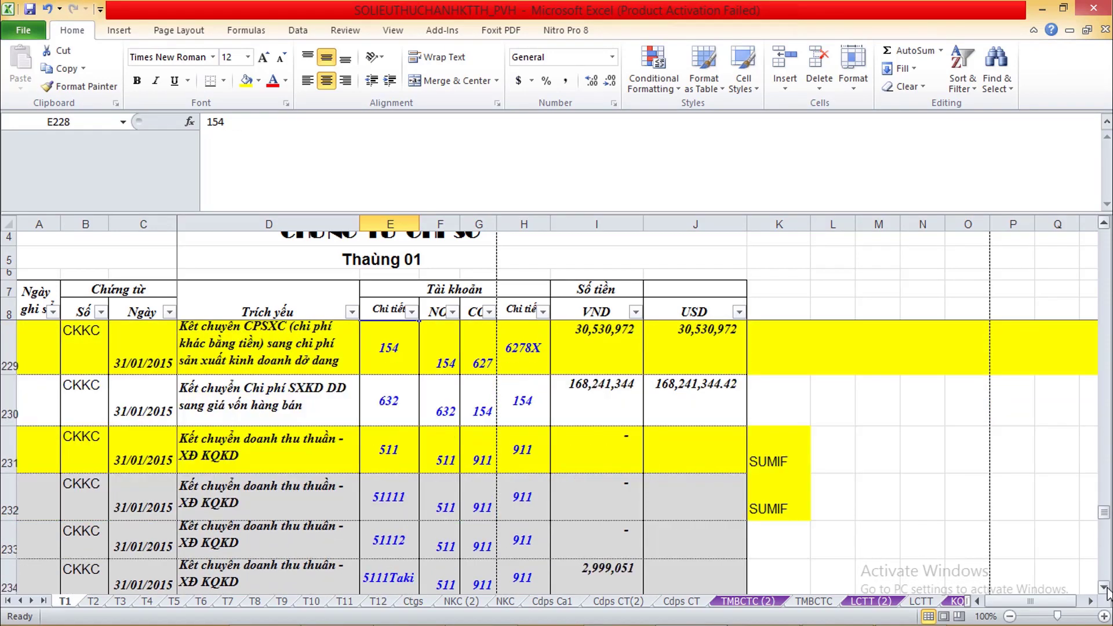
# Start a SUMIF formula in J231, the USD cell of the general 511 closing entry
pyautogui.click(1105, 587)
pyautogui.click(619, 448)
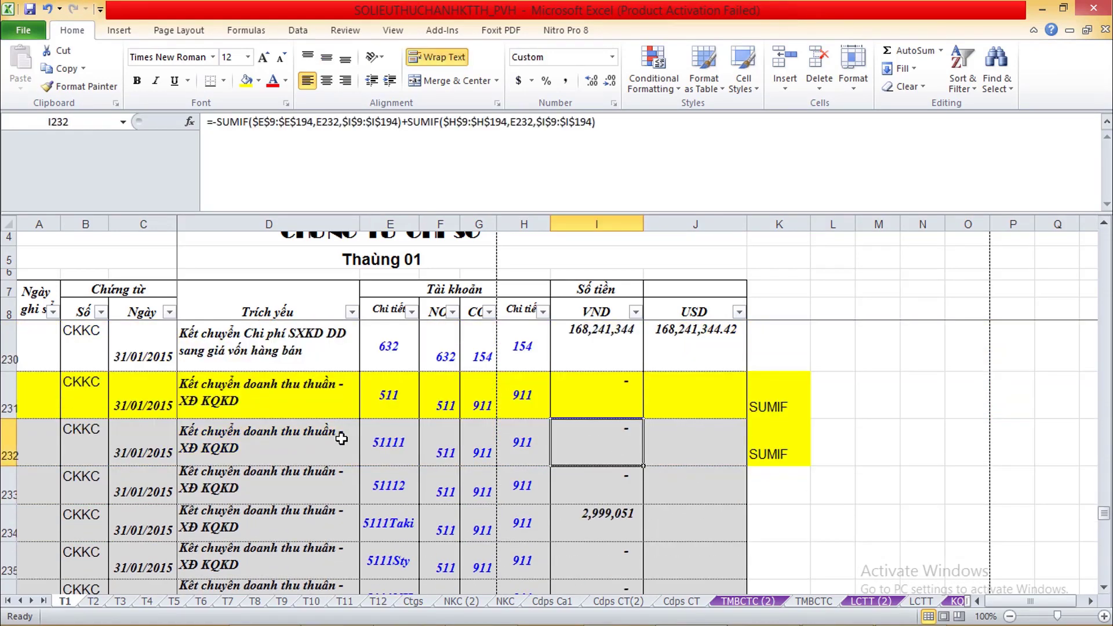
pyautogui.click(698, 408)
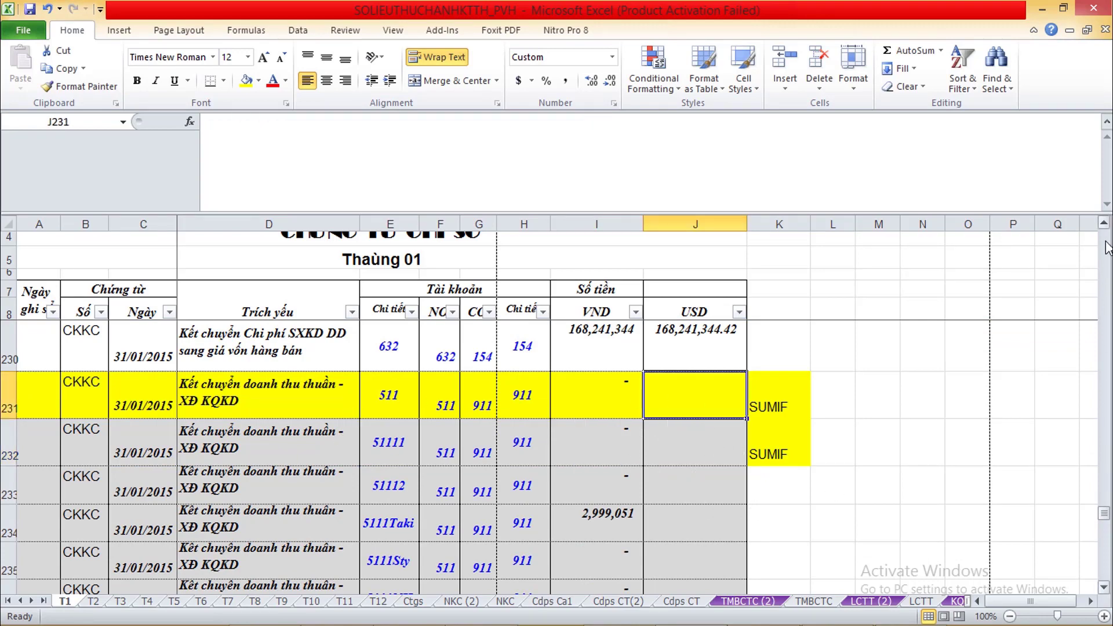
pyautogui.click(1105, 226)
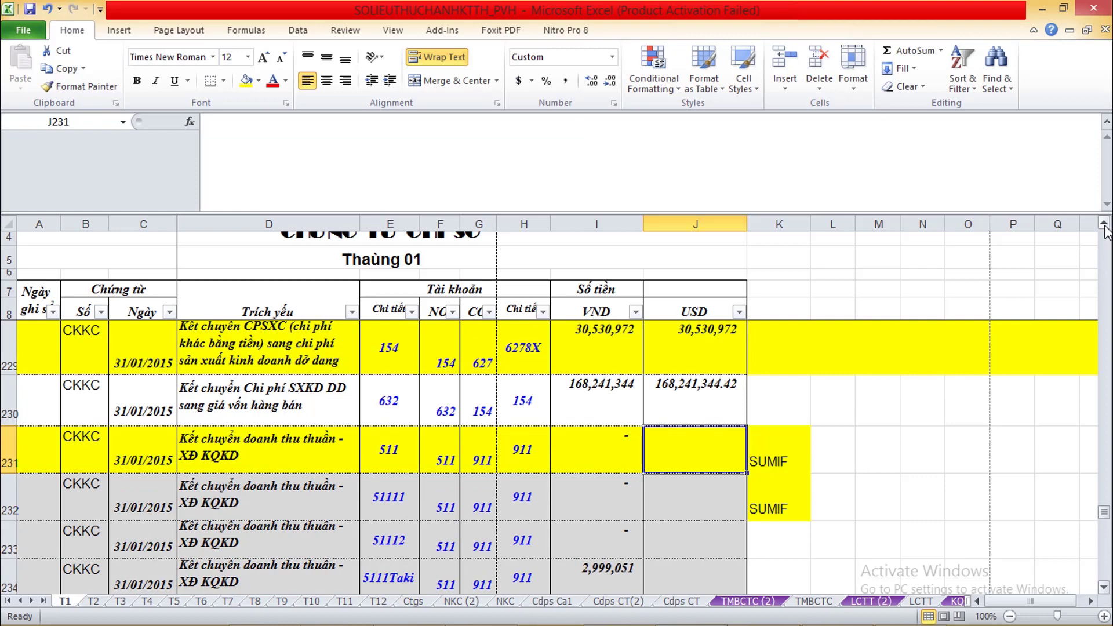
pyautogui.write('=SUM')
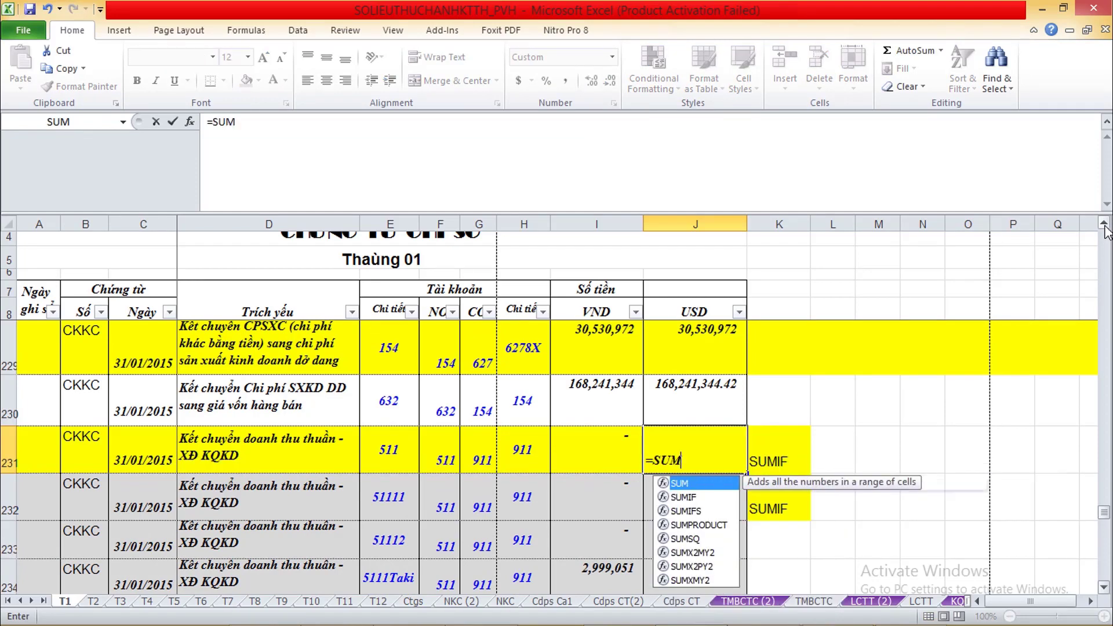
pyautogui.write('IF(')
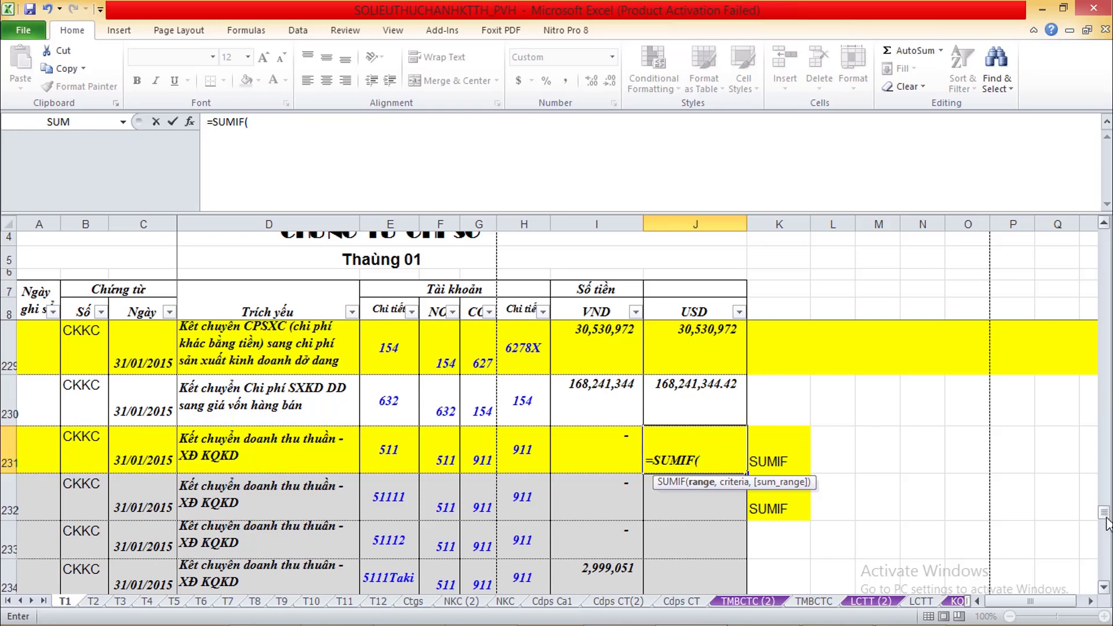
# Review the remaining closing entries from row 237 to row 279, and return to the open formula in J231
pyautogui.moveTo(1104, 513); pyautogui.dragTo(1105, 543)
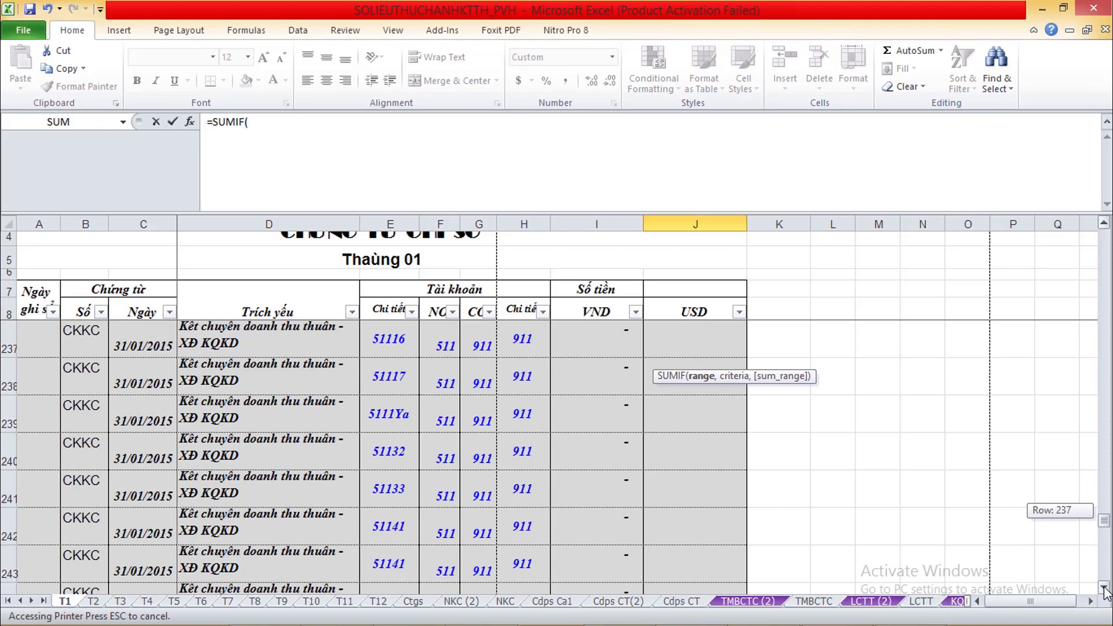
pyautogui.click(1106, 588)
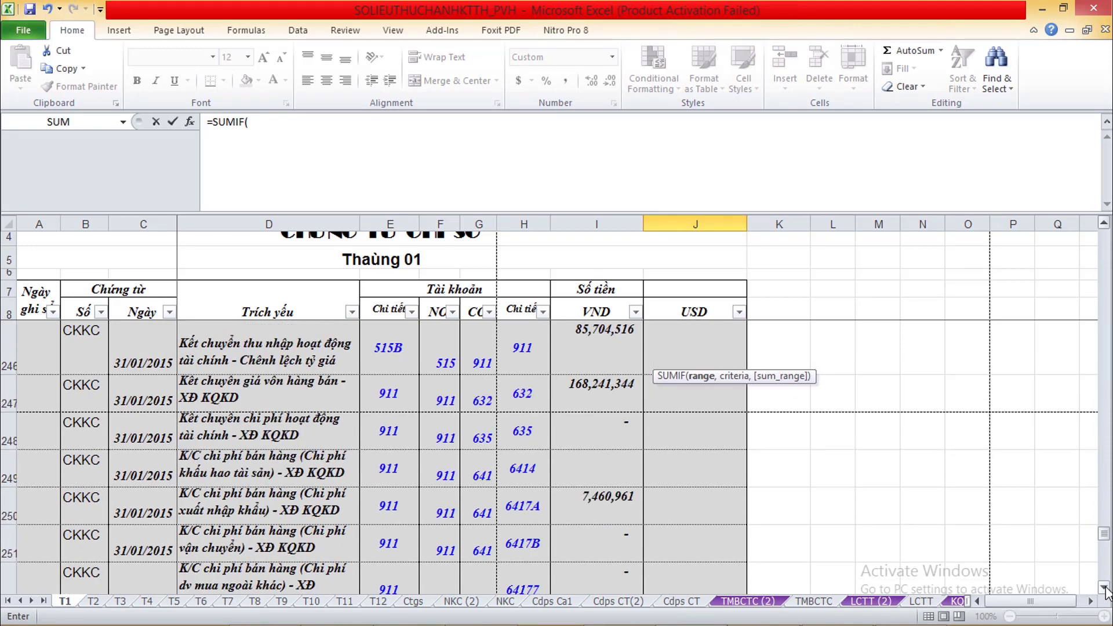
pyautogui.click(1105, 588)
pyautogui.click(1106, 588)
pyautogui.click(1105, 588)
pyautogui.click(1105, 588)
pyautogui.click(1105, 588)
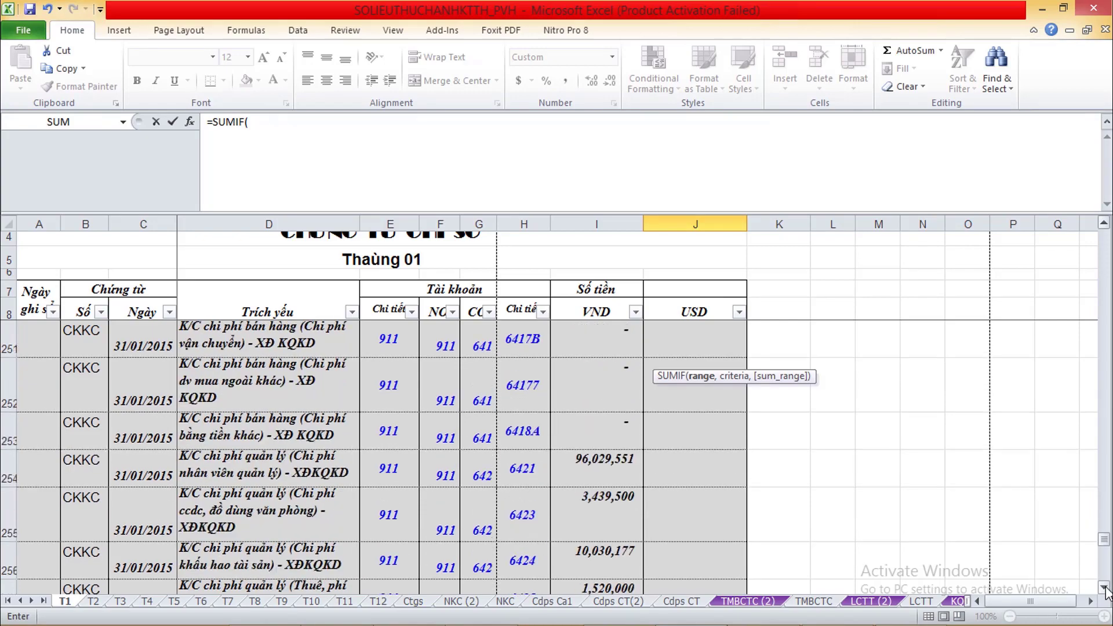
pyautogui.click(1105, 588)
pyautogui.click(1105, 588)
pyautogui.click(1105, 588)
pyautogui.click(1105, 588)
pyautogui.click(1105, 588)
pyautogui.click(1105, 588)
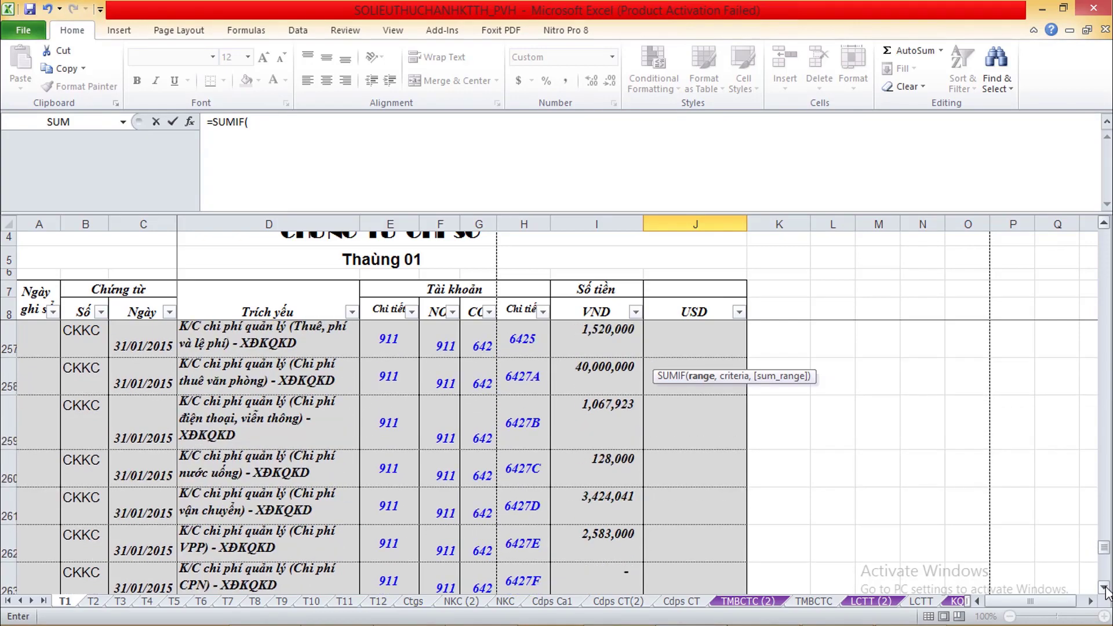
pyautogui.click(1105, 588)
pyautogui.click(1105, 588)
pyautogui.click(1105, 588)
pyautogui.click(1106, 588)
pyautogui.click(1105, 588)
pyautogui.click(1105, 588)
pyautogui.click(1105, 588)
pyautogui.click(1105, 589)
pyautogui.click(1105, 588)
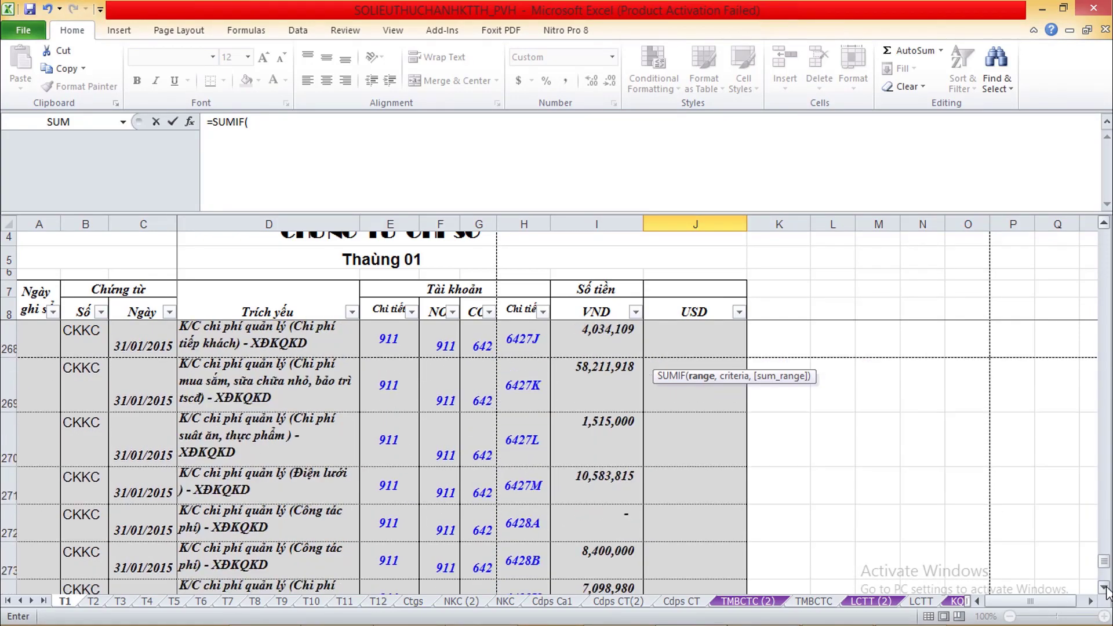
pyautogui.click(1105, 588)
pyautogui.click(1105, 588)
pyautogui.click(1106, 588)
pyautogui.click(1105, 588)
pyautogui.click(1106, 588)
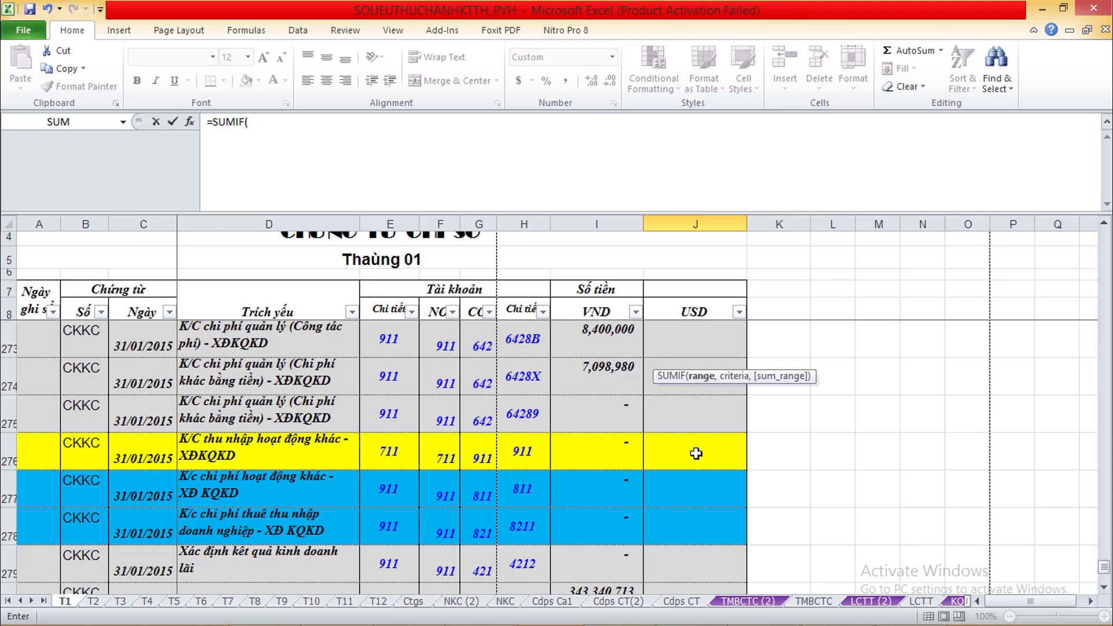
pyautogui.press('Up')
pyautogui.press('BackSpace')
pyautogui.press('BackSpace')
pyautogui.press('BackSpace')
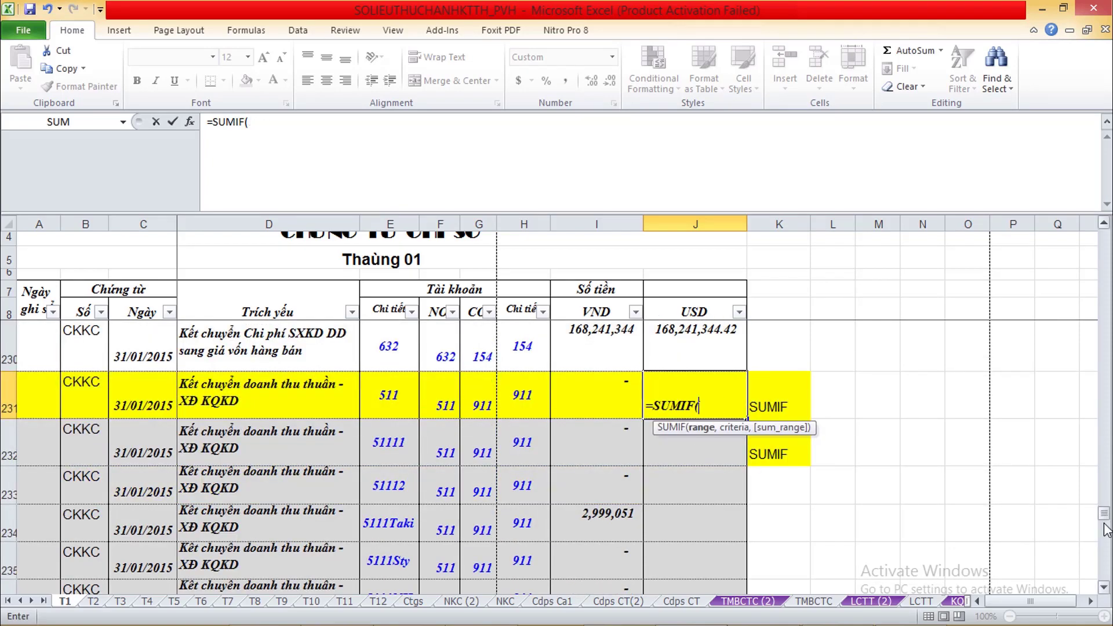
pyautogui.moveTo(1106, 517); pyautogui.dragTo(1107, 515)
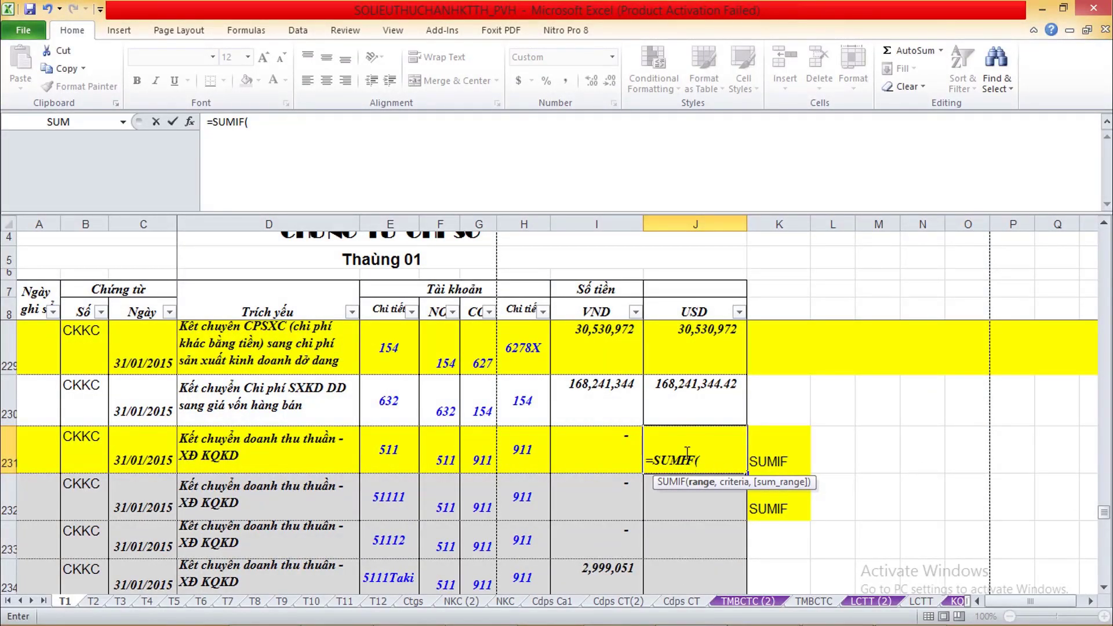
# Set the SUMIF criteria range to the credit detail accounts as the absolute reference $H$9:$H$230
pyautogui.click(527, 415)
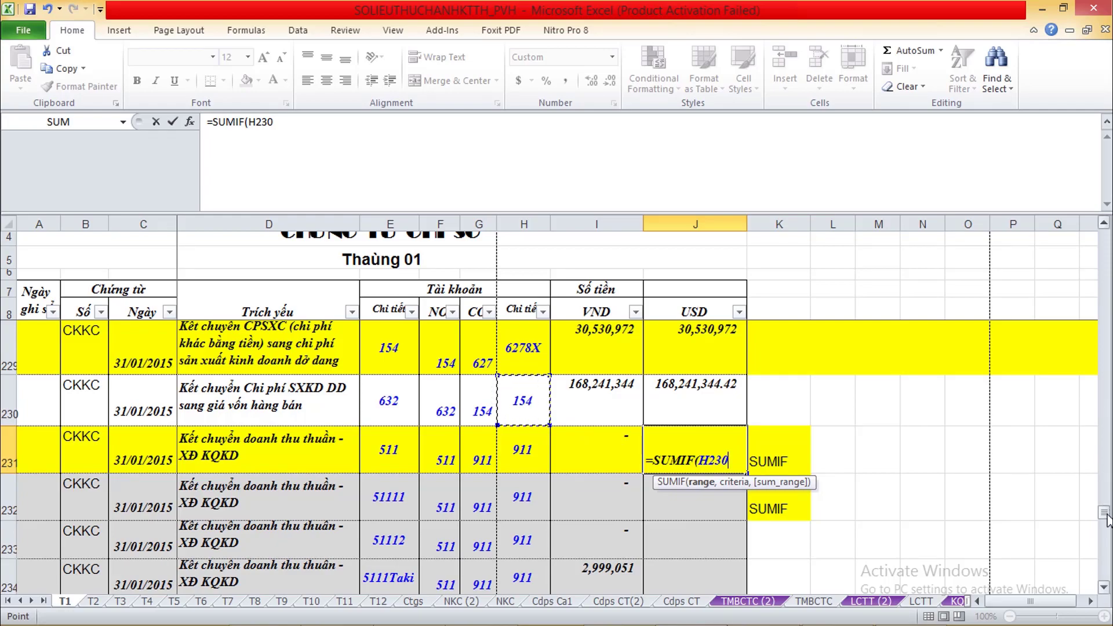
pyautogui.moveTo(1104, 513); pyautogui.dragTo(1105, 238)
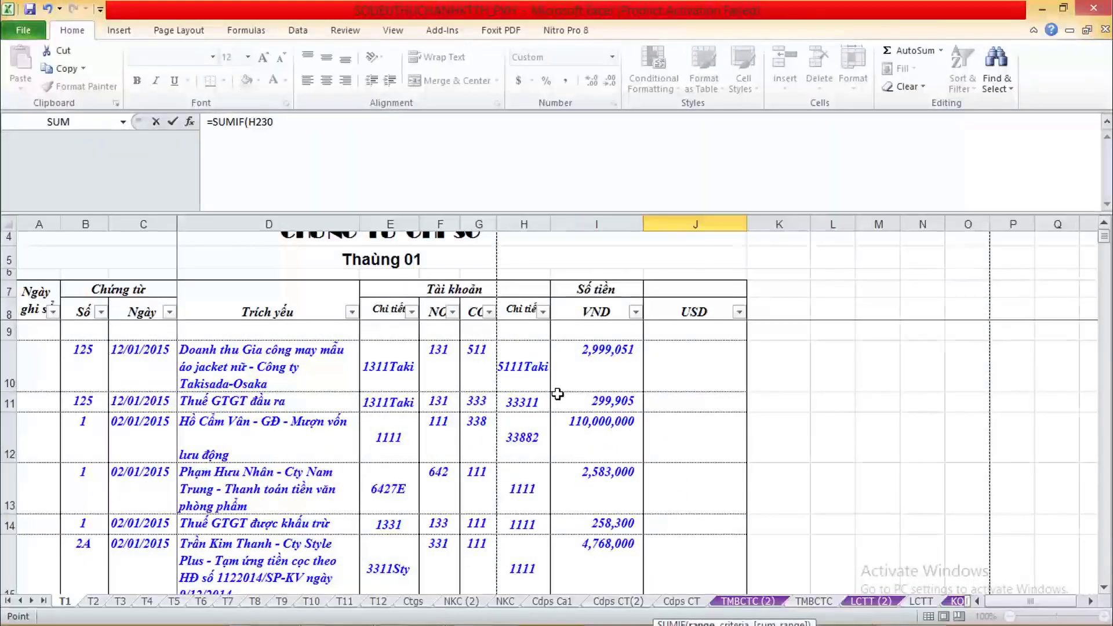
pyautogui.keyDown('shift'); pyautogui.click(518, 332); pyautogui.keyUp('shift')
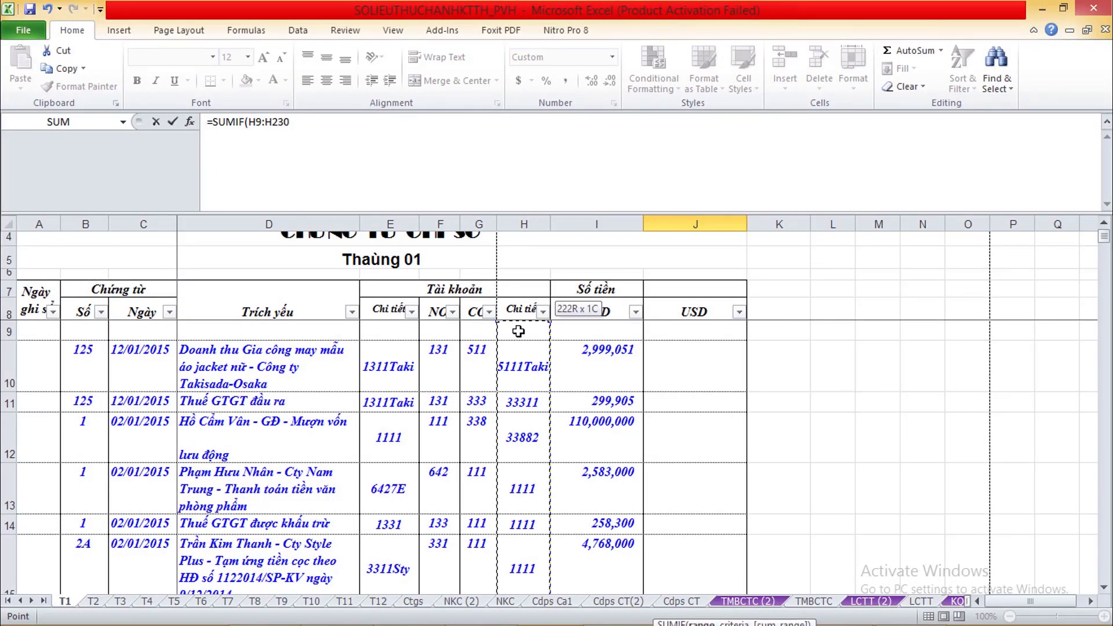
pyautogui.press('F4')
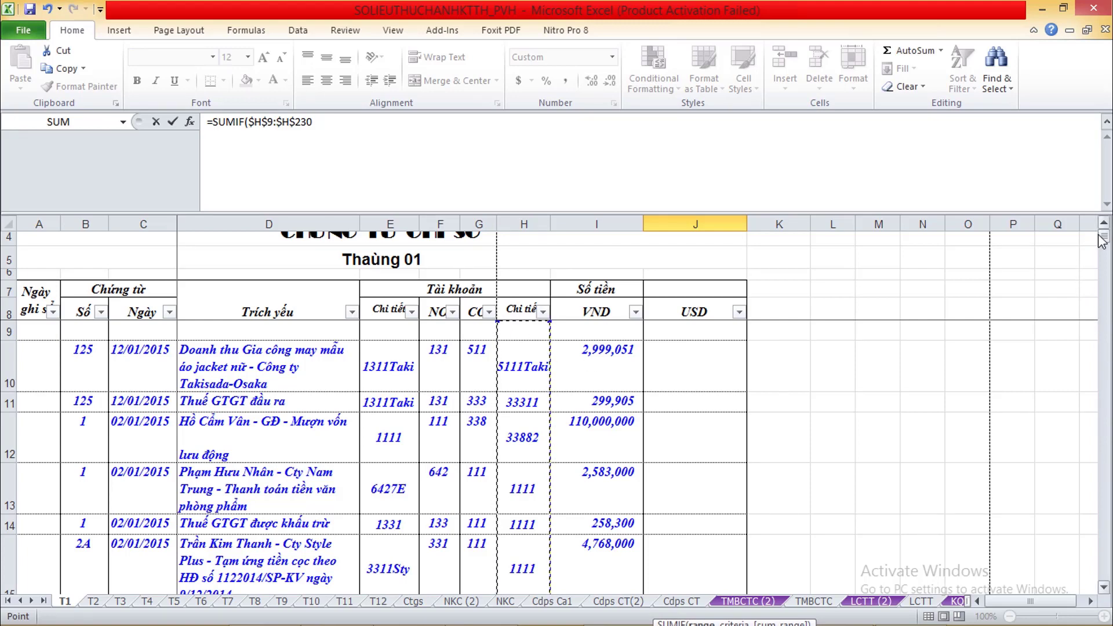
pyautogui.write(',')
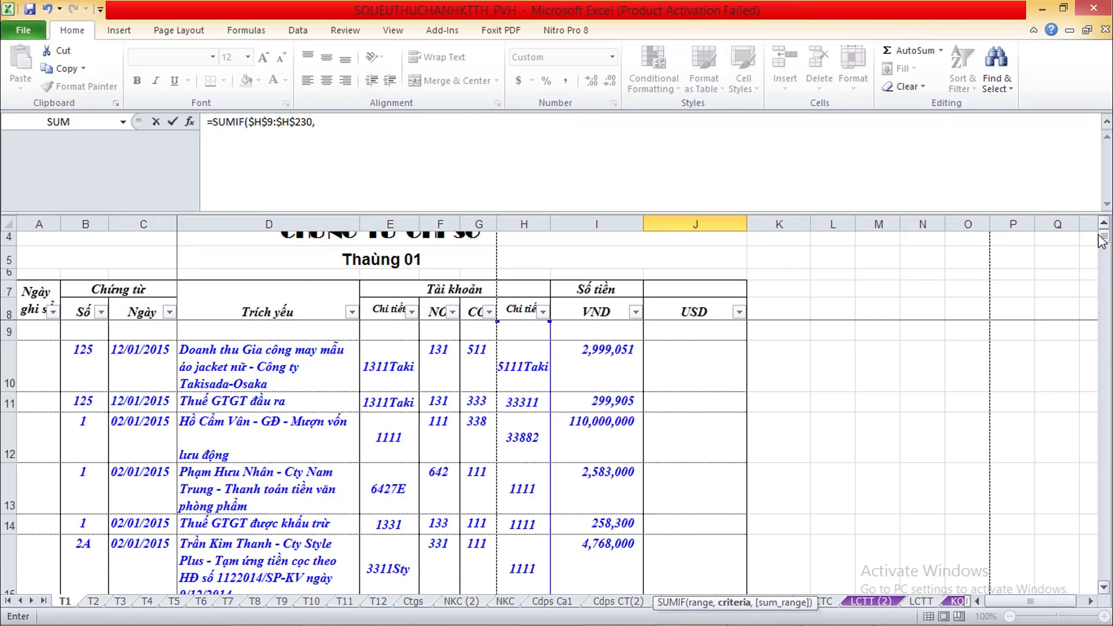
# Use the general account 511 in E231 as the SUMIF criterion
pyautogui.press('Left')
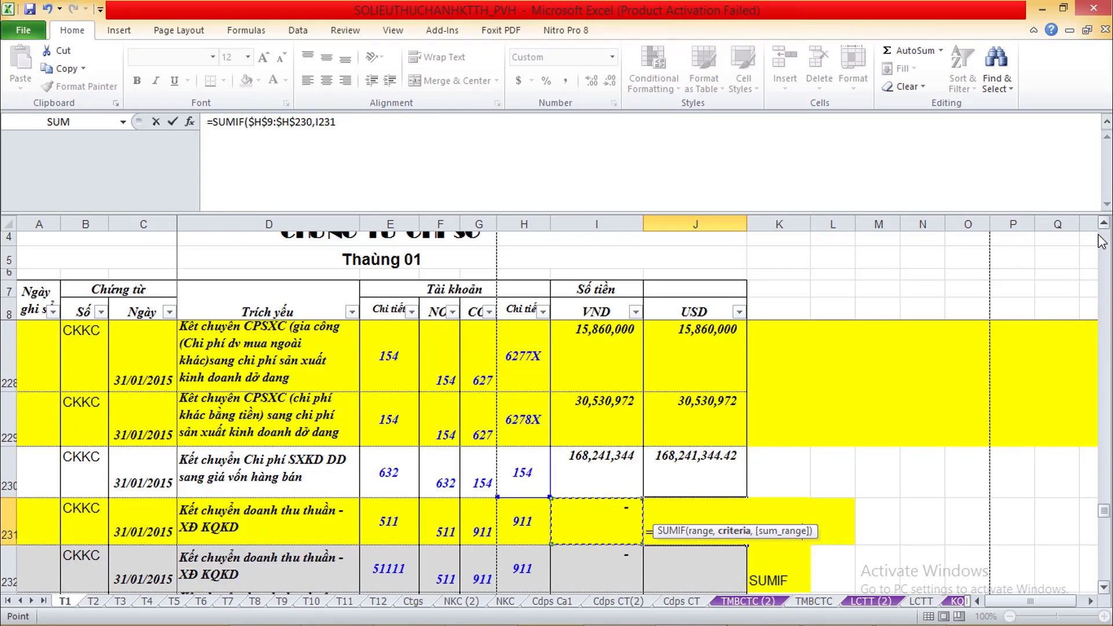
pyautogui.press('Left')
pyautogui.press('Left')
pyautogui.press('Left')
pyautogui.press('Left')
pyautogui.press('Left')
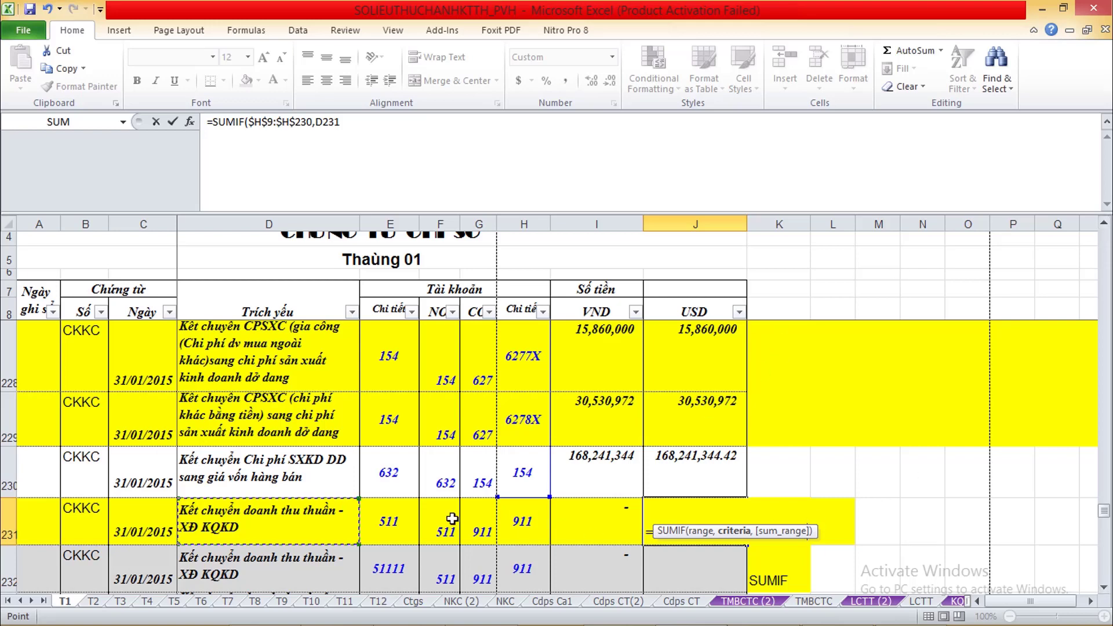
pyautogui.click(381, 537)
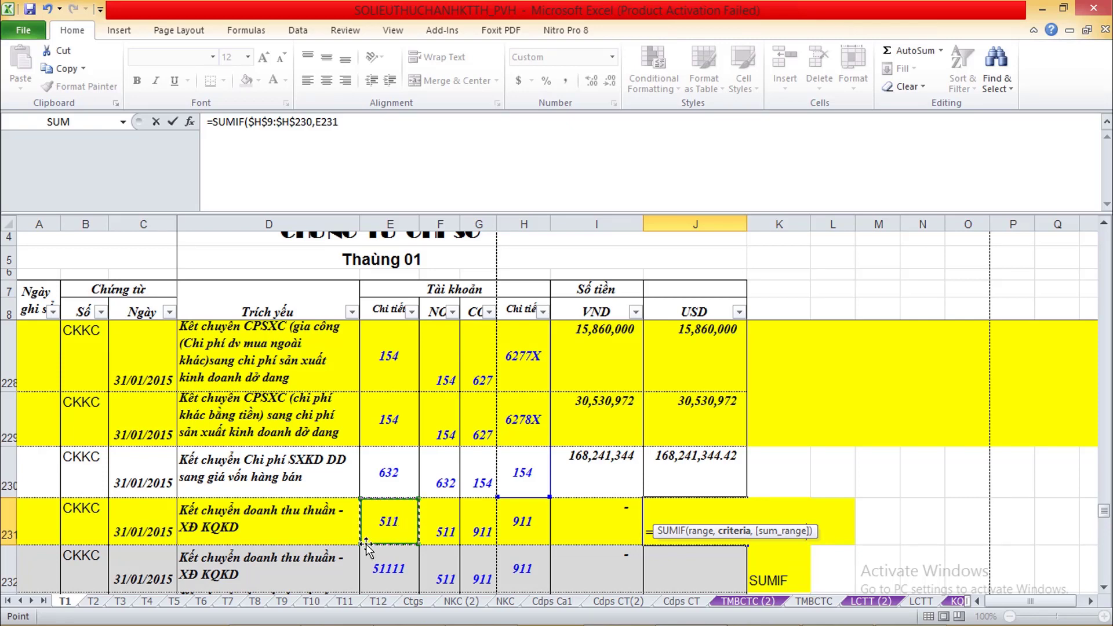
pyautogui.write(',')
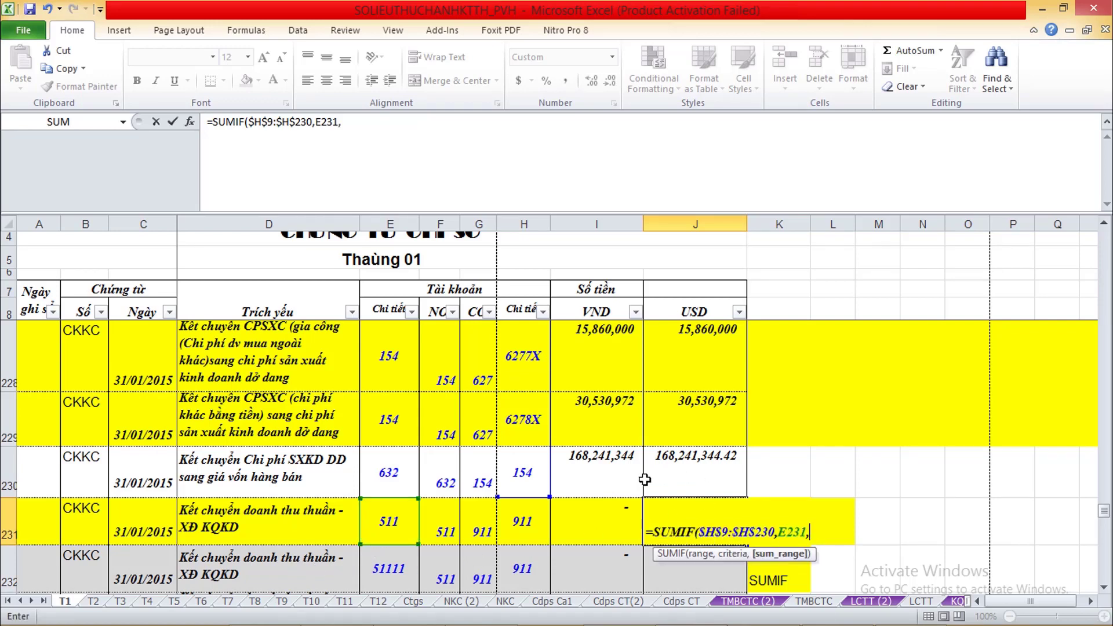
# Set the sum range to the VND amounts as the absolute reference $I$9:$I$230 and close the first SUMIF
pyautogui.click(617, 479)
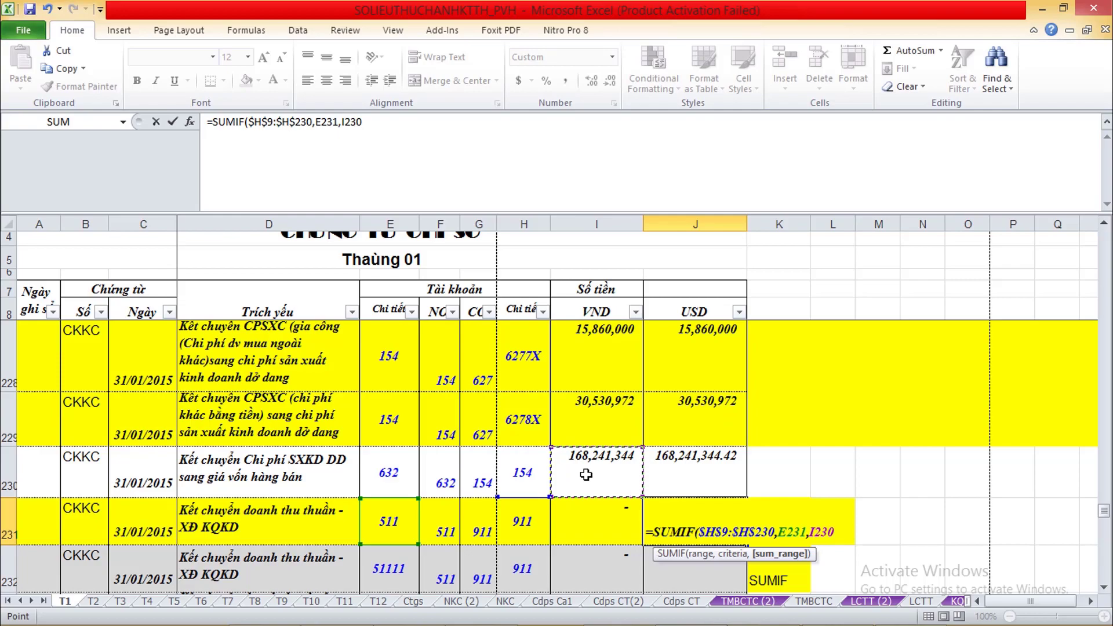
pyautogui.moveTo(1104, 510); pyautogui.dragTo(1109, 244)
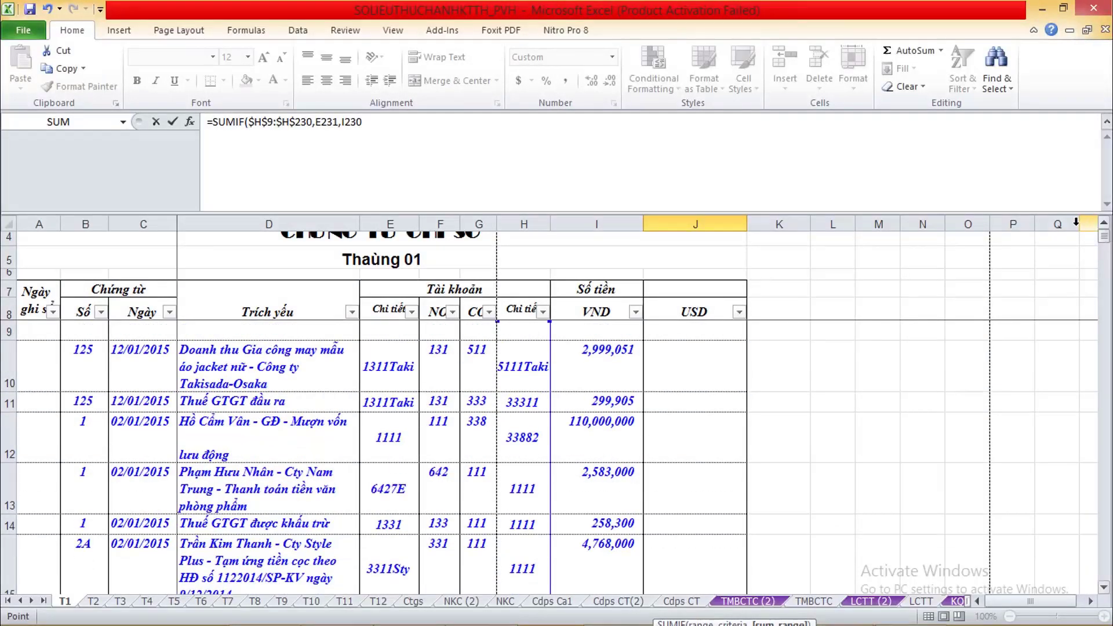
pyautogui.keyDown('shift'); pyautogui.click(616, 334); pyautogui.keyUp('shift')
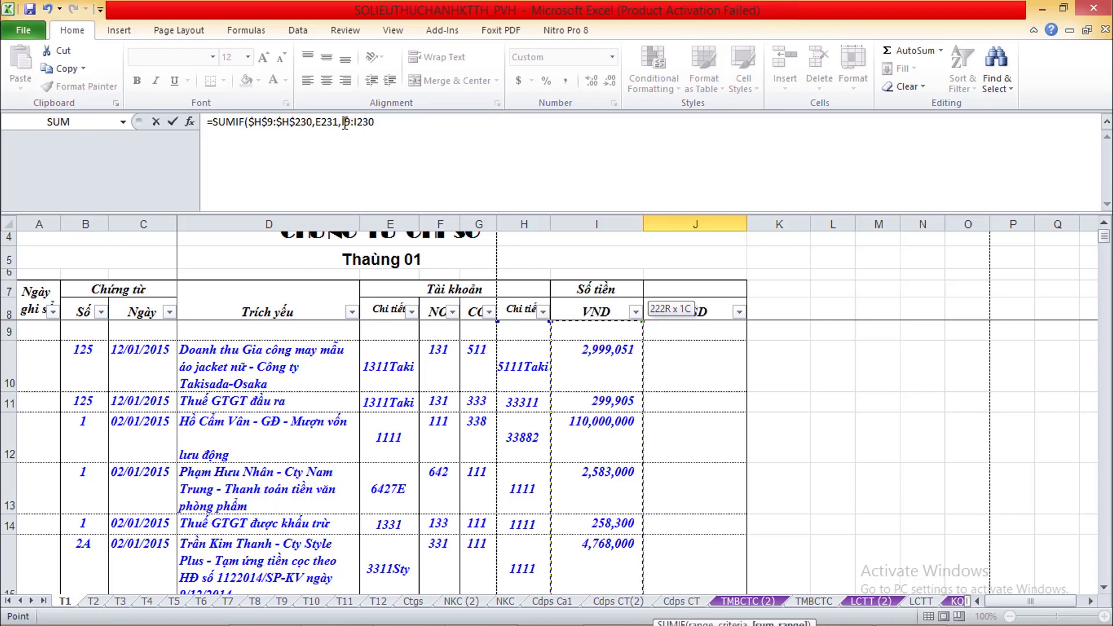
pyautogui.moveTo(341, 123); pyautogui.dragTo(399, 124)
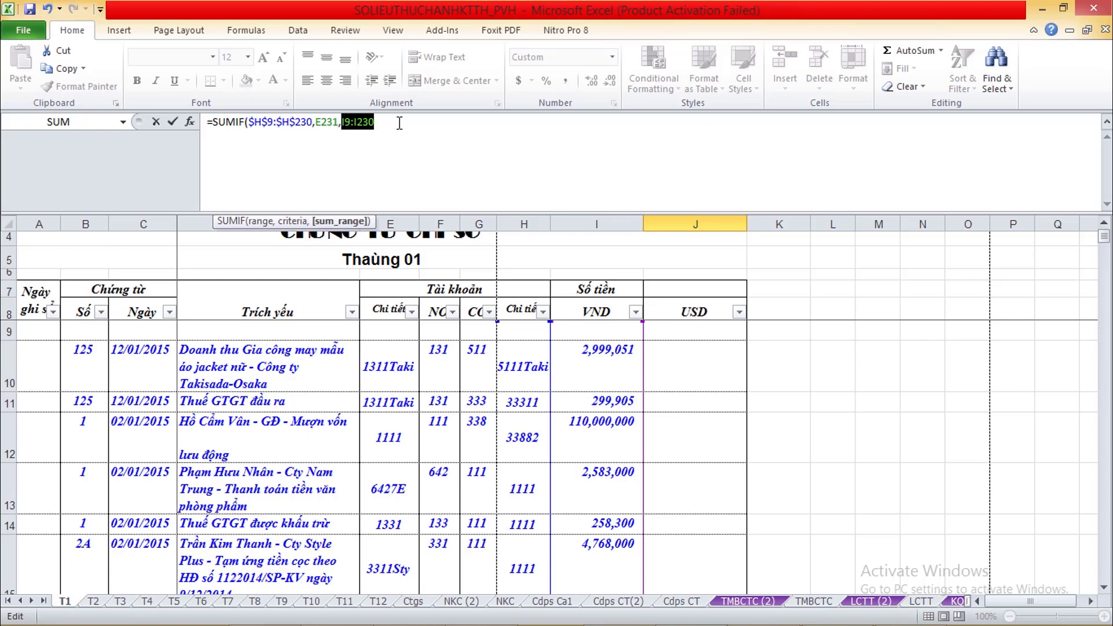
pyautogui.press('F4')
pyautogui.click(400, 124)
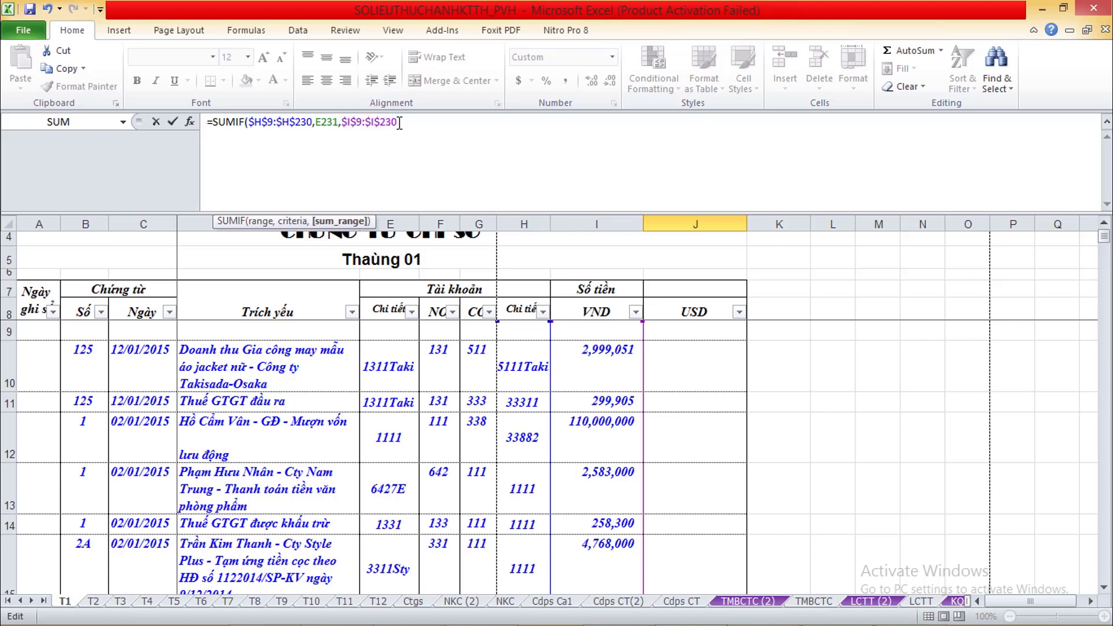
pyautogui.click(489, 124)
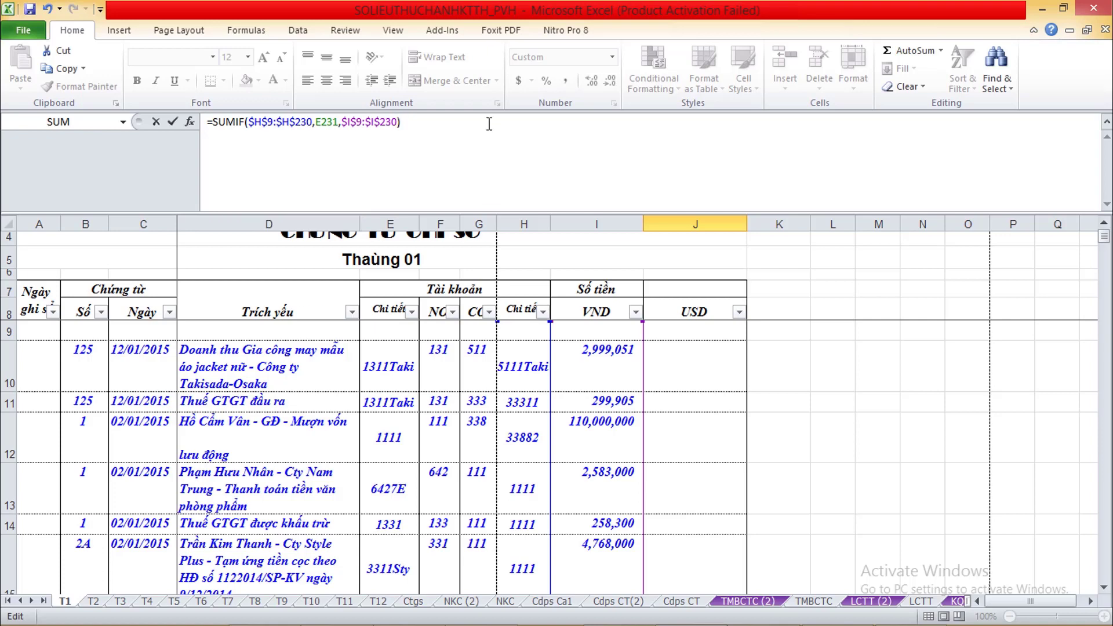
# Extend the J231 formula by subtracting a second SUMIF function from the first one
pyautogui.moveTo(488, 120); pyautogui.dragTo(311, 101)
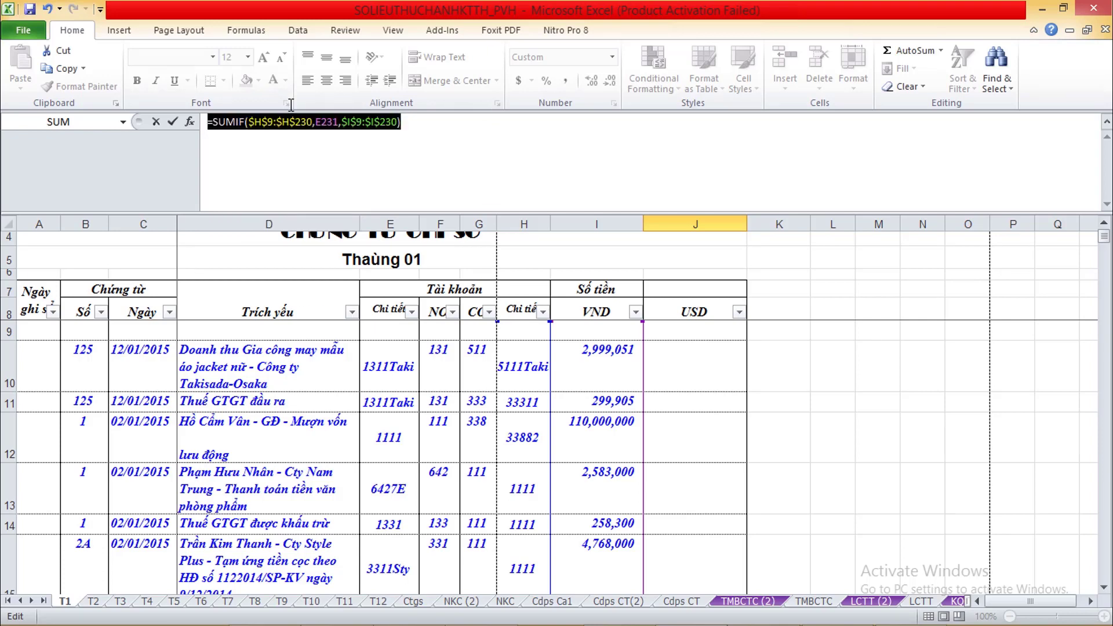
pyautogui.click(216, 124)
pyautogui.moveTo(216, 124); pyautogui.dragTo(397, 134)
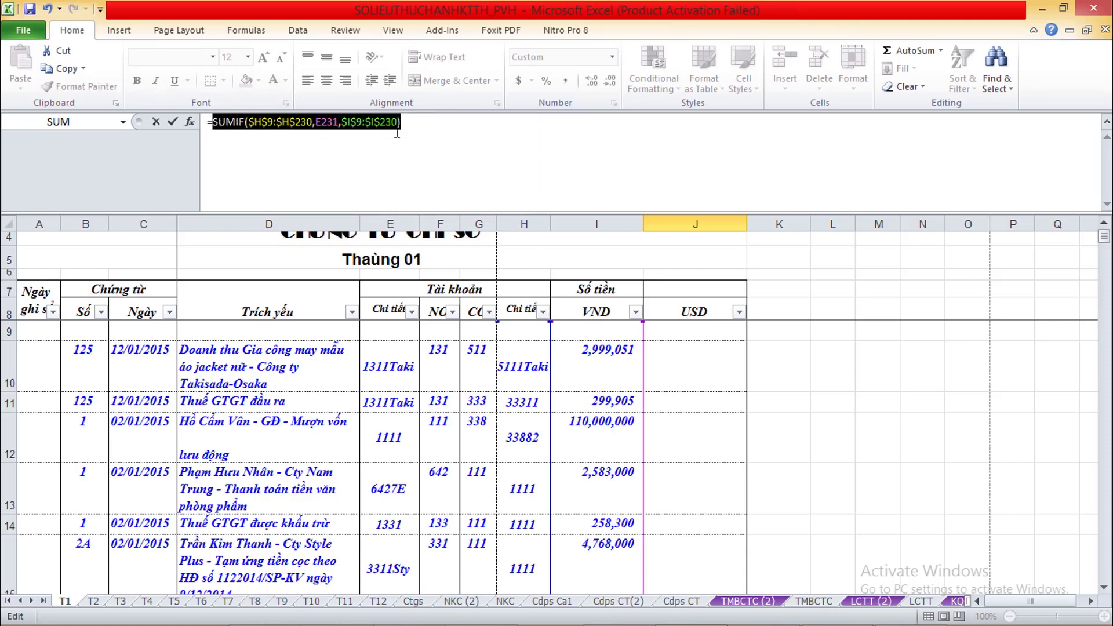
pyautogui.click(433, 128)
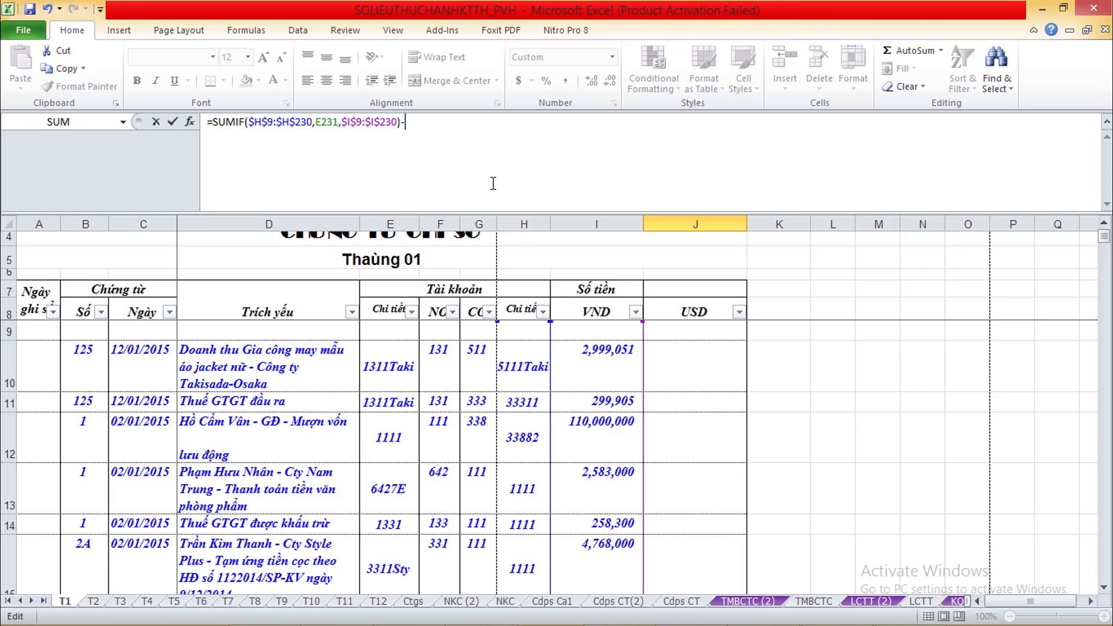
pyautogui.write('SUMI')
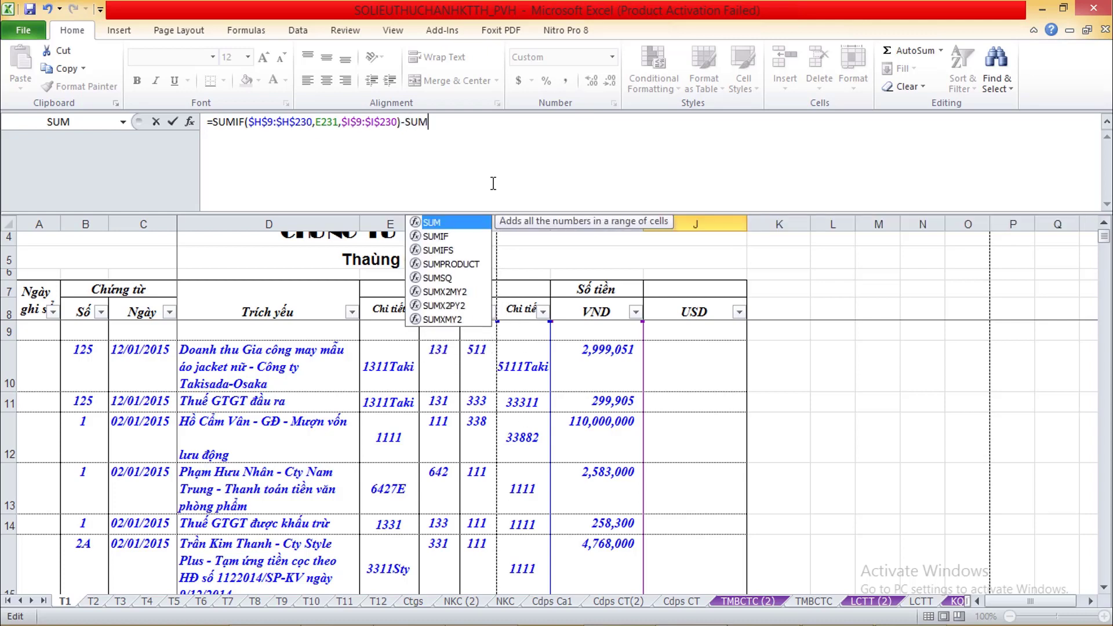
pyautogui.write('F(')
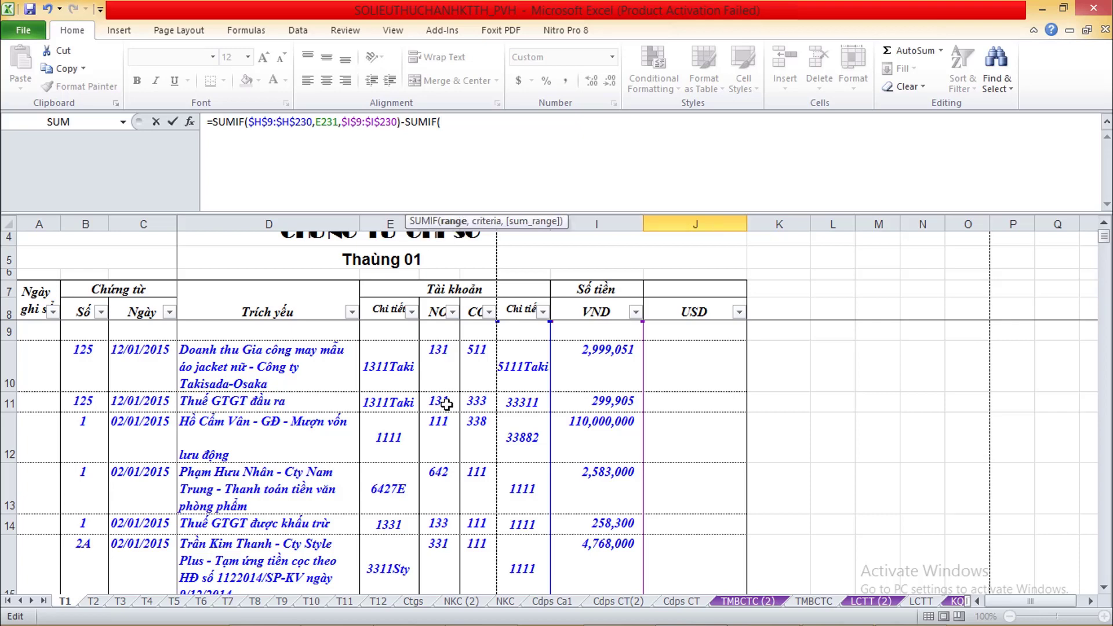
# Set the second SUMIF's criteria range to the debit detail accounts as the absolute reference $E$9:$E$230
pyautogui.click(395, 331)
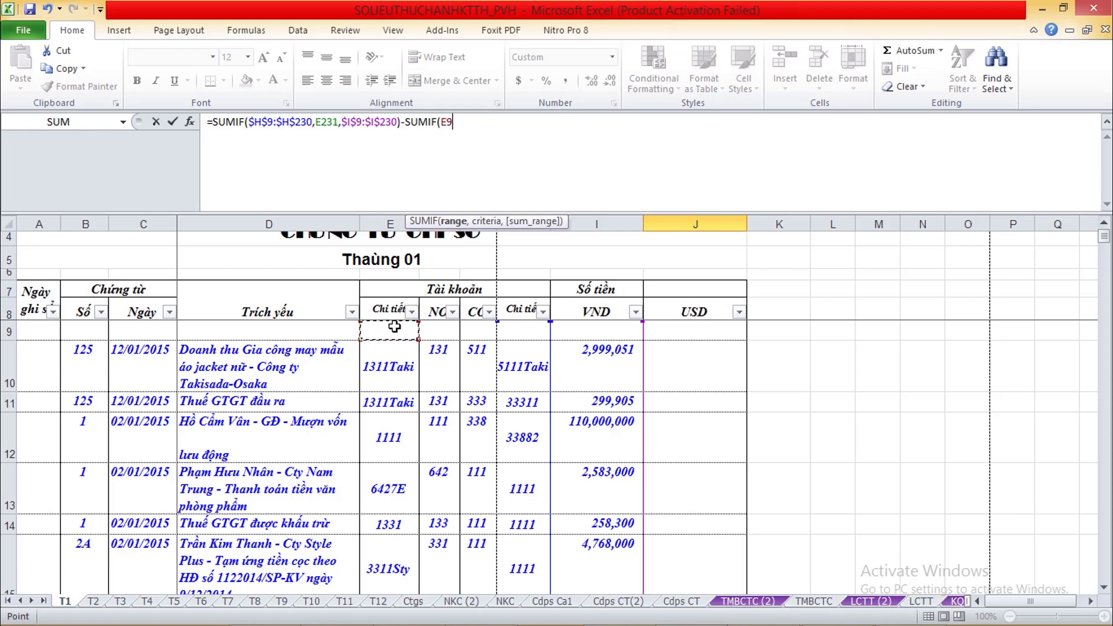
pyautogui.press('F8')
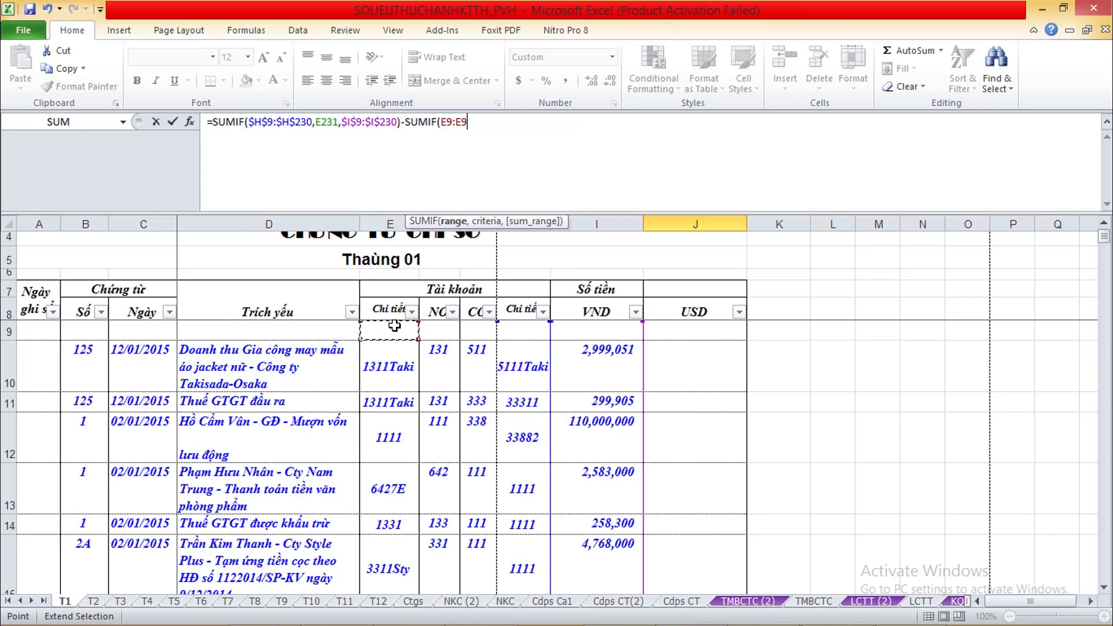
pyautogui.press('BackSpace')
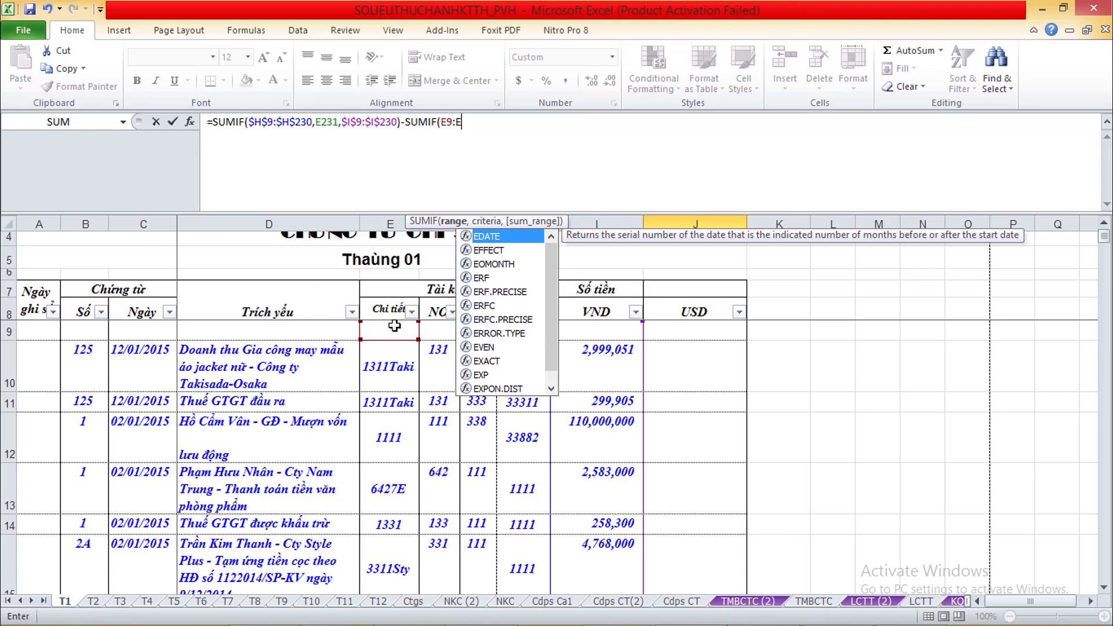
pyautogui.write('230')
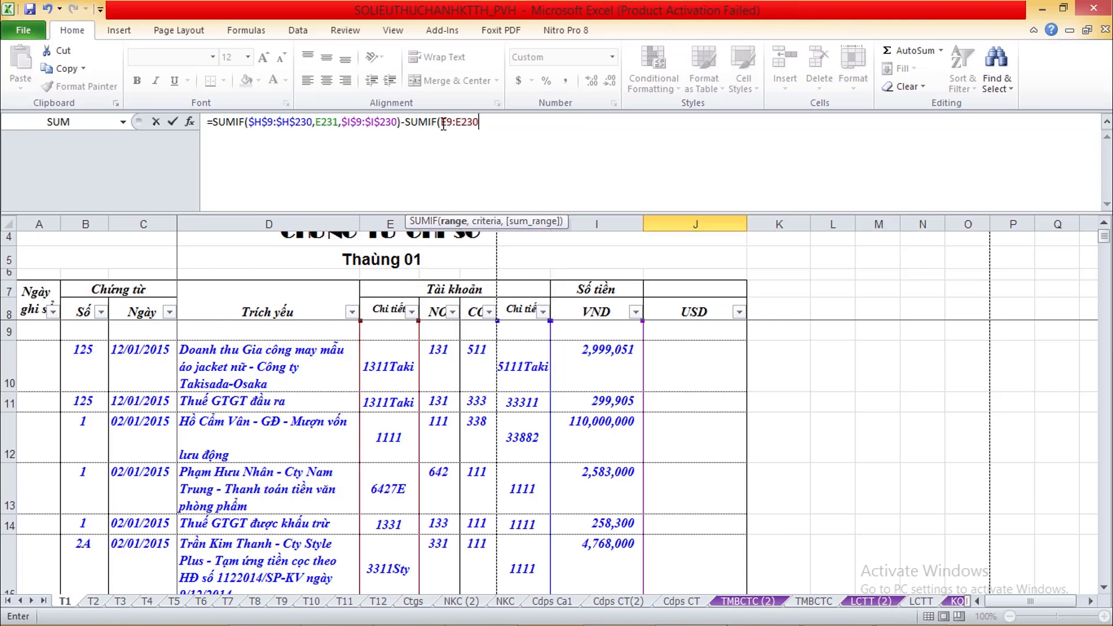
pyautogui.moveTo(441, 123); pyautogui.dragTo(494, 126)
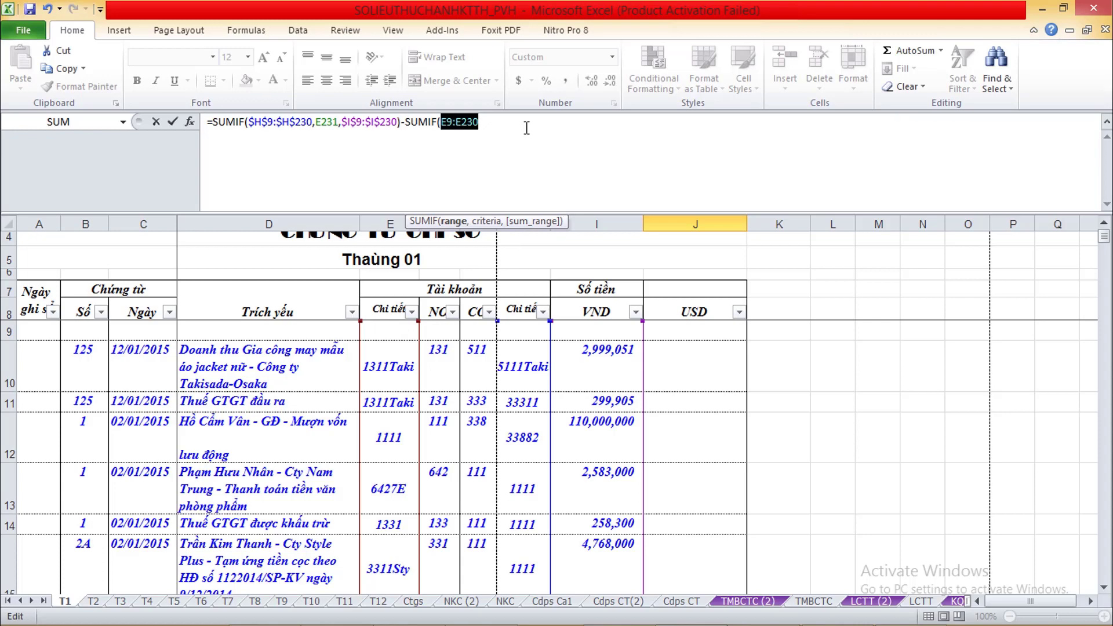
pyautogui.press('F4')
pyautogui.click(527, 128)
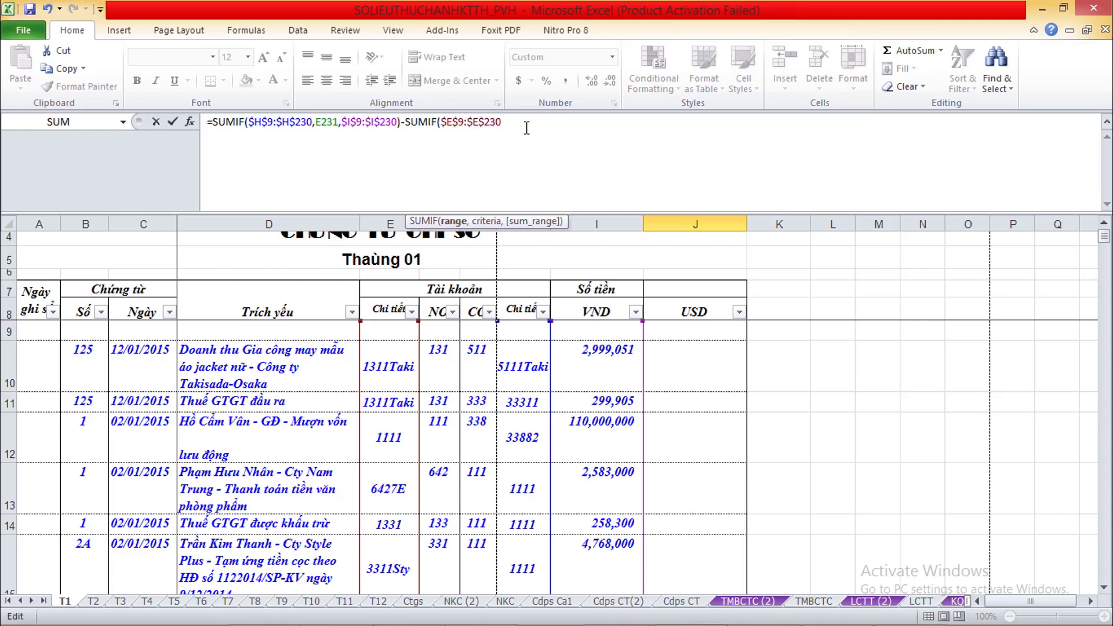
# Use the account in E231 as the criterion of the second SUMIF
pyautogui.write(',')
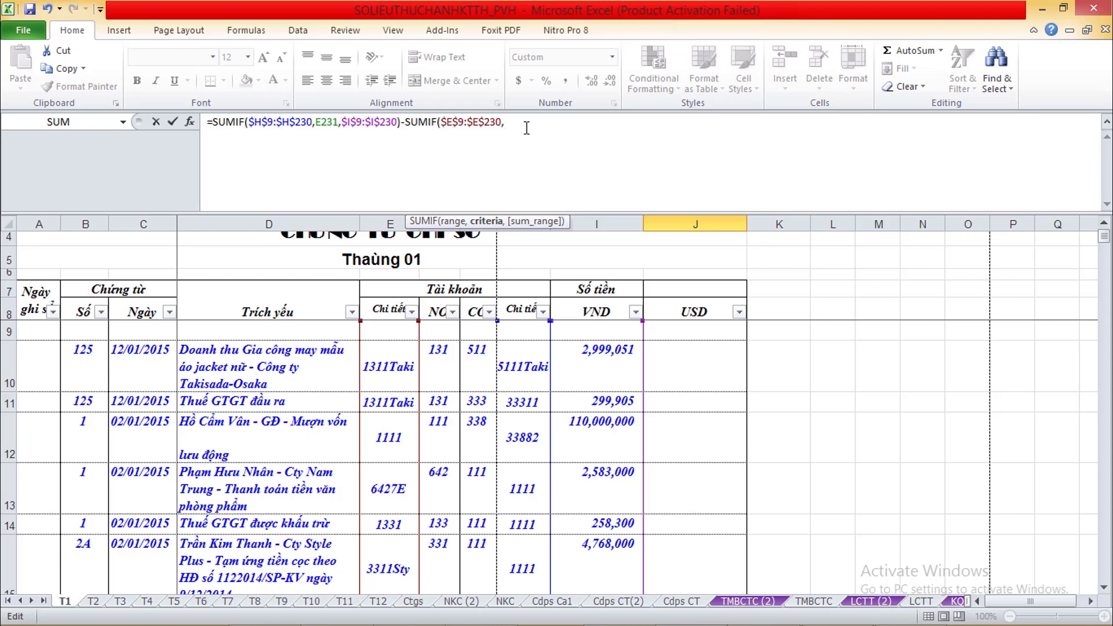
pyautogui.write('E')
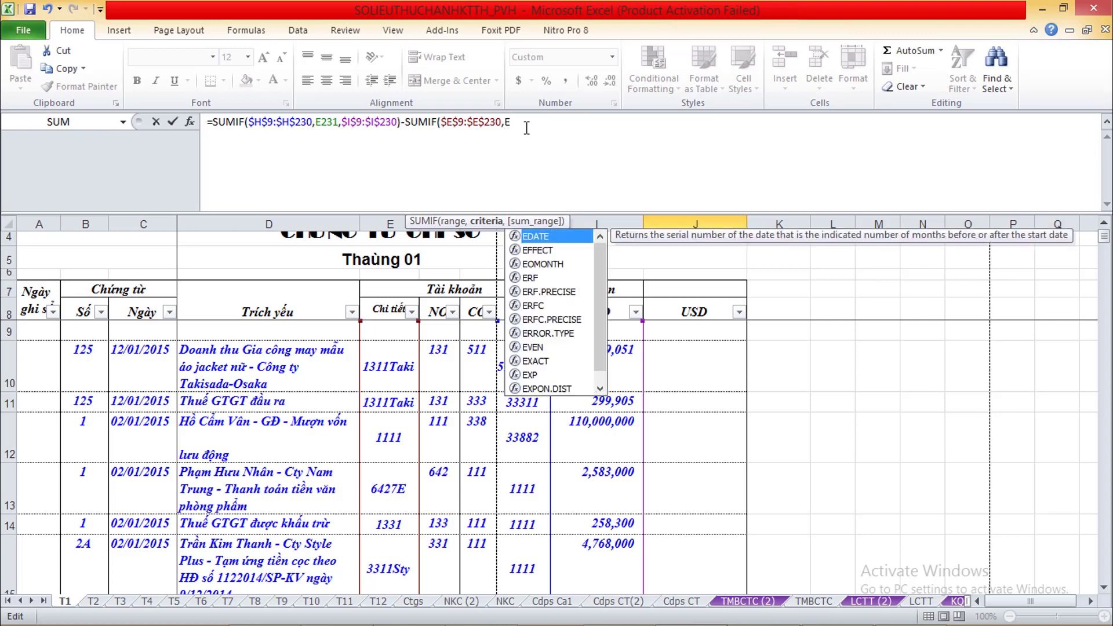
pyautogui.write('231')
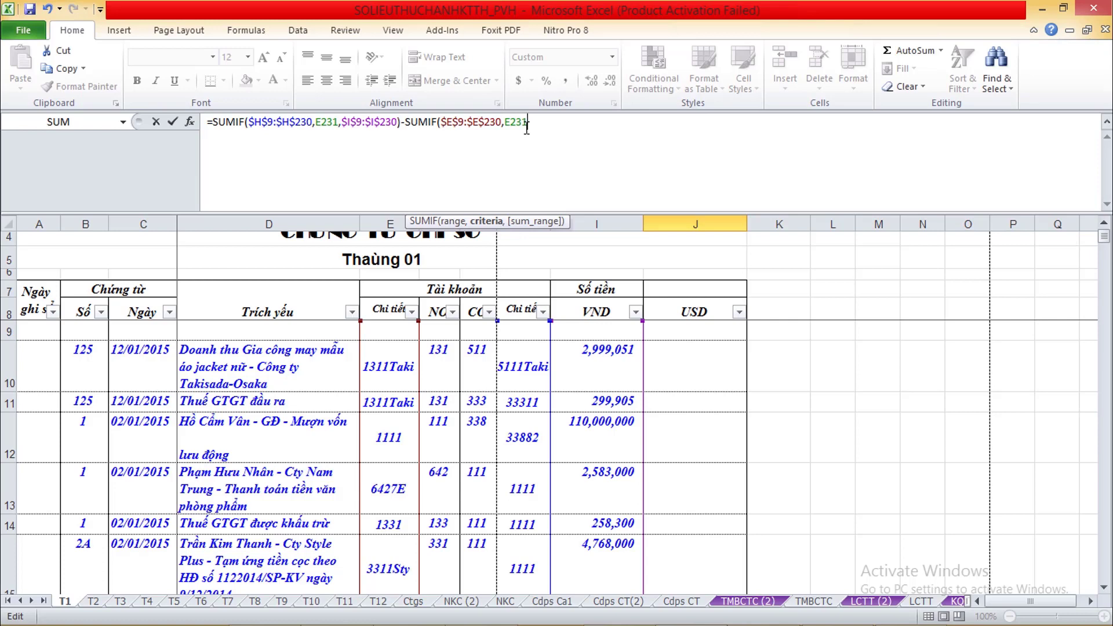
pyautogui.write(',')
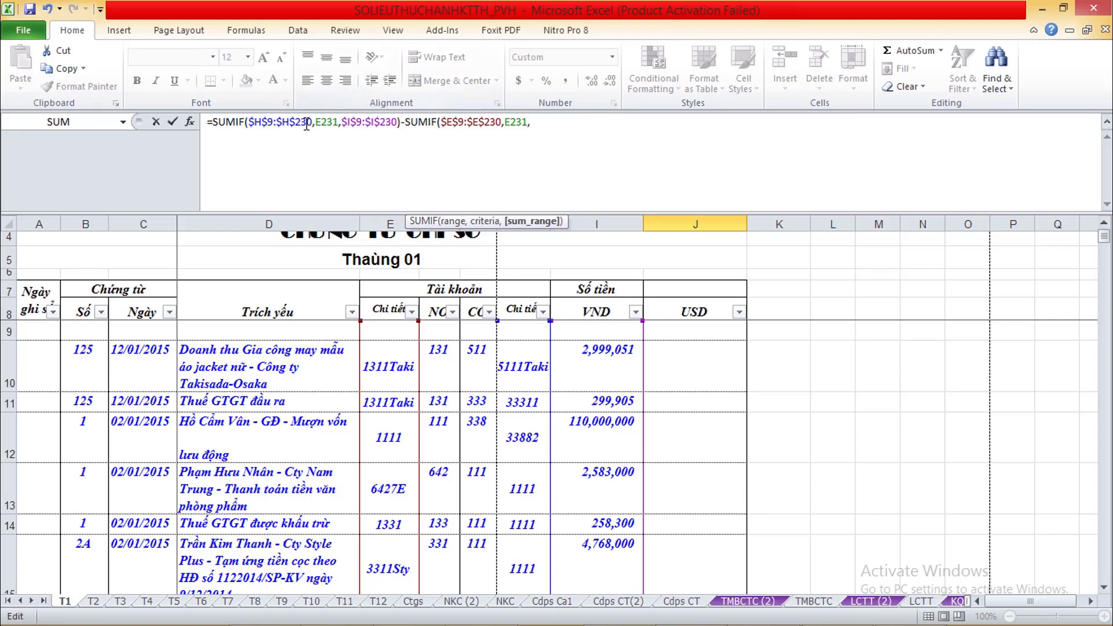
# Copy the first SUMIF's sum range $I$9:$I$230 into the second SUMIF and enter the completed formula in J231
pyautogui.moveTo(343, 123); pyautogui.dragTo(398, 126)
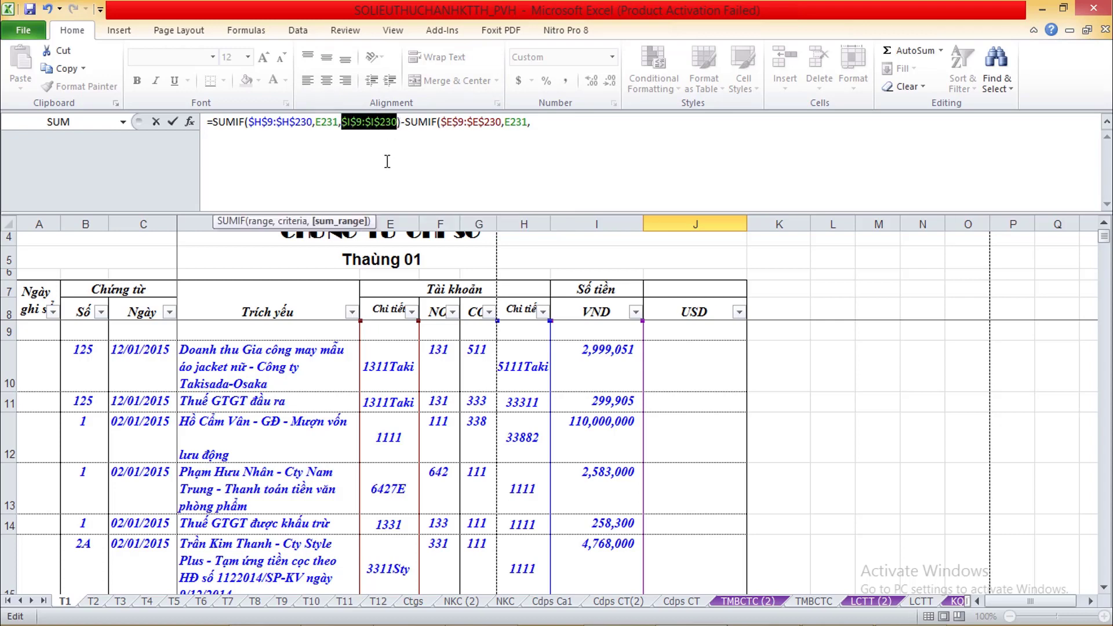
pyautogui.hotkey('ctrl', 'c')
pyautogui.click(547, 125)
pyautogui.hotkey('ctrl', 'v')
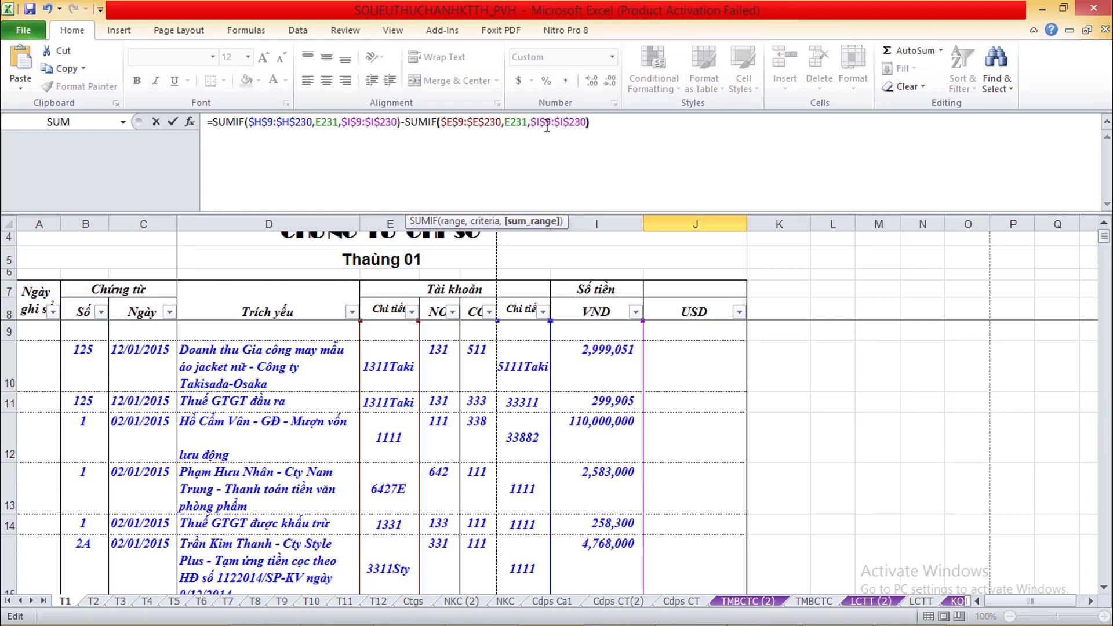
pyautogui.press('Return')
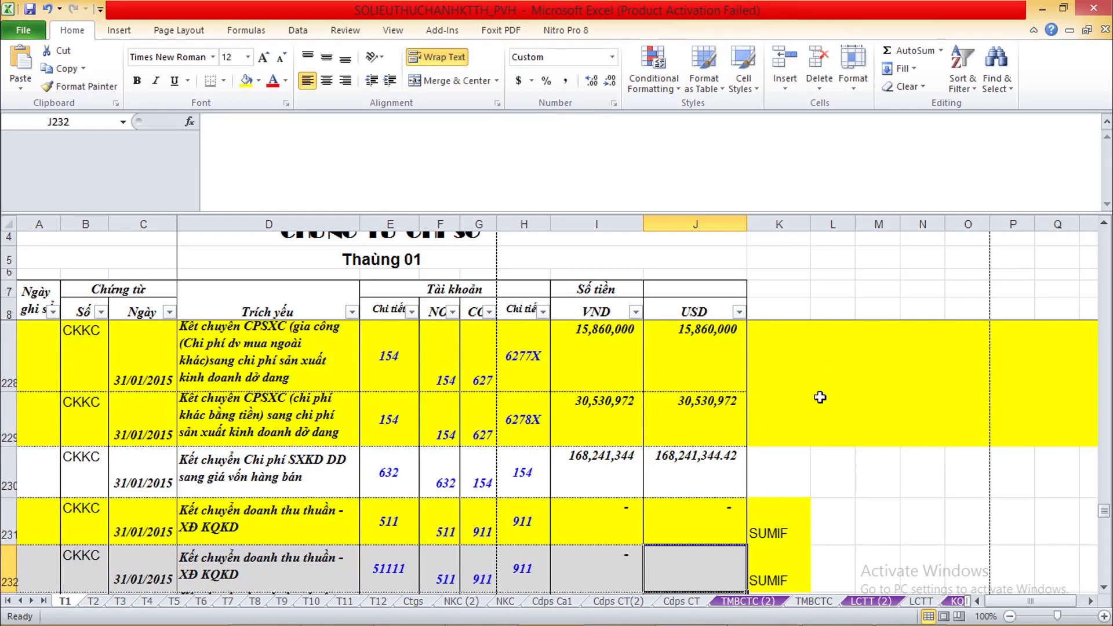
# Fill the J231 formula down through J243 to cover all the 511 detail accounts
pyautogui.click(711, 516)
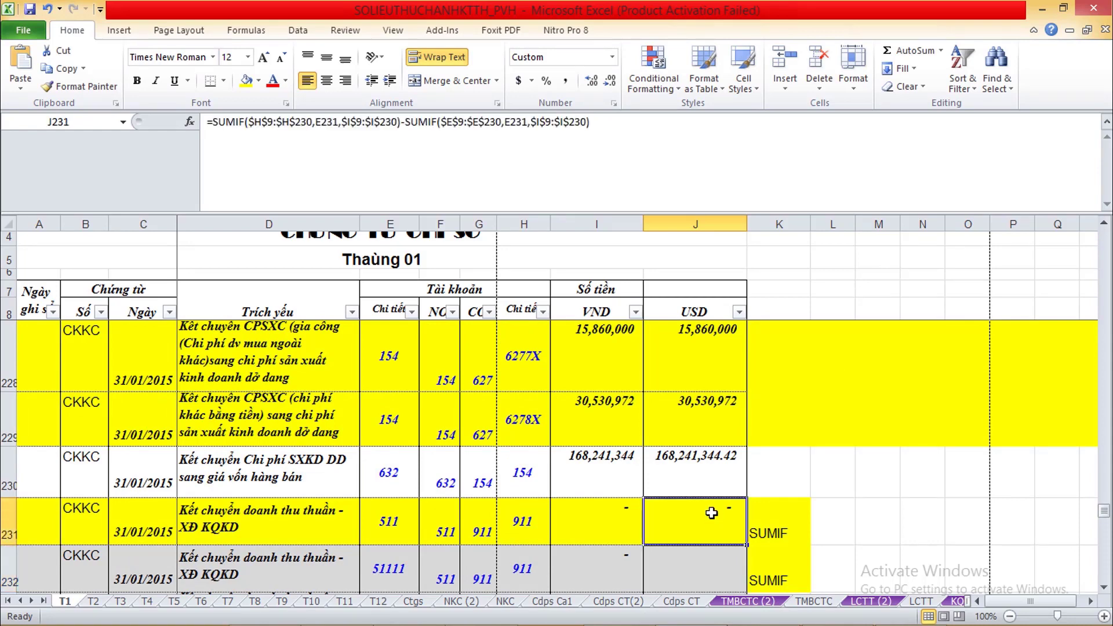
pyautogui.click(1103, 591)
pyautogui.click(1103, 591)
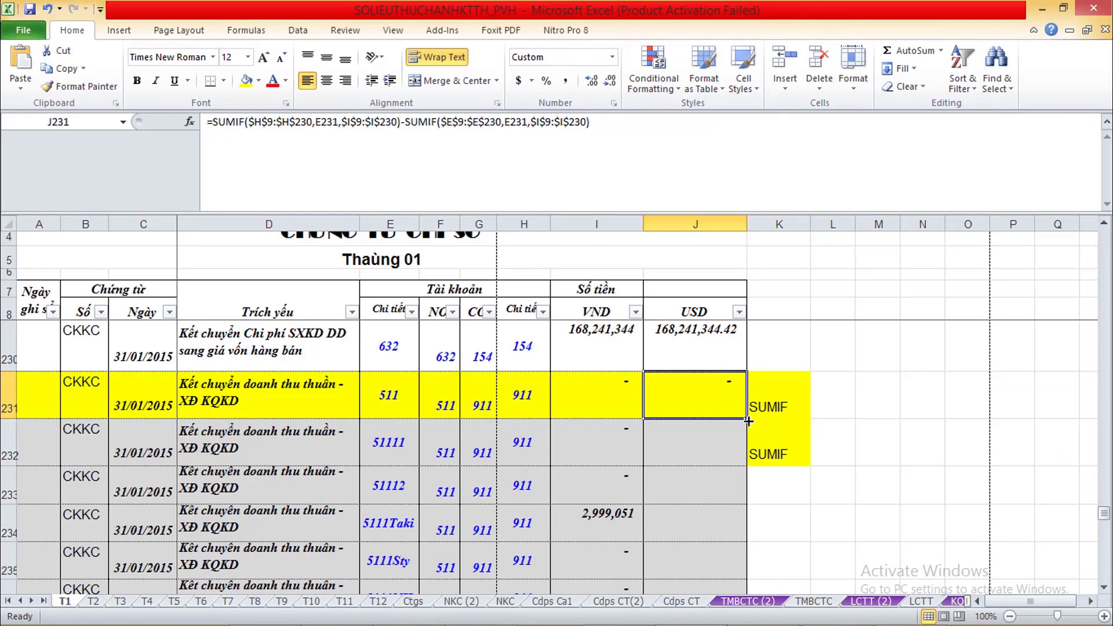
pyautogui.moveTo(748, 421); pyautogui.dragTo(739, 567)
pyautogui.moveTo(736, 606); pyautogui.dragTo(704, 440)
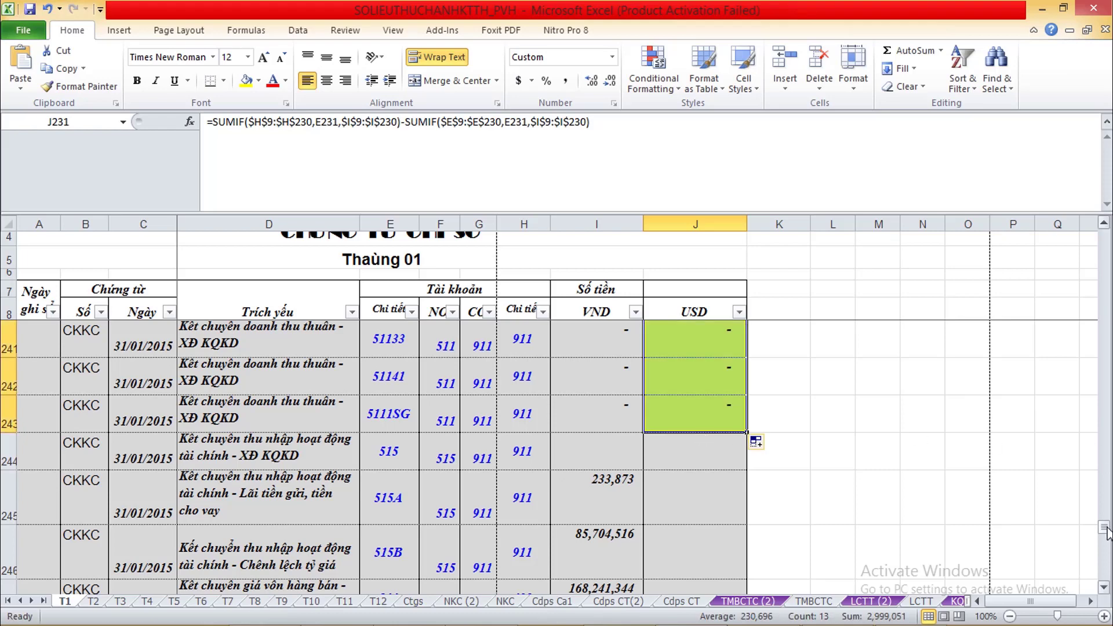
# Examine the filled formula for account 5111Taki in J234 and compare it with the existing VND formula in I234
pyautogui.moveTo(1103, 527); pyautogui.dragTo(1104, 519)
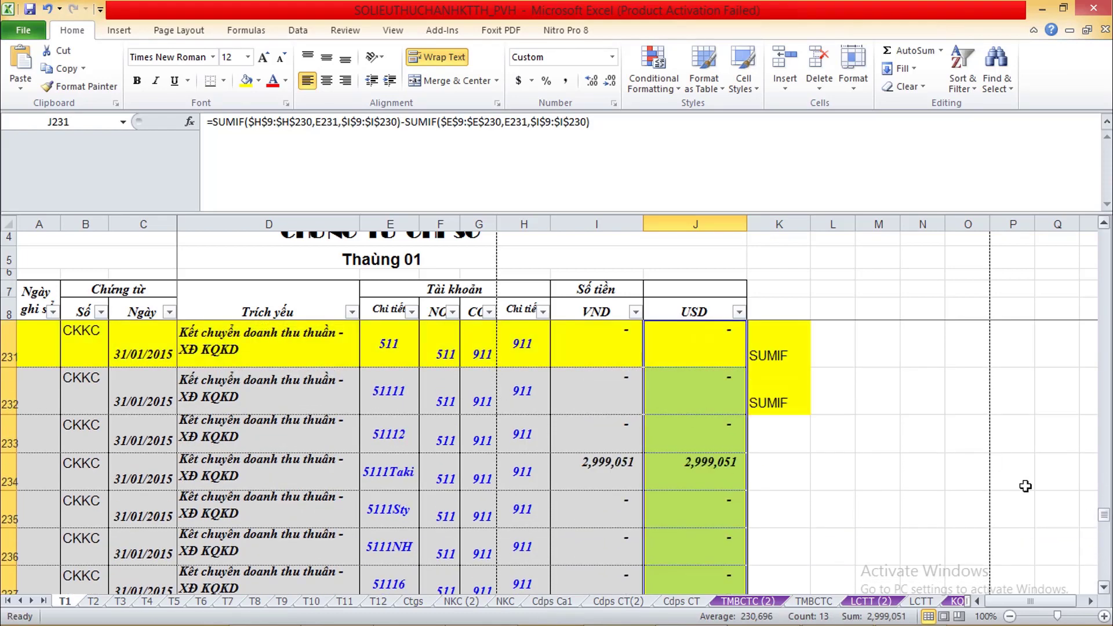
pyautogui.click(702, 477)
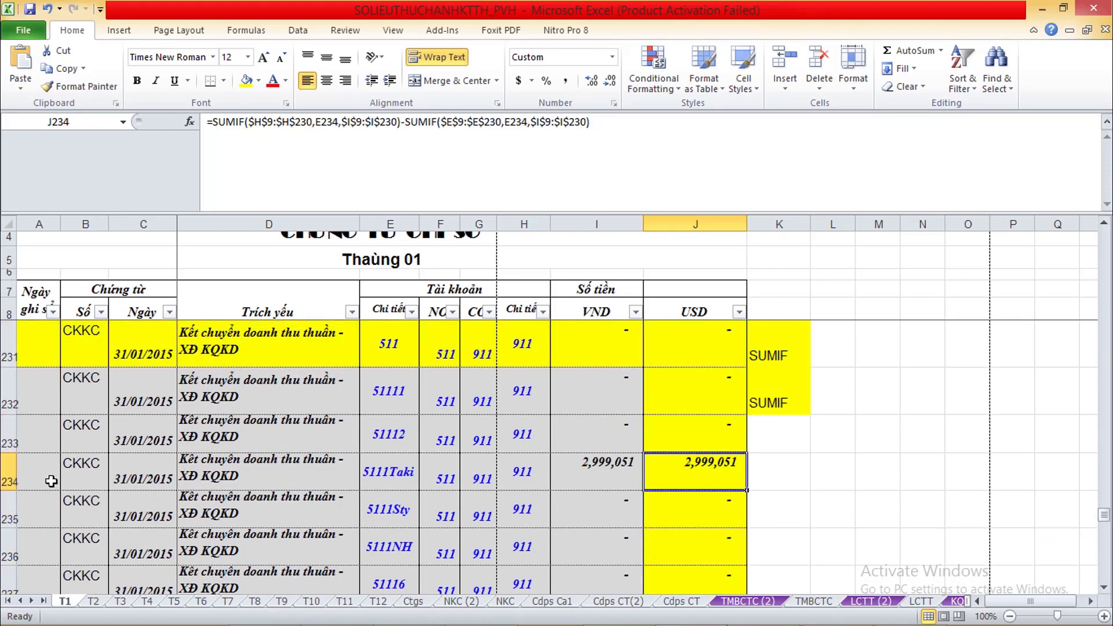
pyautogui.click(2, 481)
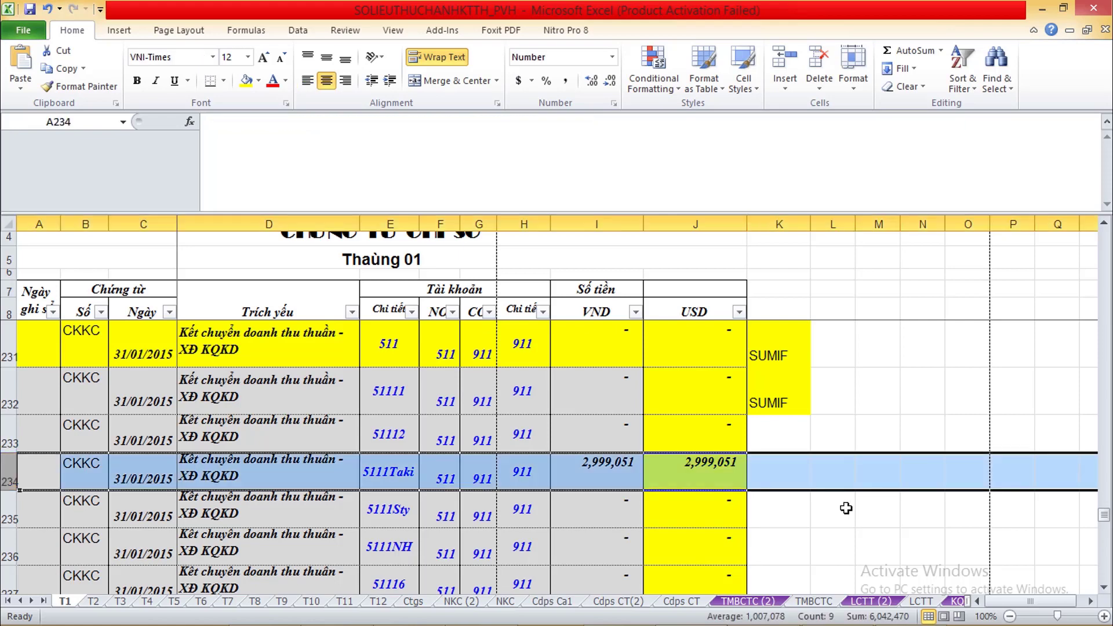
pyautogui.click(712, 475)
pyautogui.click(696, 438)
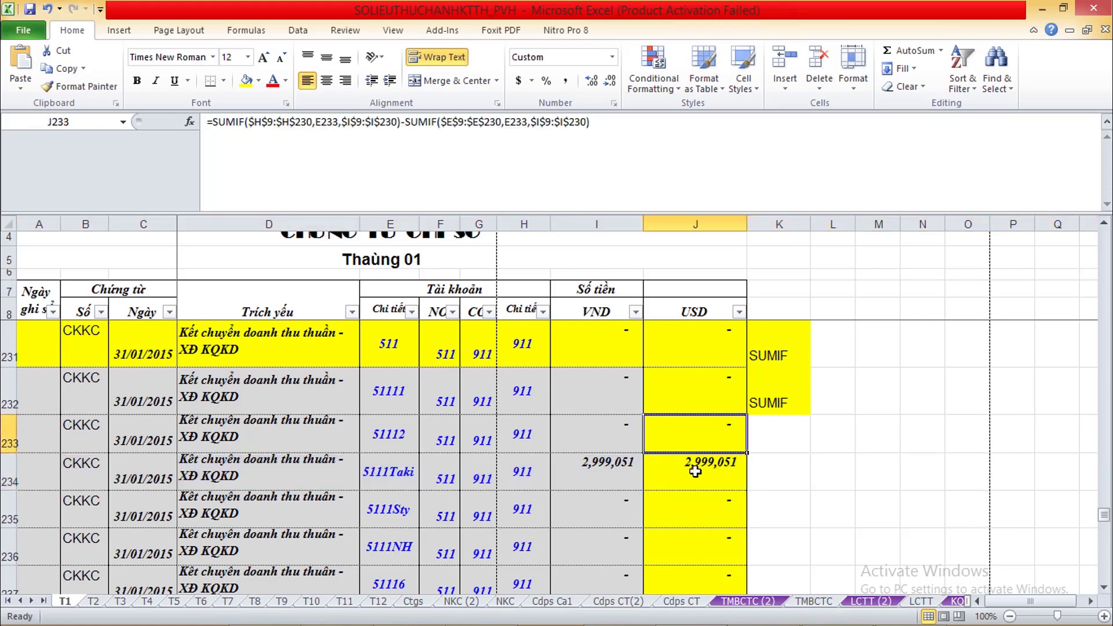
pyautogui.click(702, 383)
pyautogui.click(731, 475)
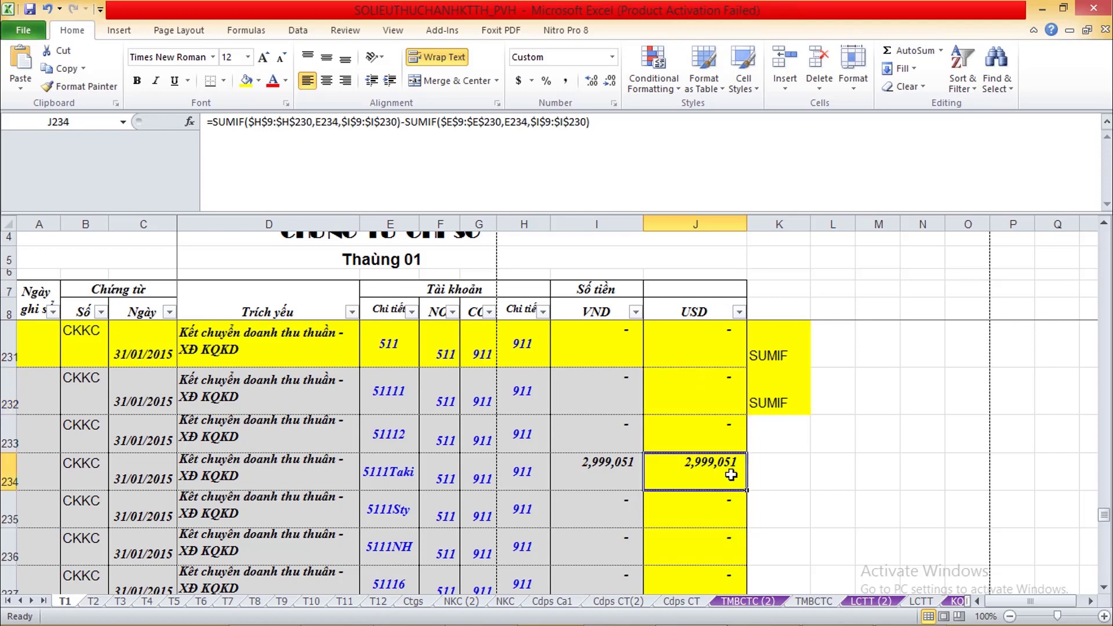
pyautogui.click(594, 489)
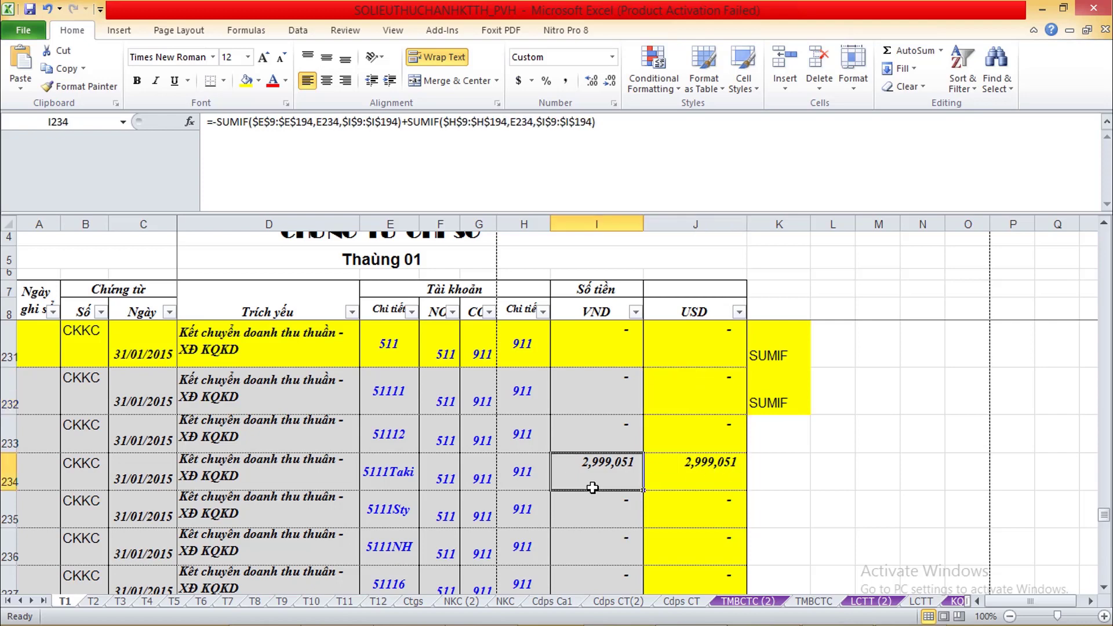
pyautogui.click(702, 470)
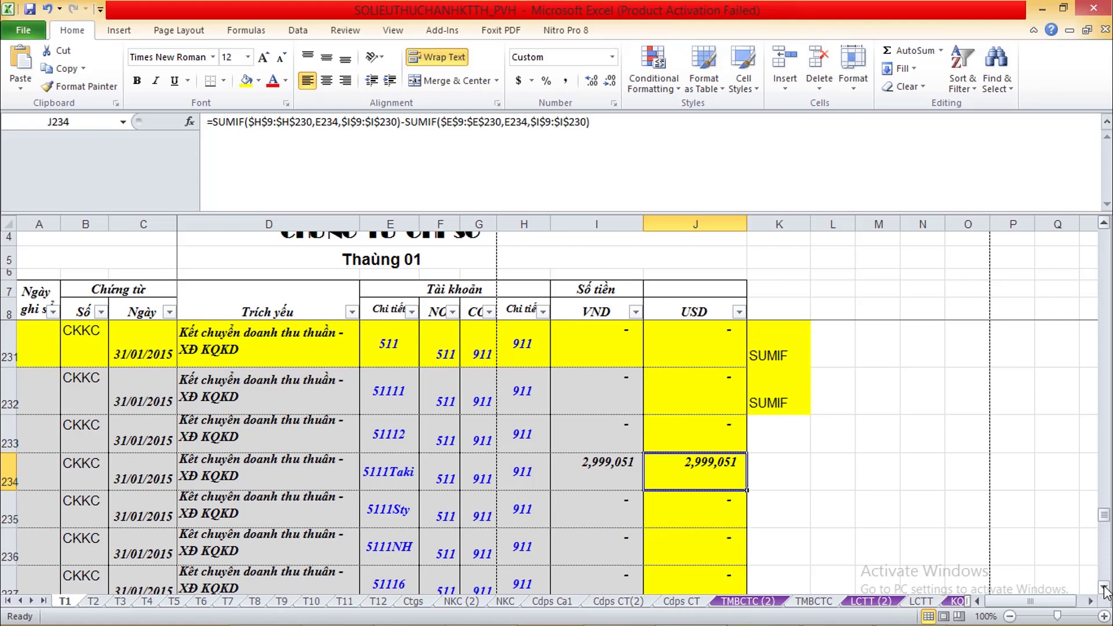
# Check the filled formulas in J232 to J235 against their detail accounts and look over the rows down to 242
pyautogui.click(534, 397)
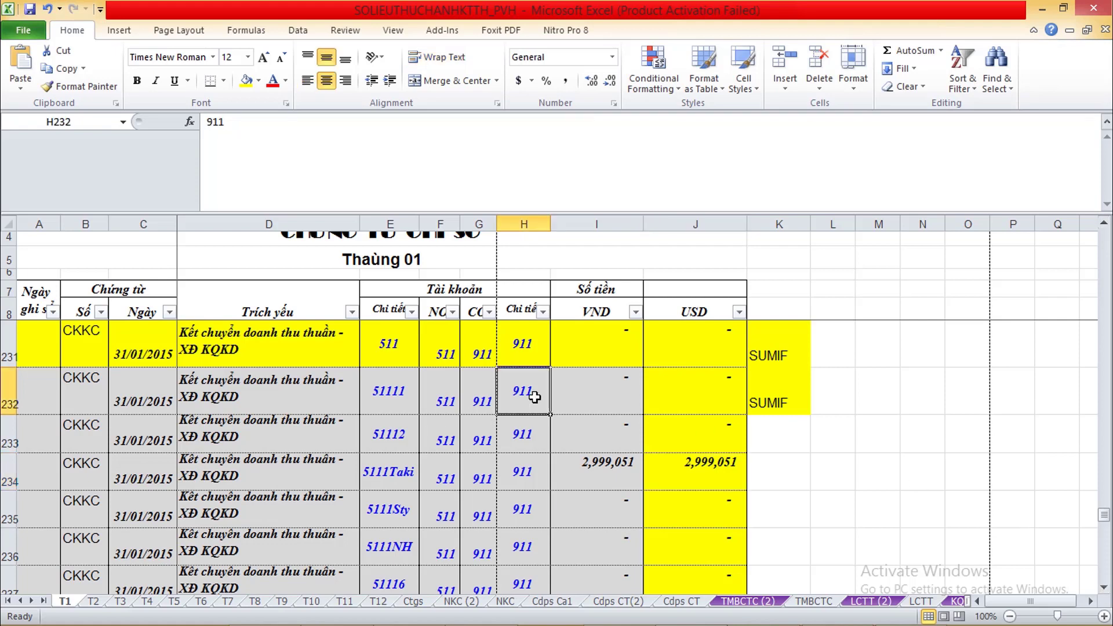
pyautogui.click(808, 465)
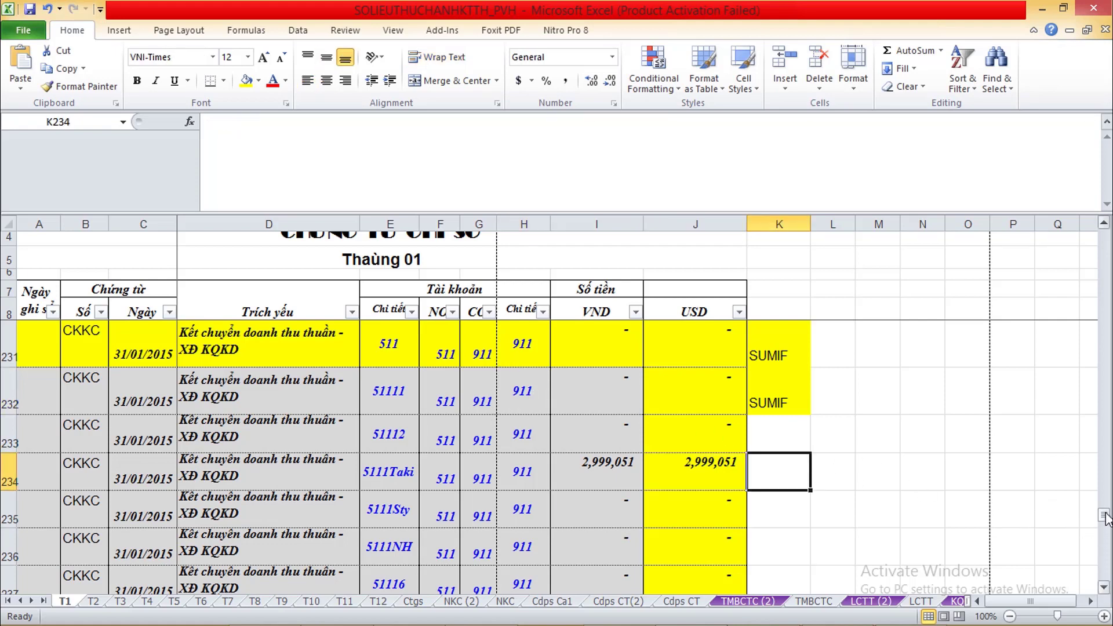
pyautogui.click(713, 472)
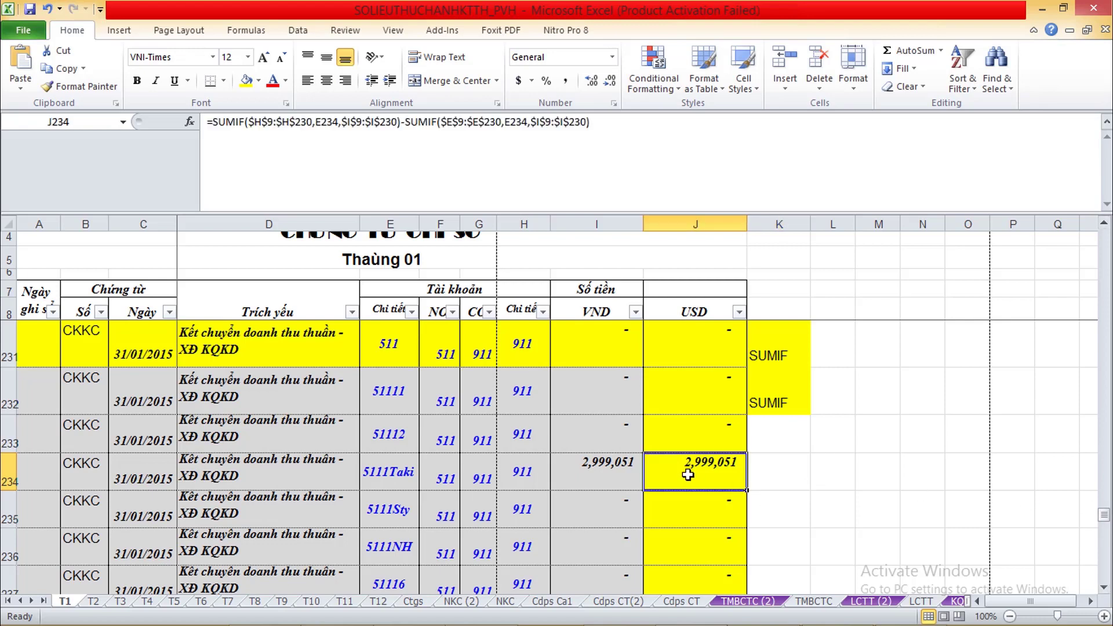
pyautogui.click(698, 435)
pyautogui.press('Up')
pyautogui.click(696, 437)
pyautogui.click(700, 496)
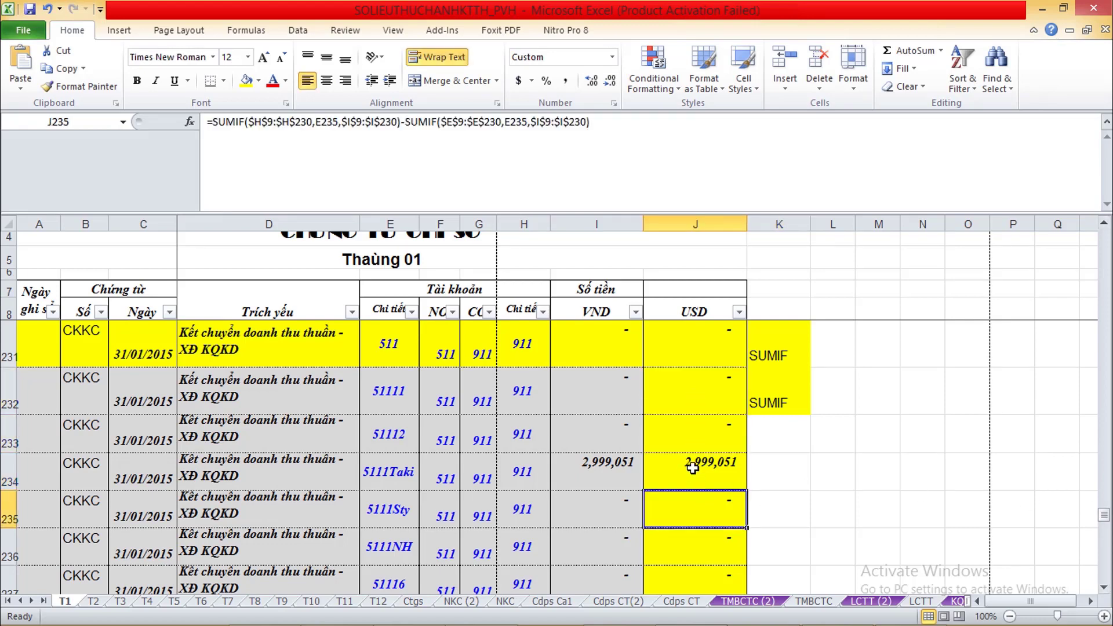
pyautogui.click(693, 467)
pyautogui.click(689, 417)
pyautogui.click(688, 478)
pyautogui.click(696, 432)
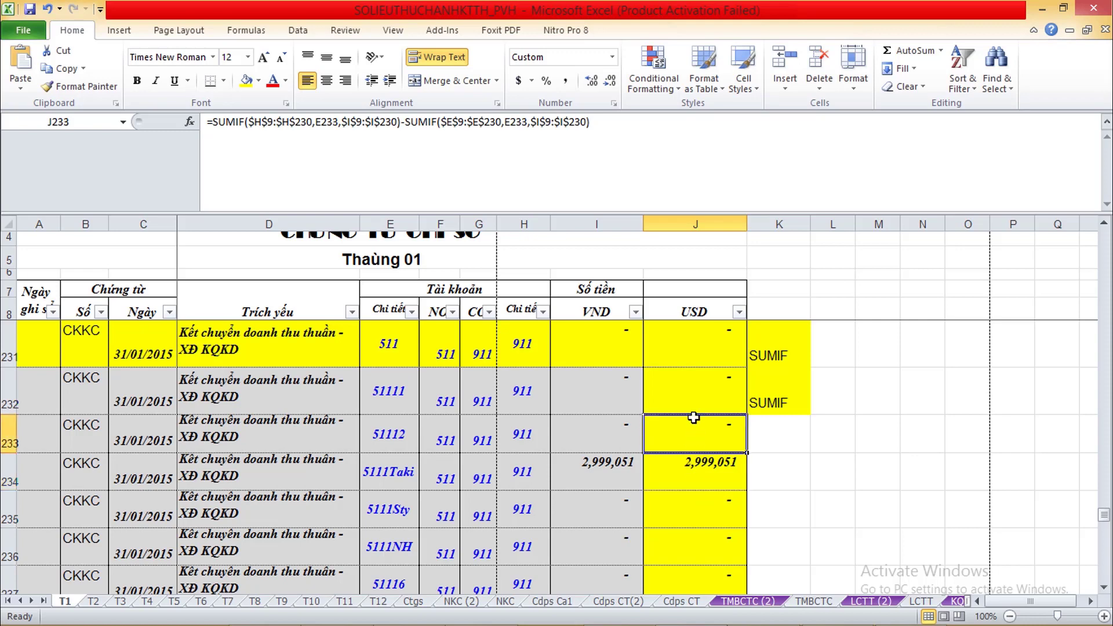
pyautogui.click(696, 409)
pyautogui.click(692, 466)
pyautogui.click(695, 514)
pyautogui.click(754, 532)
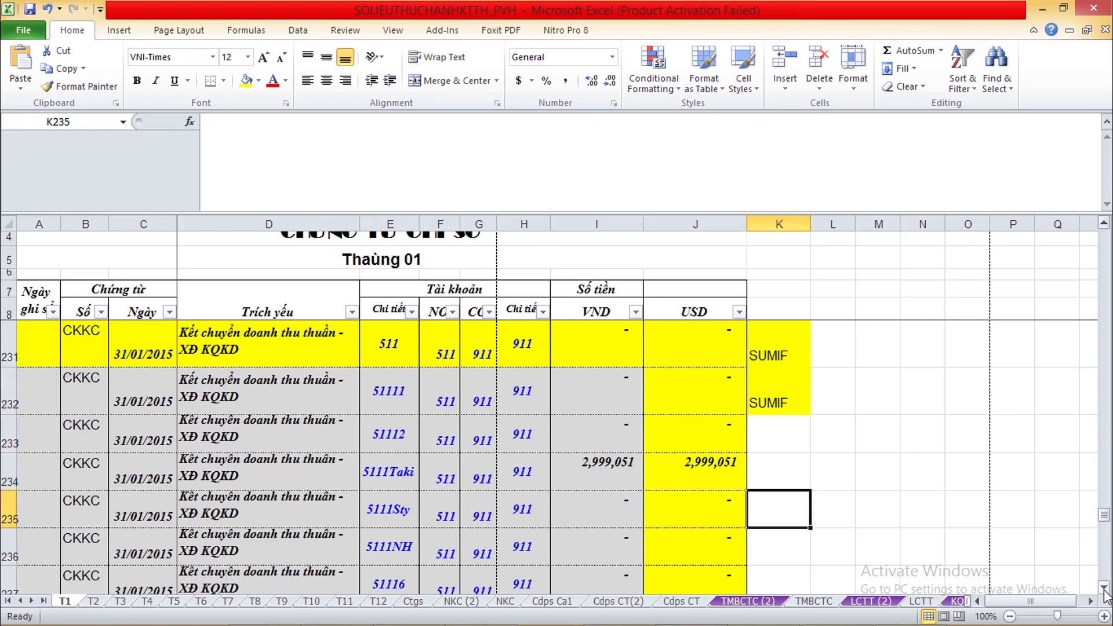
pyautogui.click(1106, 589)
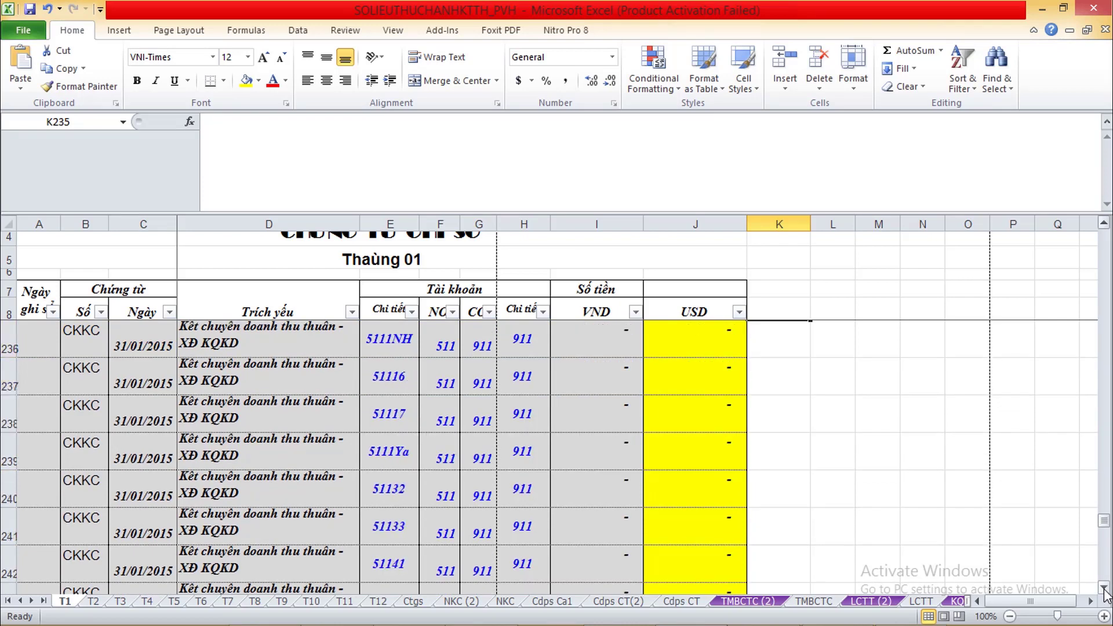
# Enter the closing pair 511 in M231 and 911 in N231, and widen column M slightly
pyautogui.click(1106, 224)
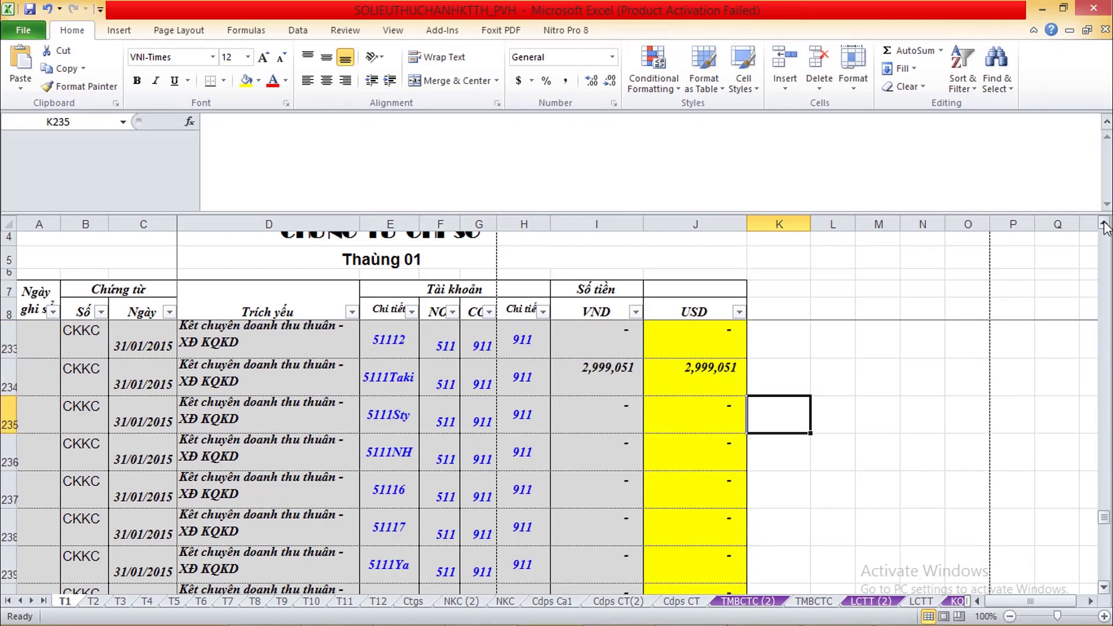
pyautogui.click(1105, 224)
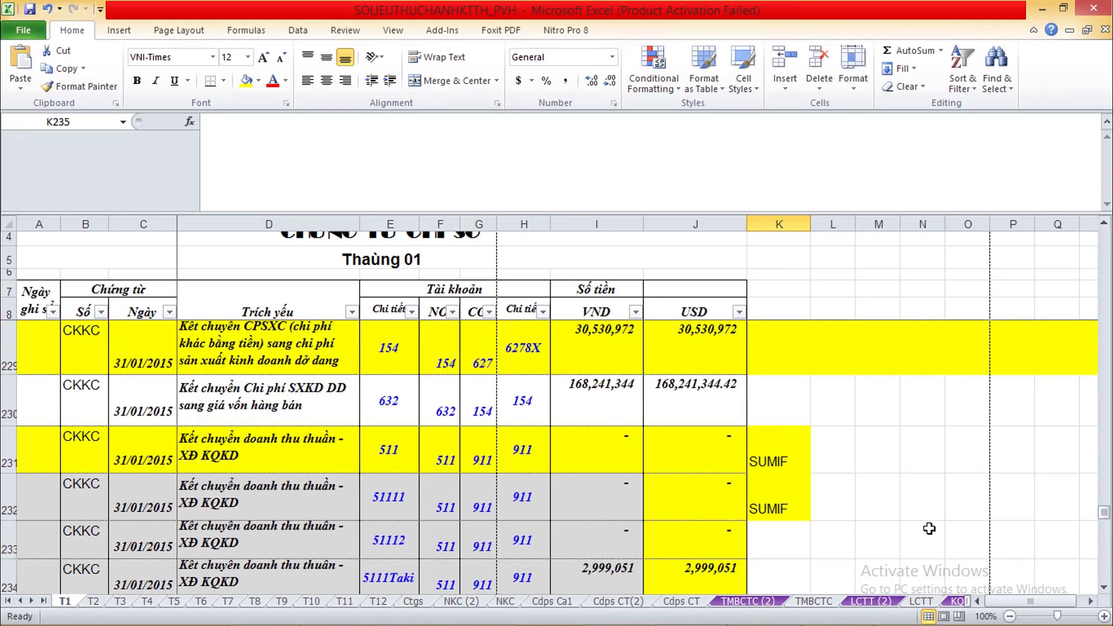
pyautogui.click(862, 464)
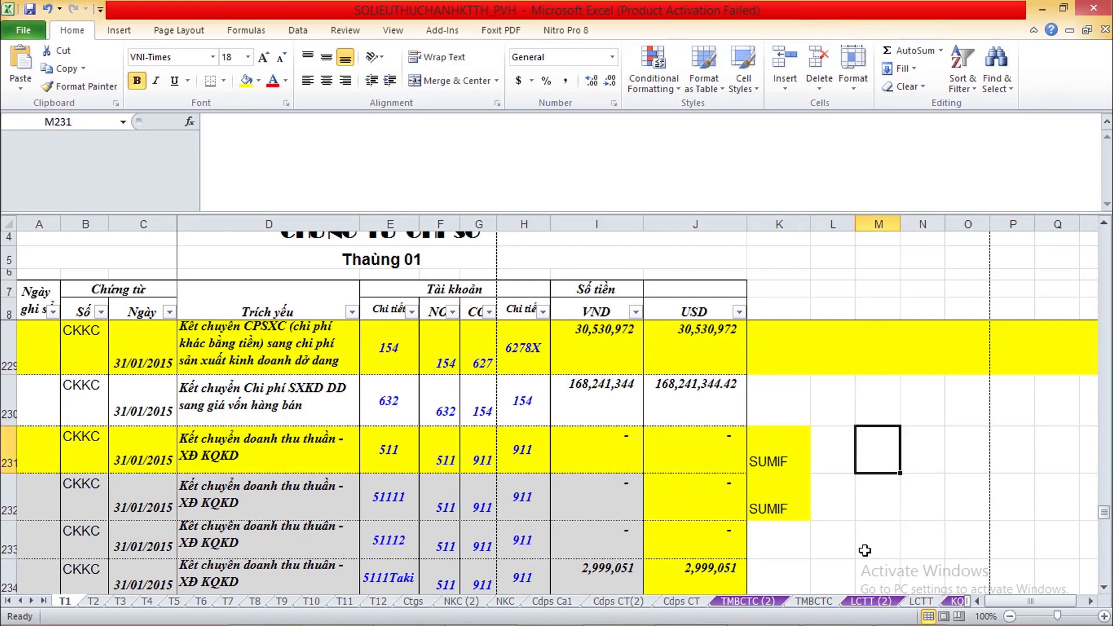
pyautogui.write('511')
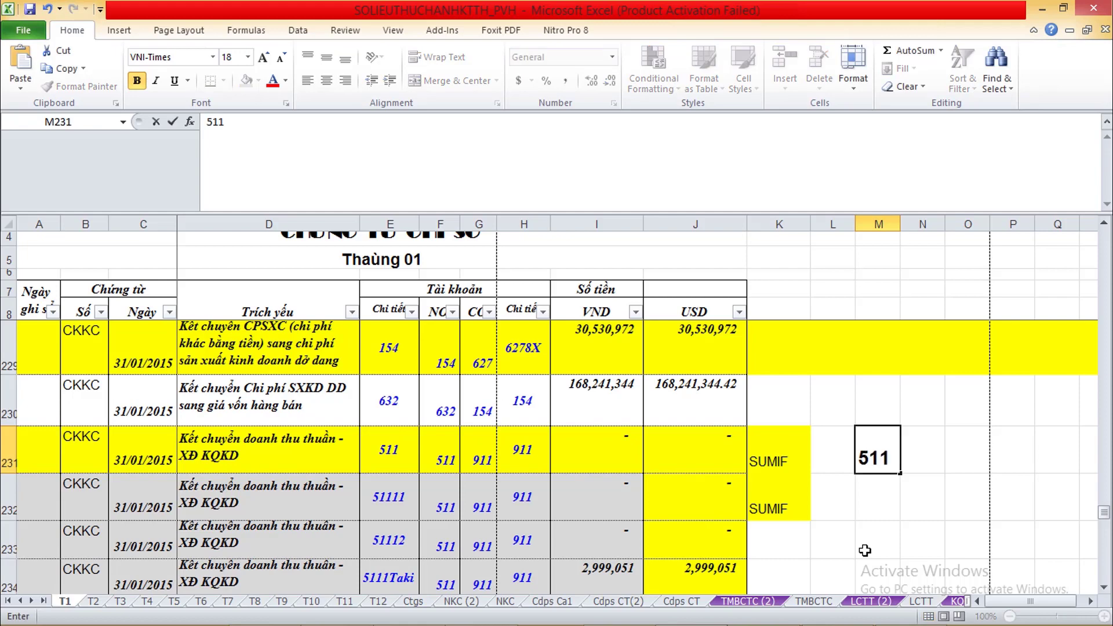
pyautogui.press('Tab')
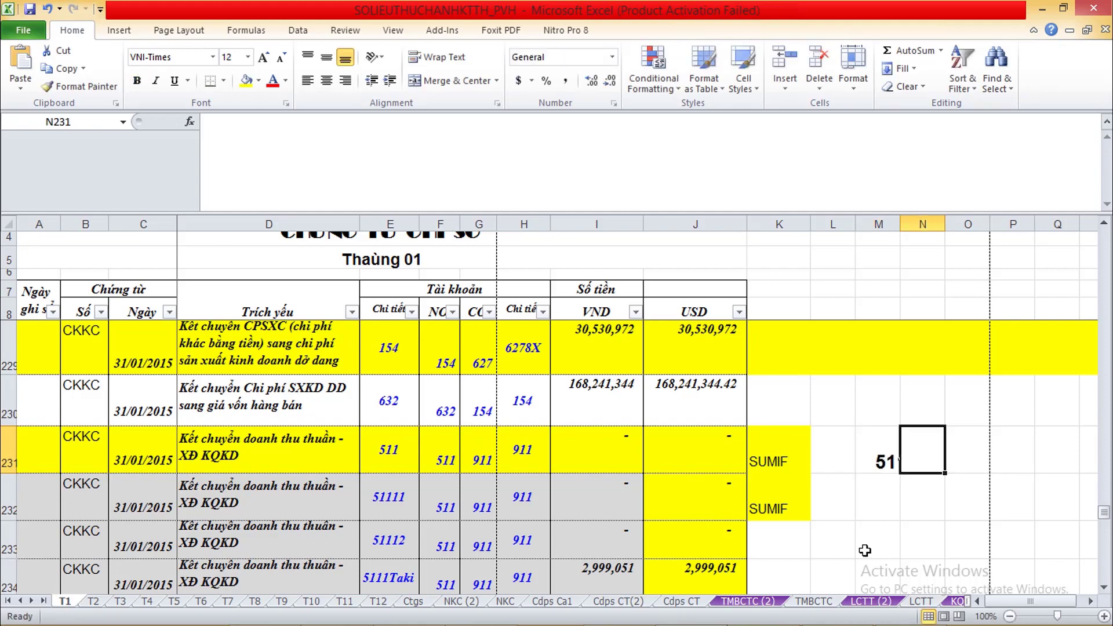
pyautogui.write('911')
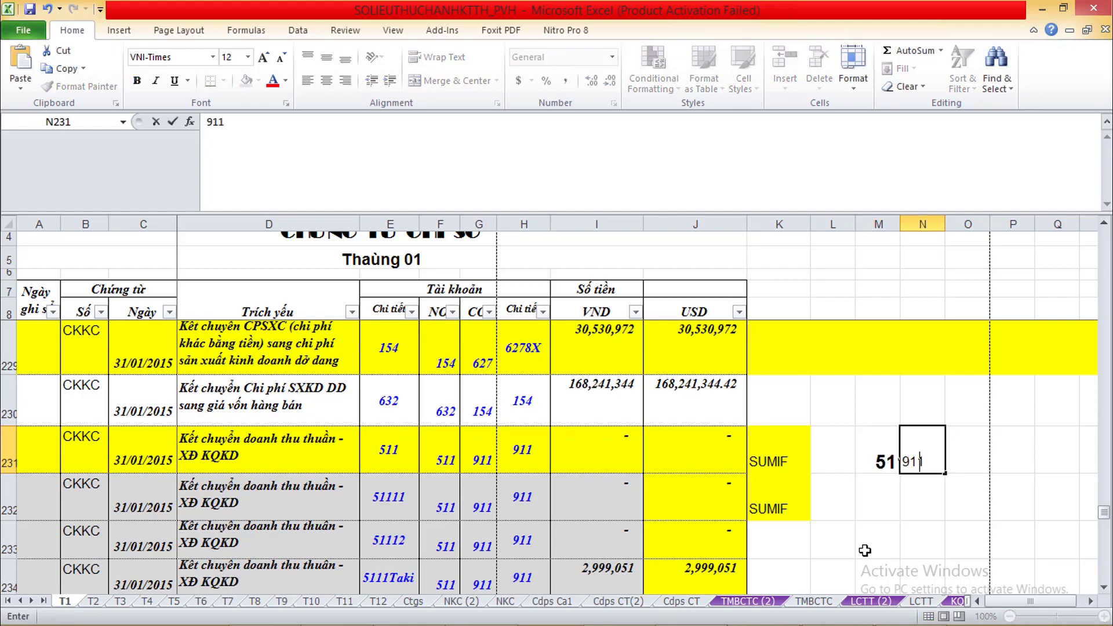
pyautogui.press('Return')
pyautogui.moveTo(901, 226); pyautogui.dragTo(915, 231)
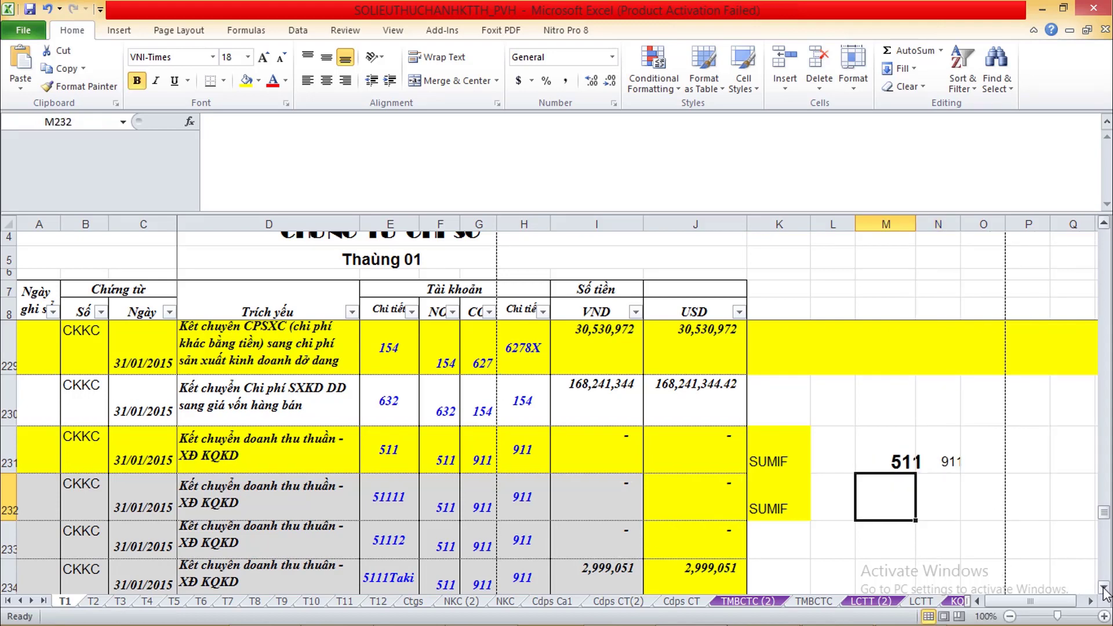
# Enter 515 in M232 and centre M231:M232 horizontally
pyautogui.write('515')
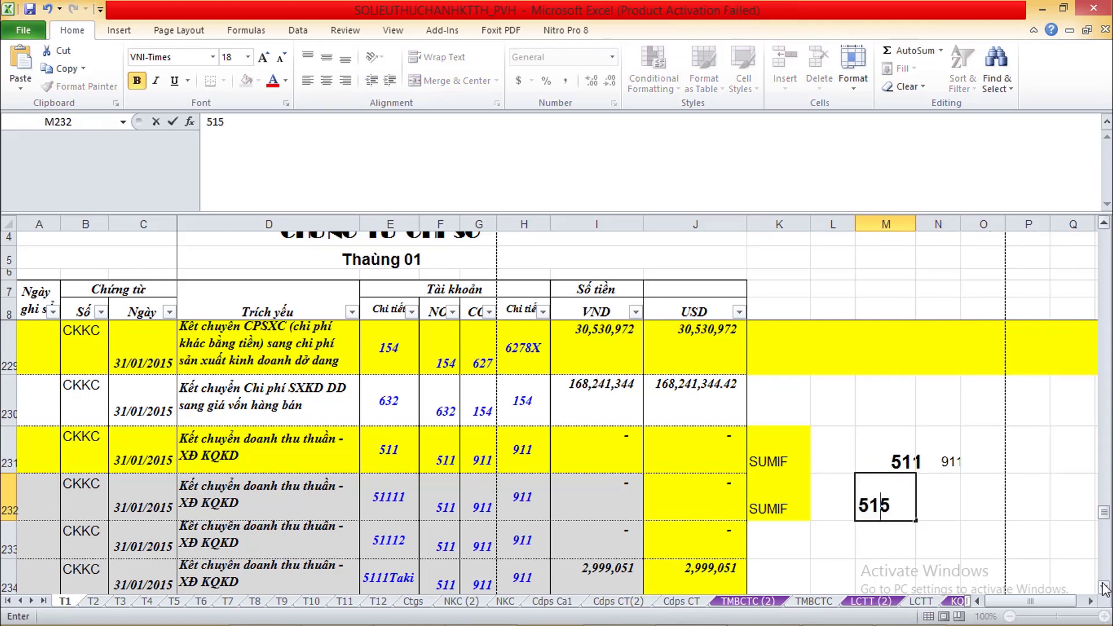
pyautogui.press('Tab')
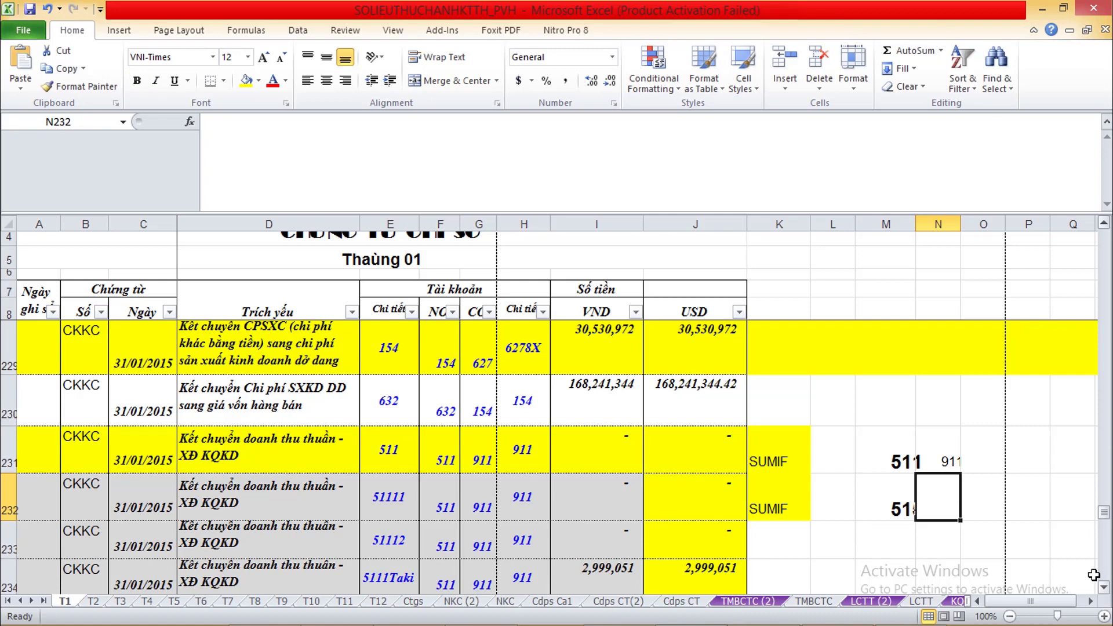
pyautogui.moveTo(887, 456); pyautogui.dragTo(887, 504)
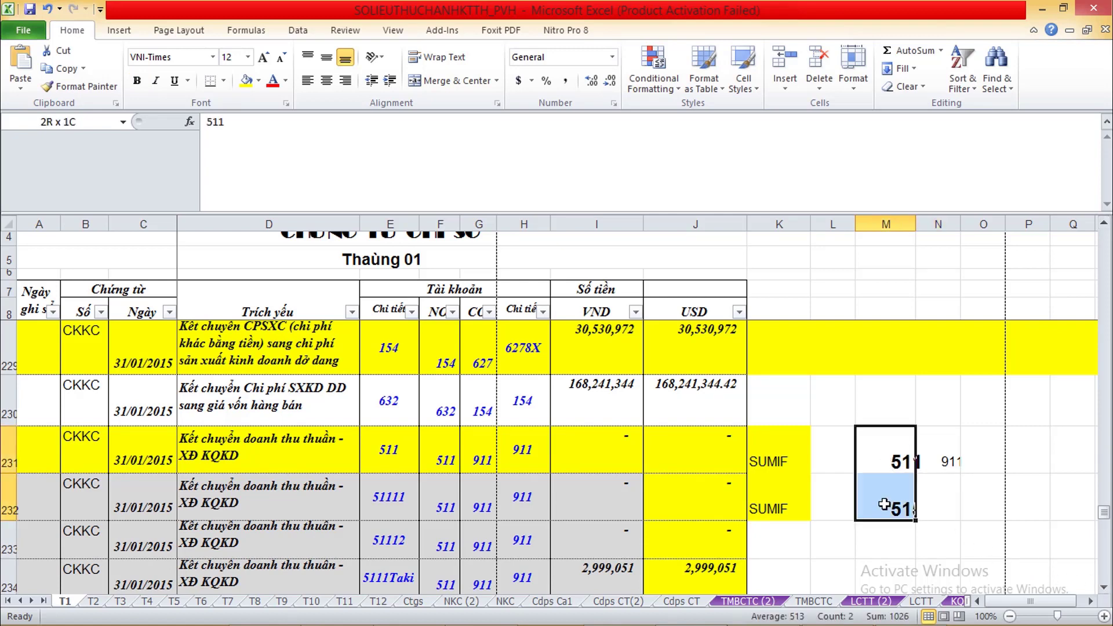
pyautogui.click(328, 80)
# Centre N231:N232 horizontally and vertically, and enter 911 in N232 as the counterpart of 515
pyautogui.click(934, 494)
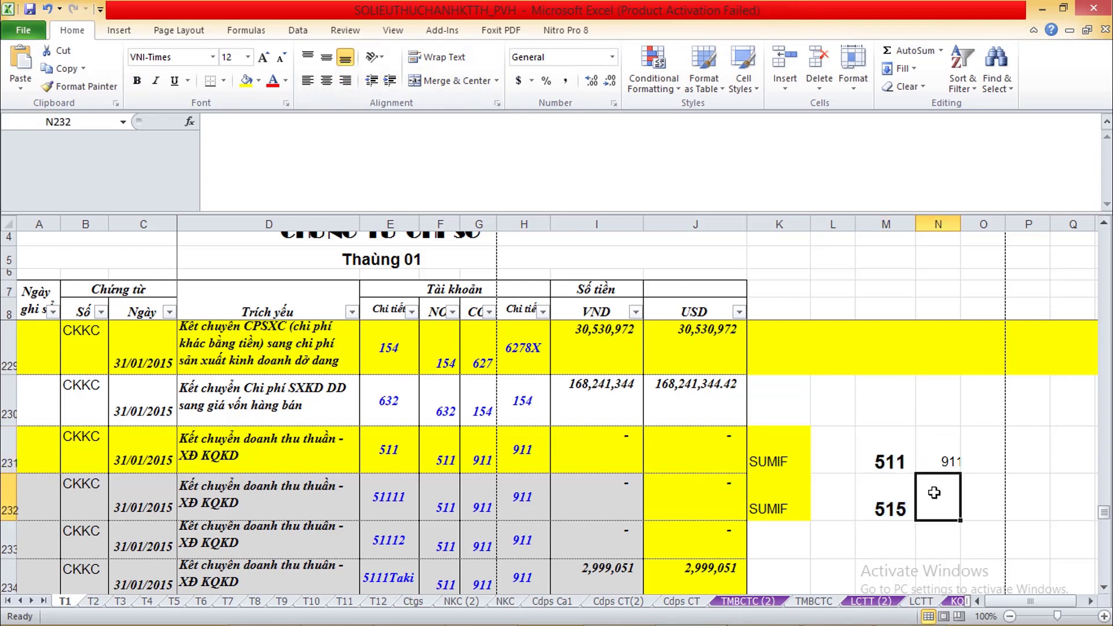
pyautogui.moveTo(947, 432); pyautogui.dragTo(945, 507)
pyautogui.click(326, 81)
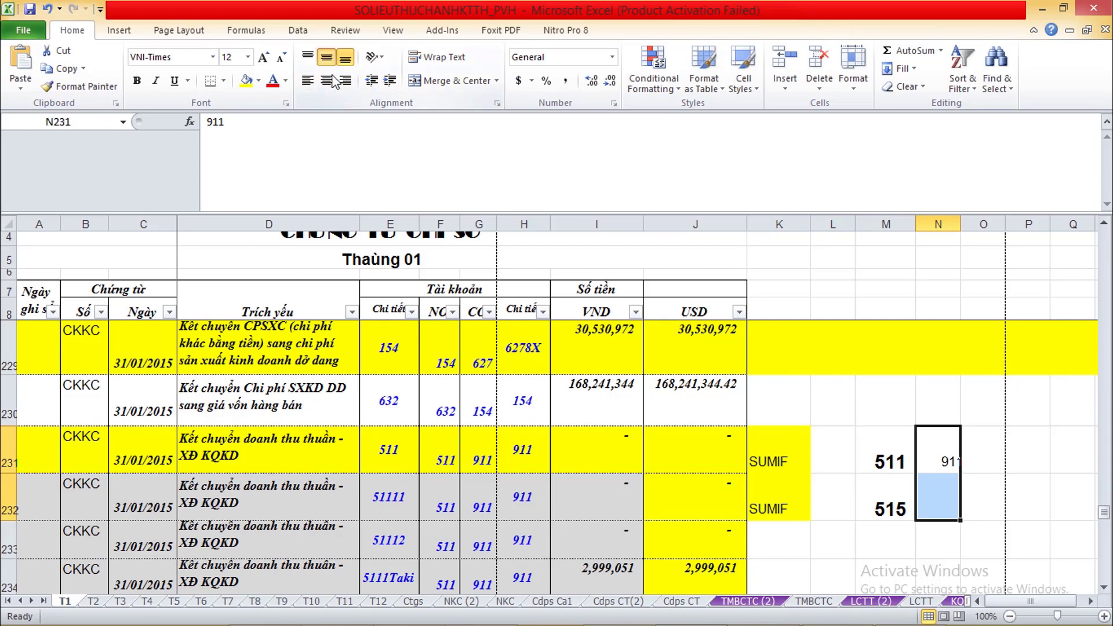
pyautogui.click(326, 57)
pyautogui.click(937, 509)
pyautogui.write('911')
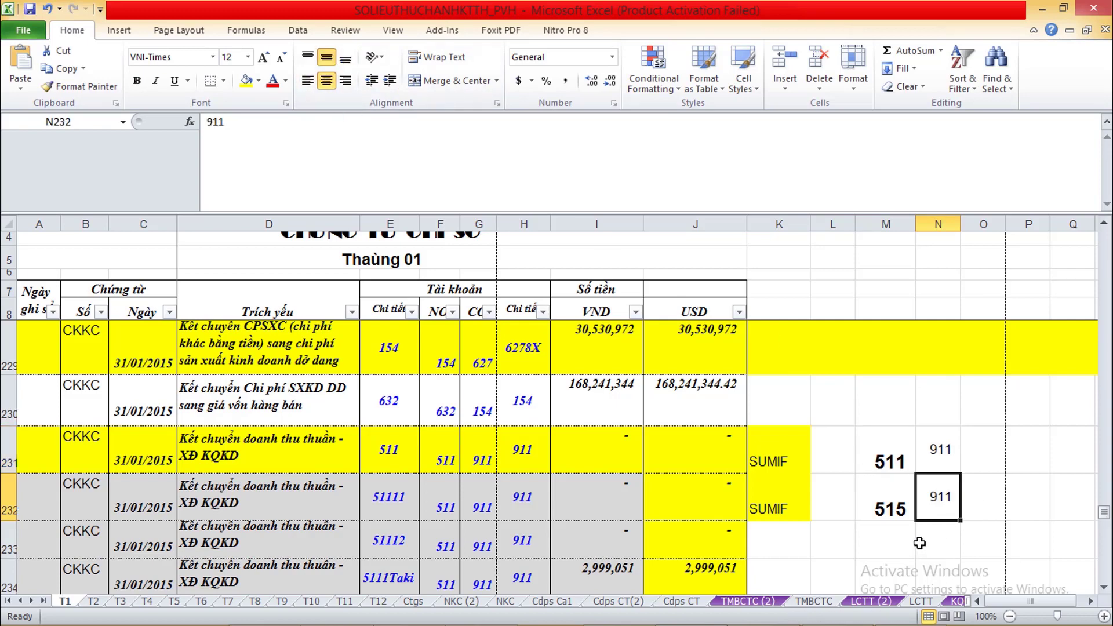
# Enter 711 in M233 and 911 in N233, and centre M233 horizontally and vertically
pyautogui.click(886, 538)
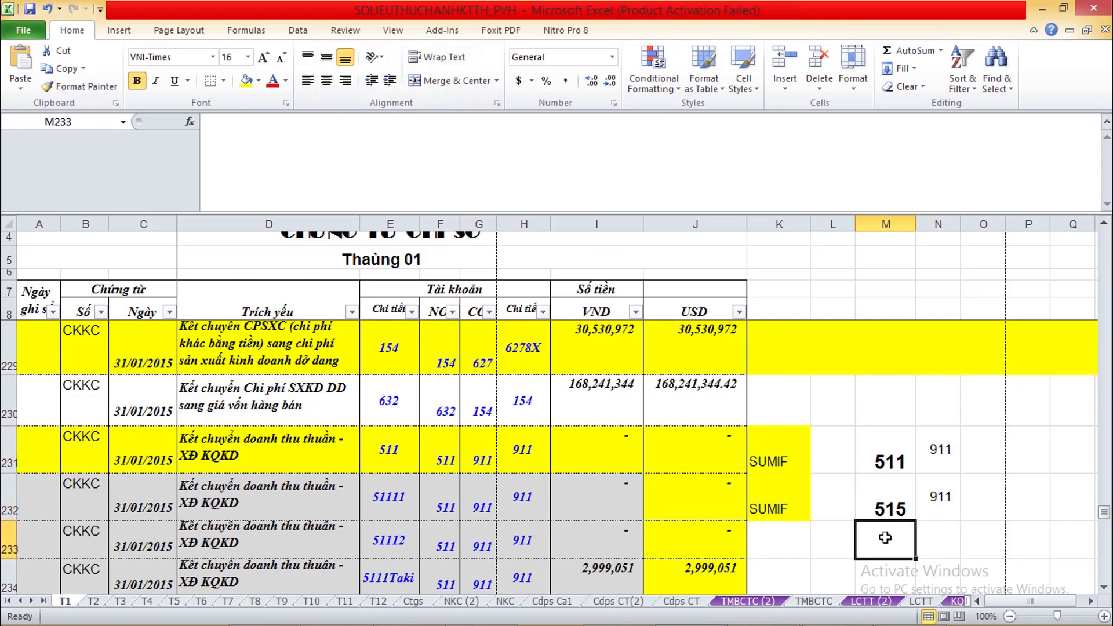
pyautogui.write('711')
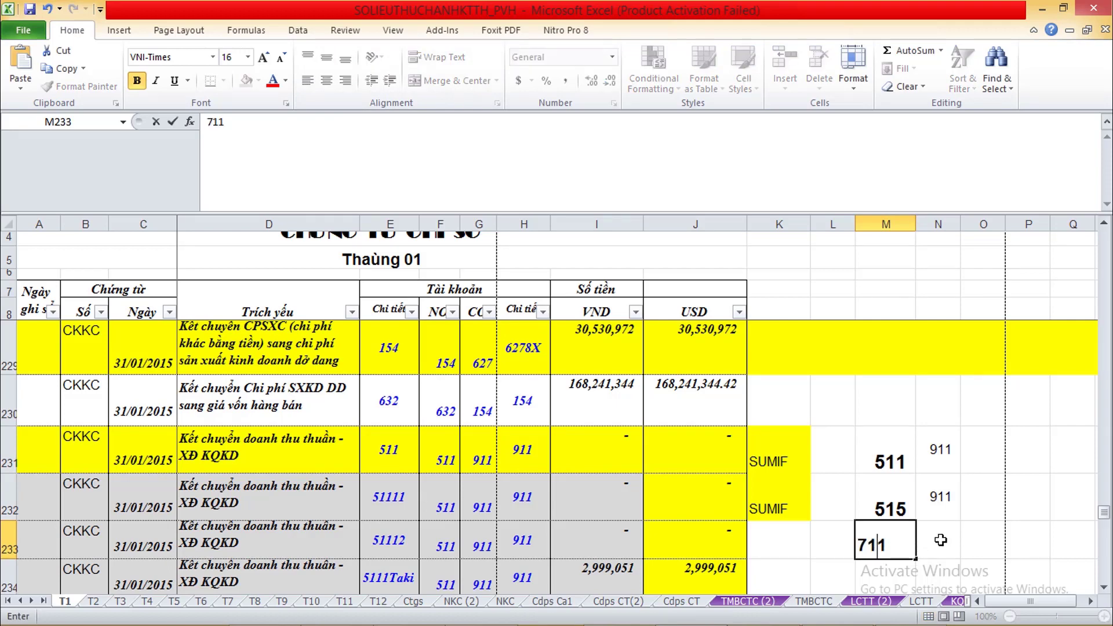
pyautogui.click(941, 541)
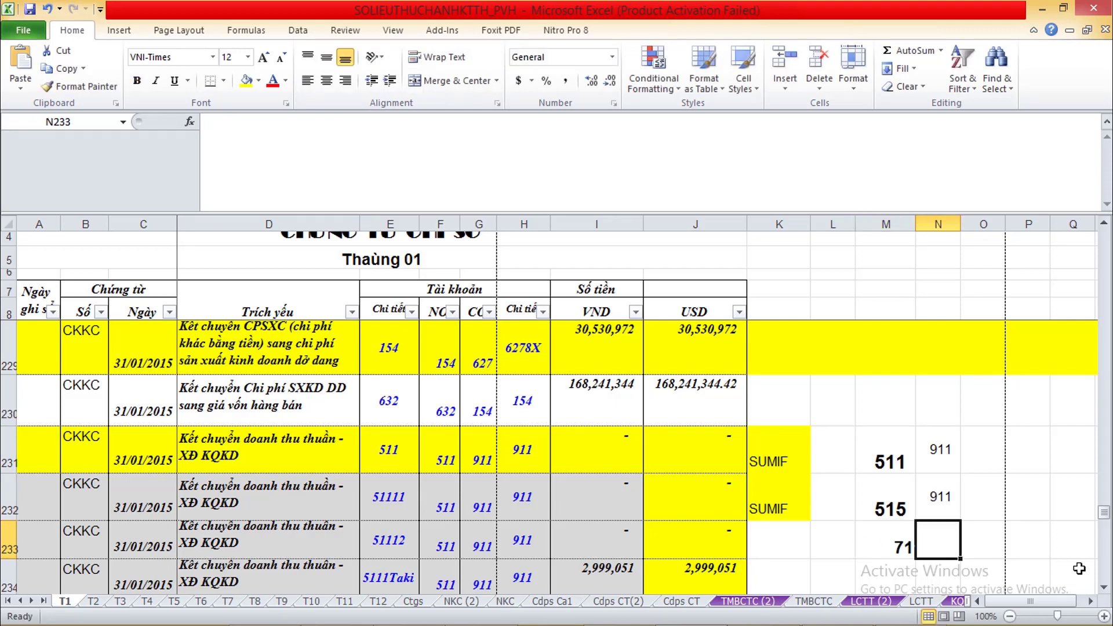
pyautogui.write('911')
pyautogui.click(905, 542)
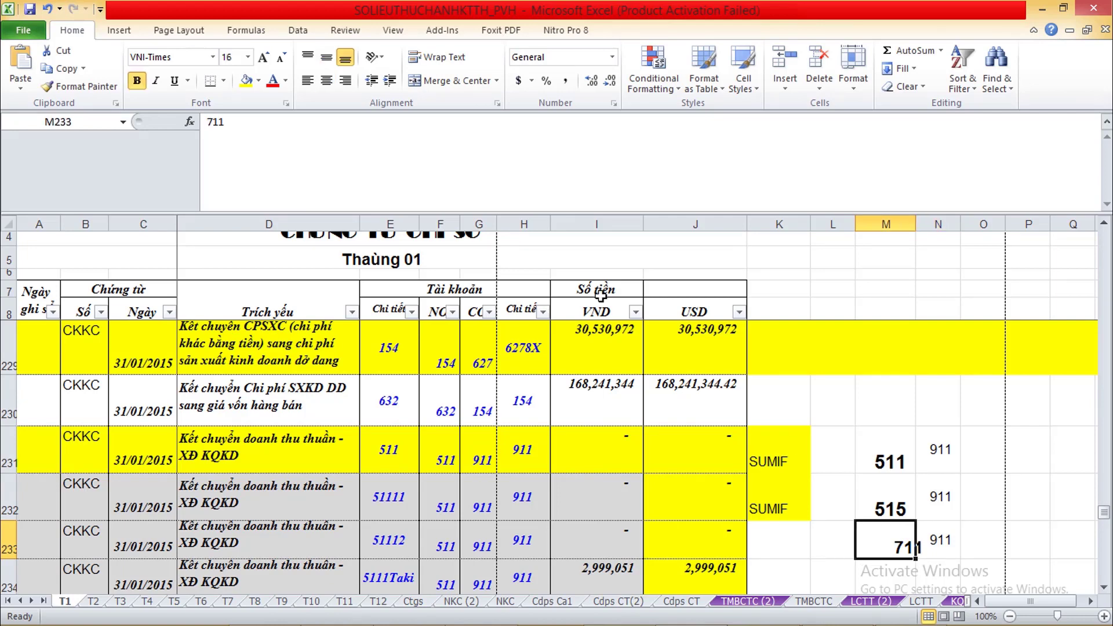
pyautogui.click(327, 57)
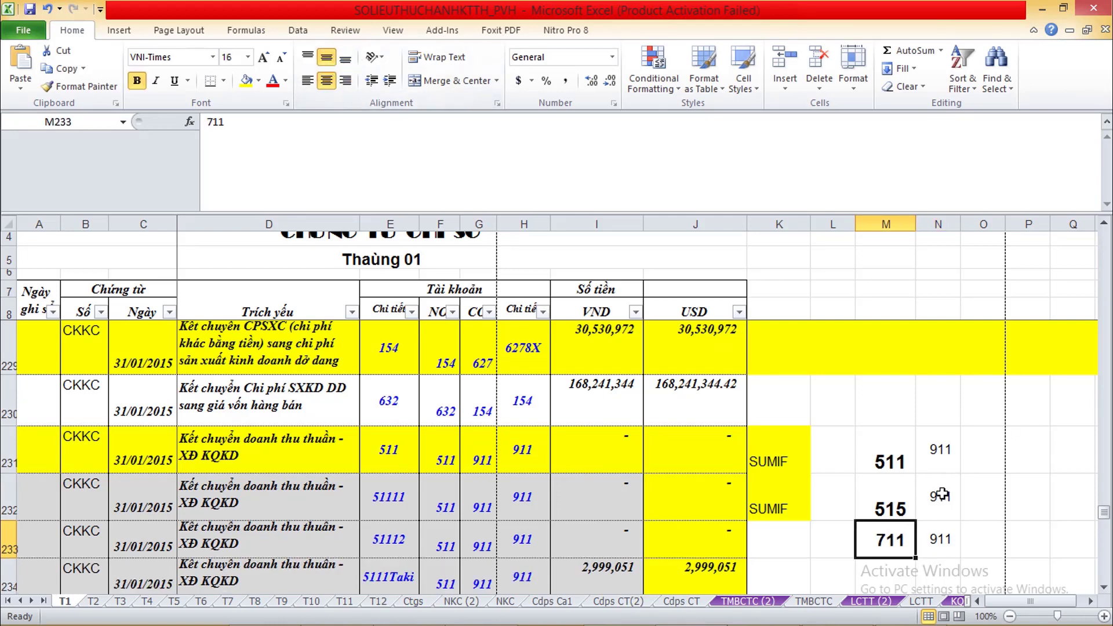
# Review the noted closing pairs in M231:N233, going through accounts 511, 515 and 711 against account 911
pyautogui.click(1105, 587)
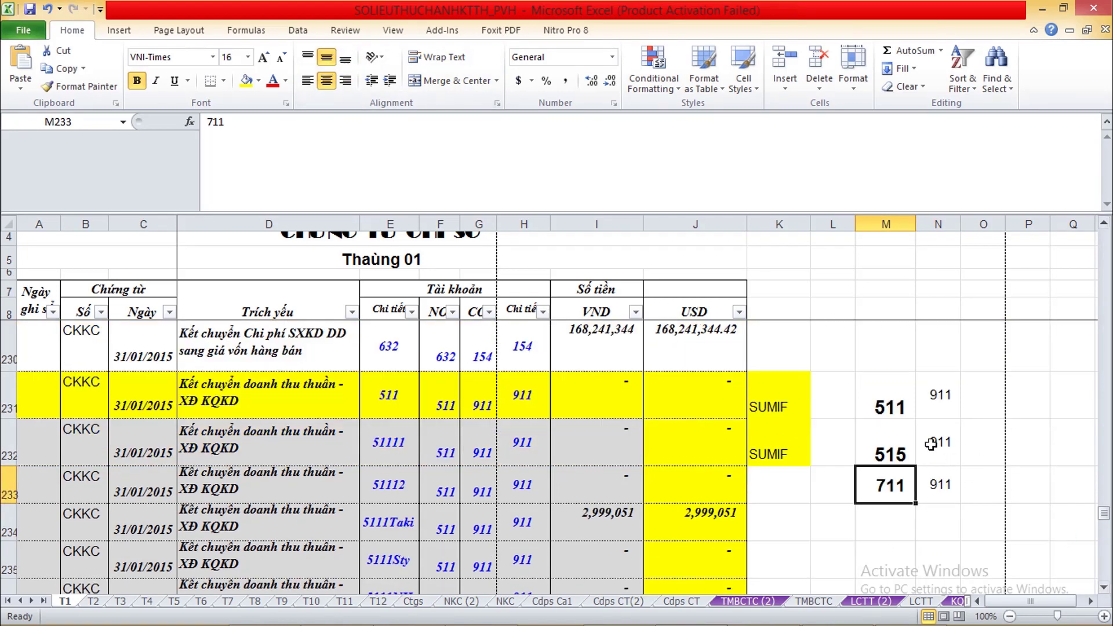
pyautogui.click(882, 405)
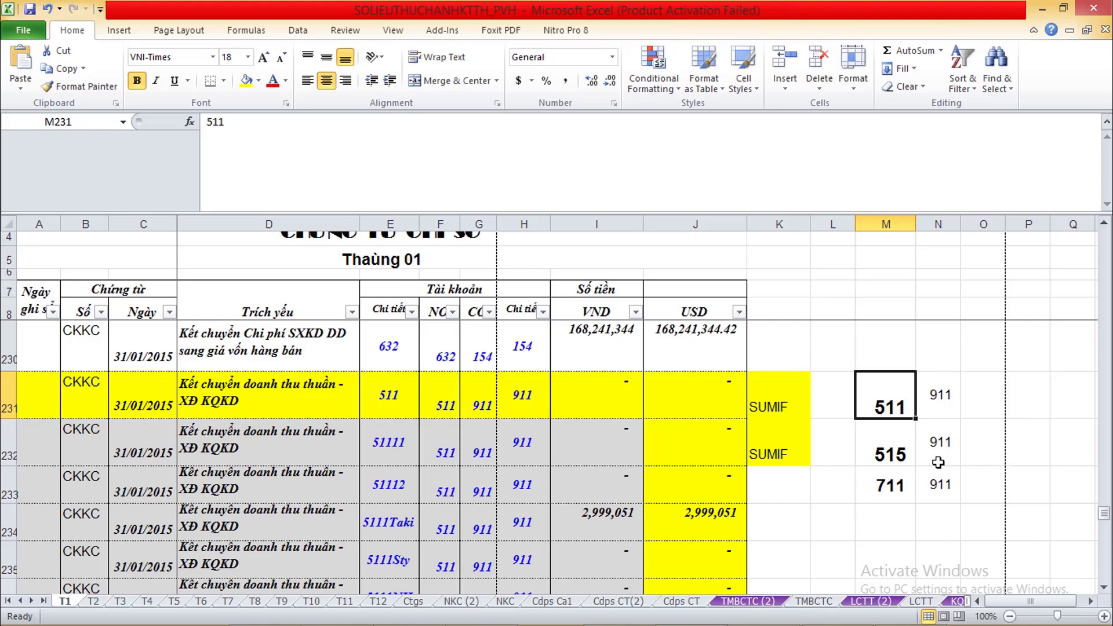
pyautogui.click(884, 447)
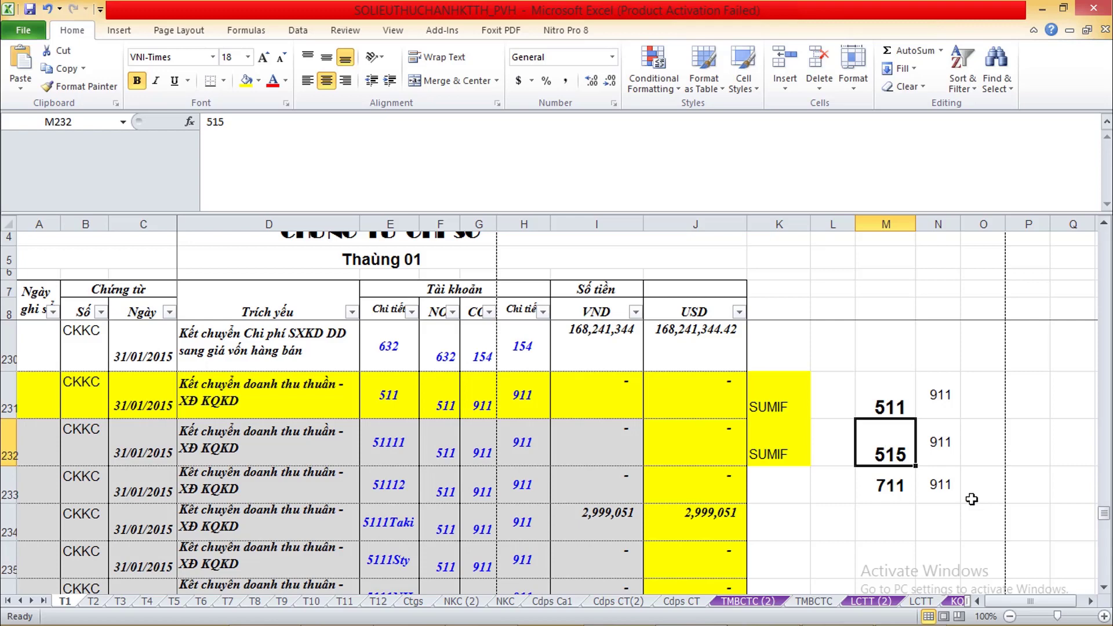
pyautogui.click(870, 495)
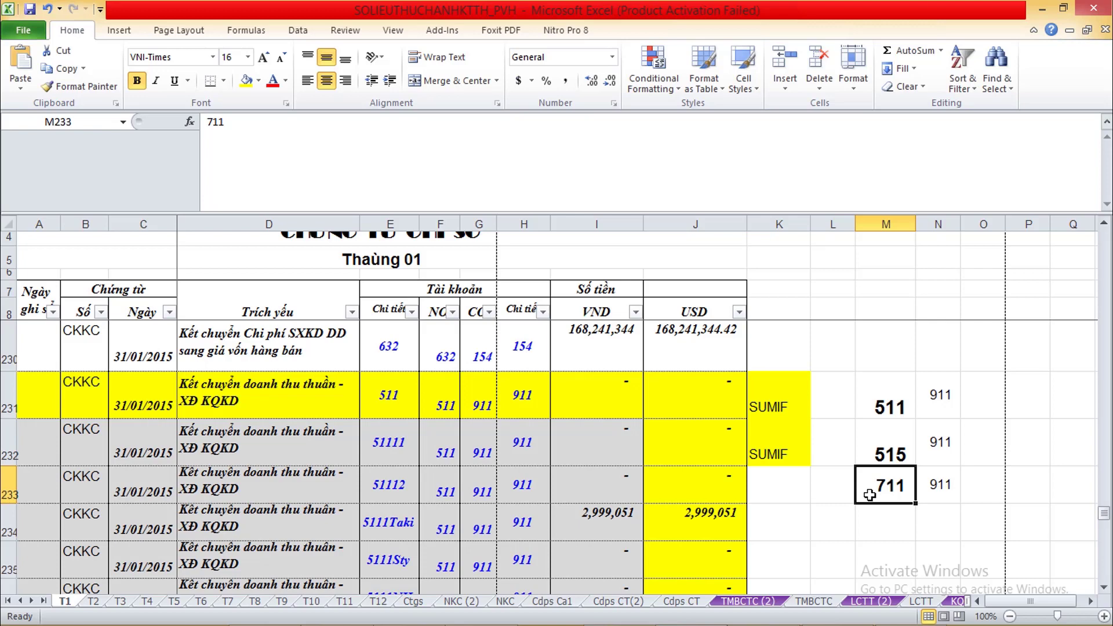
pyautogui.click(951, 448)
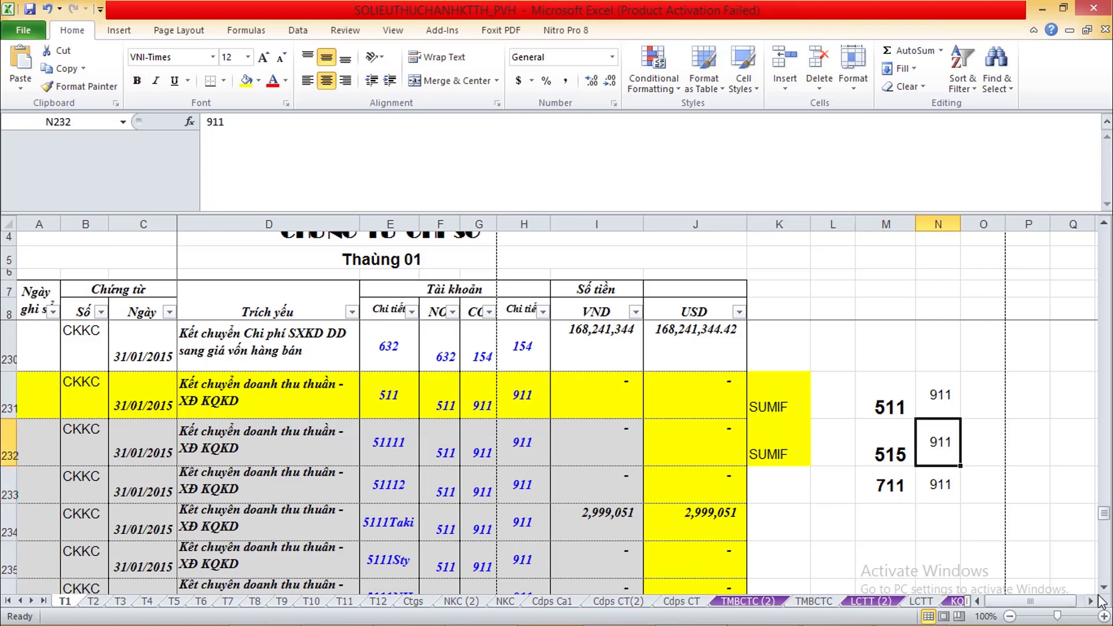
pyautogui.click(875, 413)
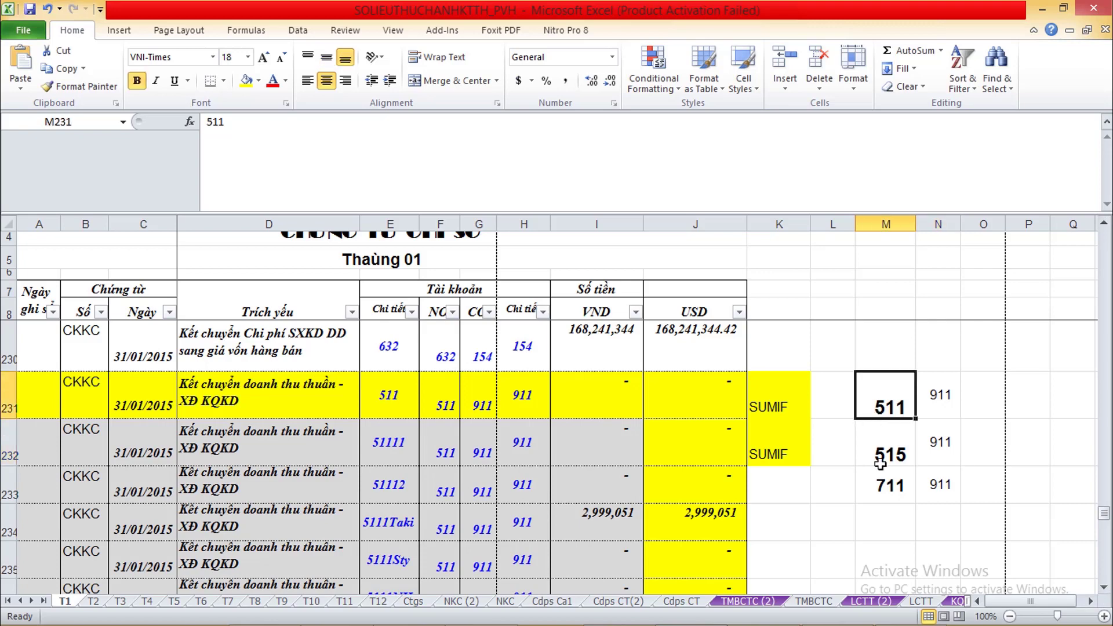
pyautogui.click(865, 519)
pyautogui.moveTo(880, 387); pyautogui.dragTo(888, 489)
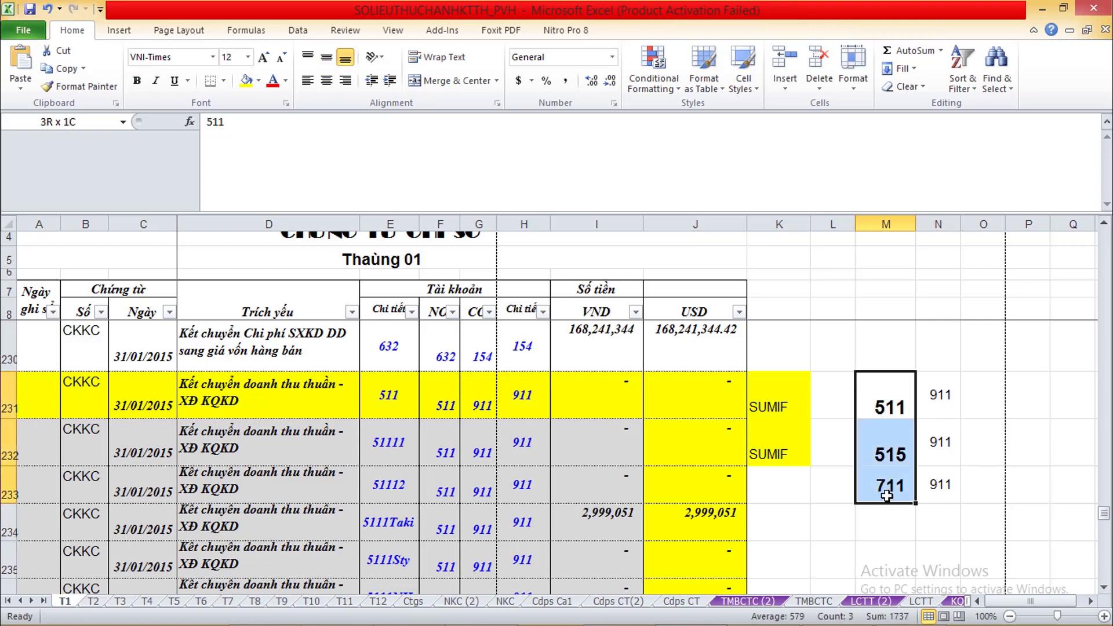
pyautogui.moveTo(951, 391); pyautogui.dragTo(951, 483)
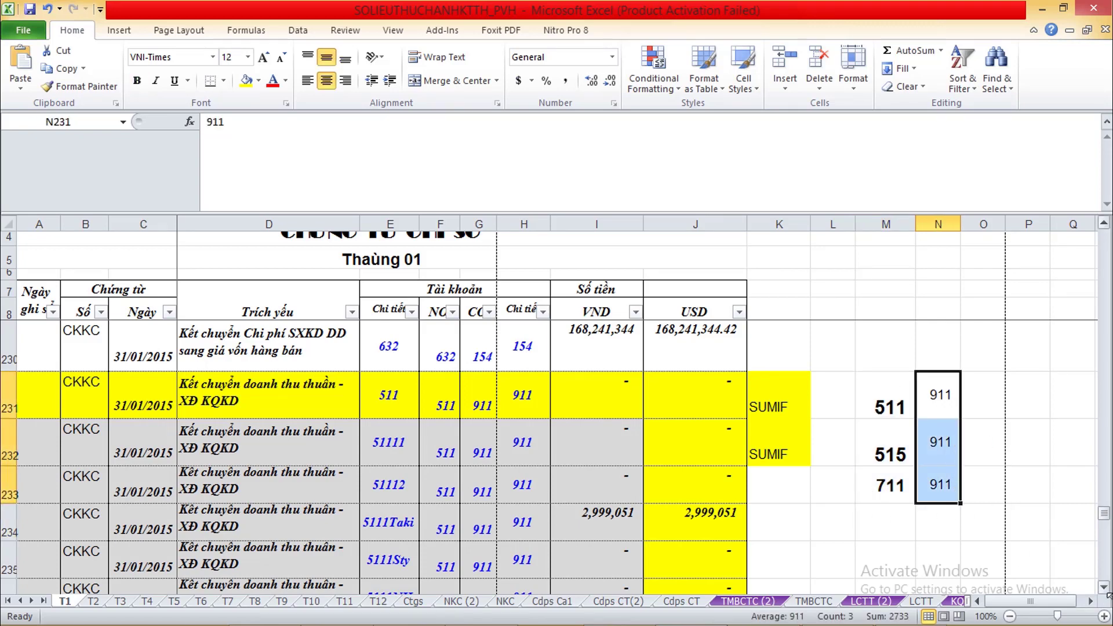
# Fill the account 515 closing entries in A244:J246 with the standard green colour
pyautogui.click(1104, 588)
pyautogui.click(1105, 587)
pyautogui.click(1104, 587)
pyautogui.click(1104, 587)
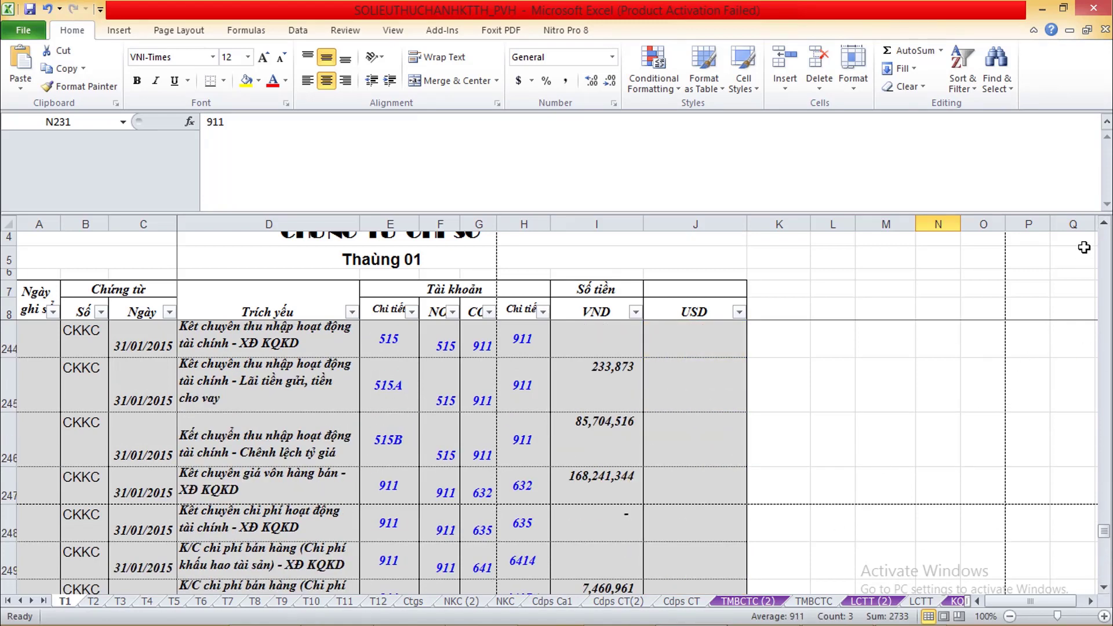
pyautogui.click(1104, 223)
pyautogui.click(1104, 223)
pyautogui.click(1104, 222)
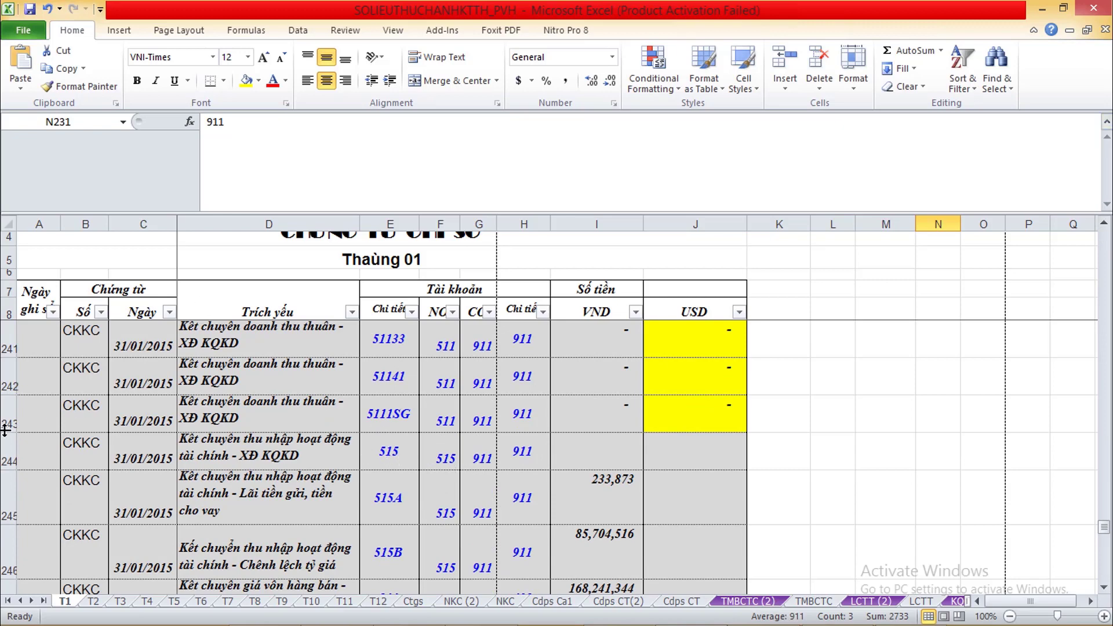
pyautogui.click(9, 459)
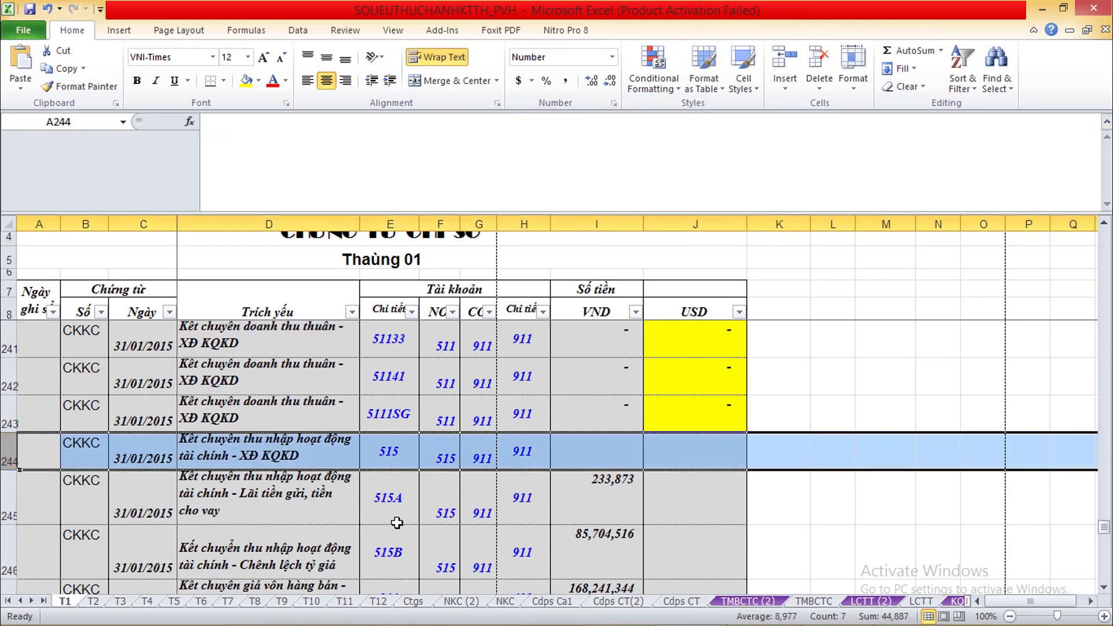
pyautogui.keyDown('shift'); pyautogui.click(720, 553); pyautogui.keyUp('shift')
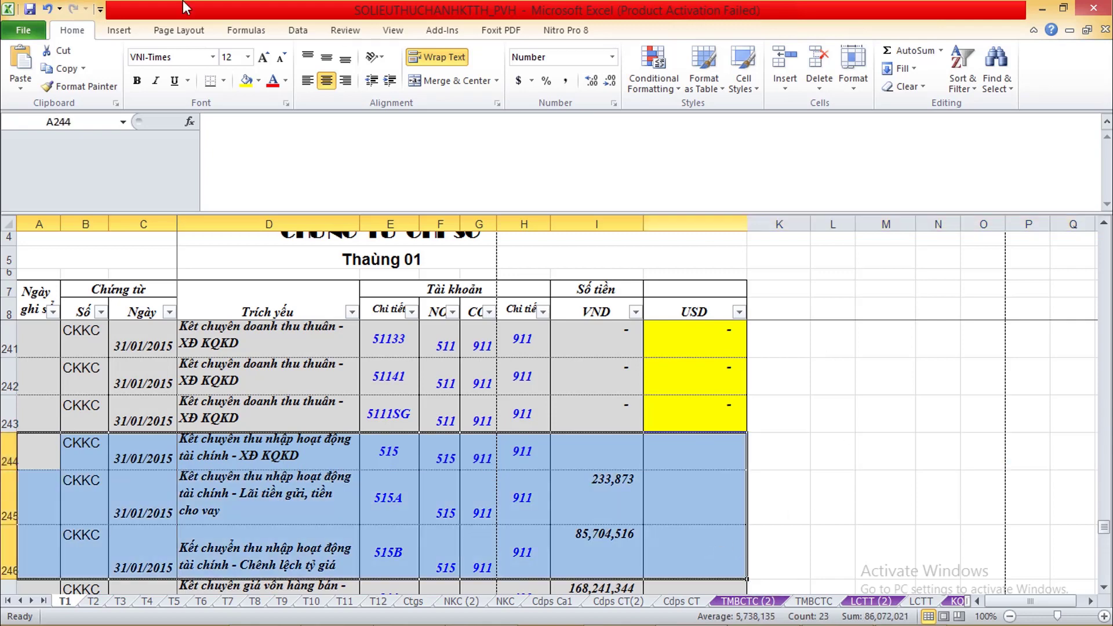
pyautogui.click(259, 81)
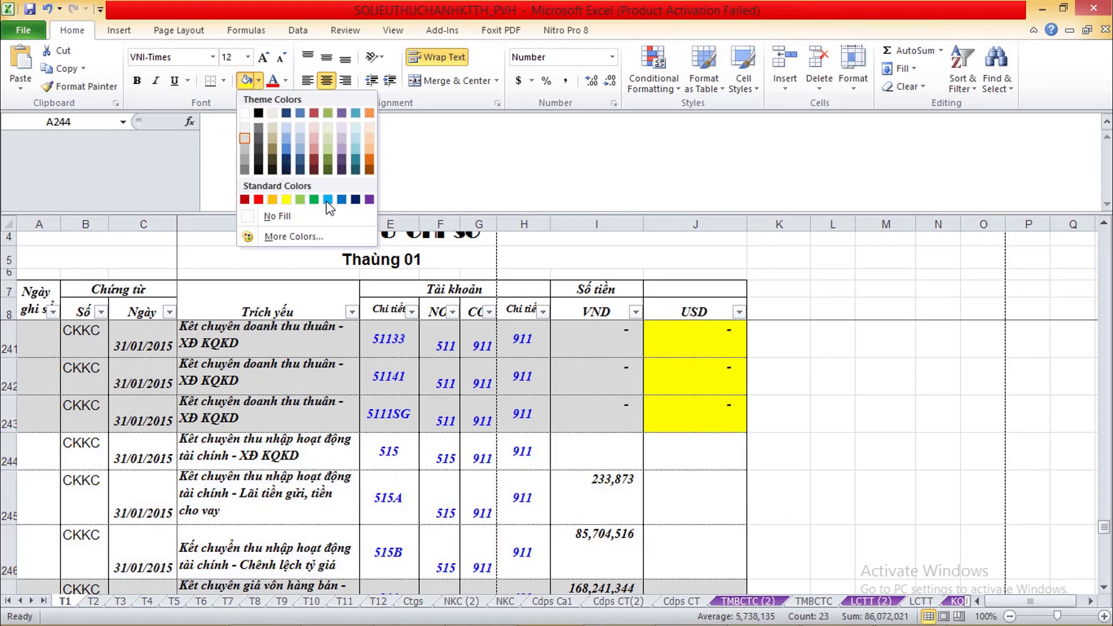
pyautogui.click(314, 200)
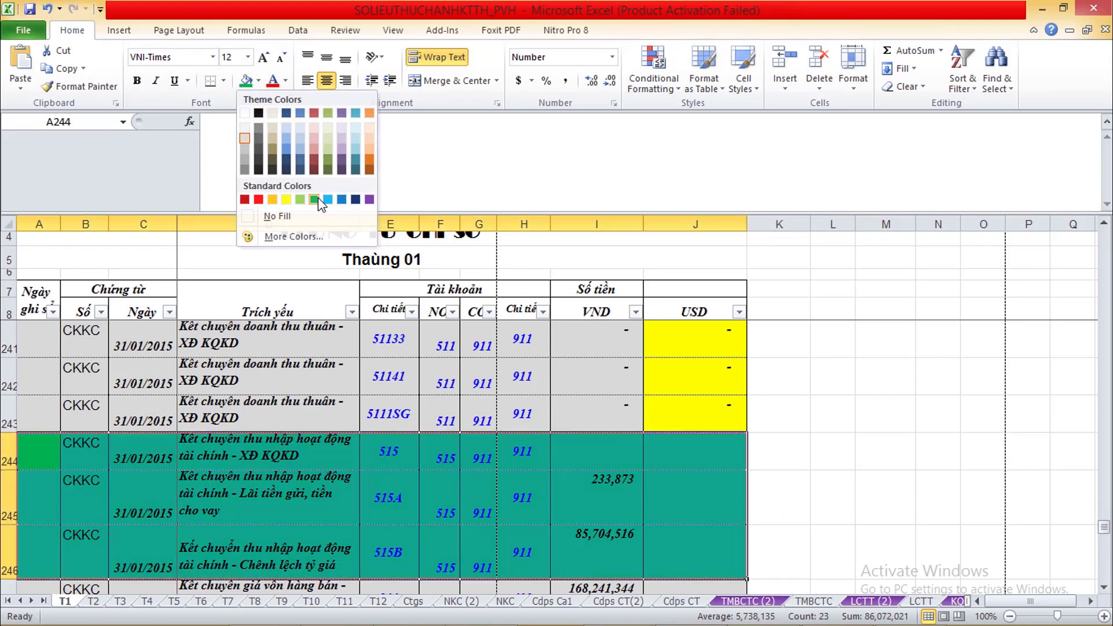
# Examine the existing VND formula for account 515A in I245
pyautogui.click(723, 461)
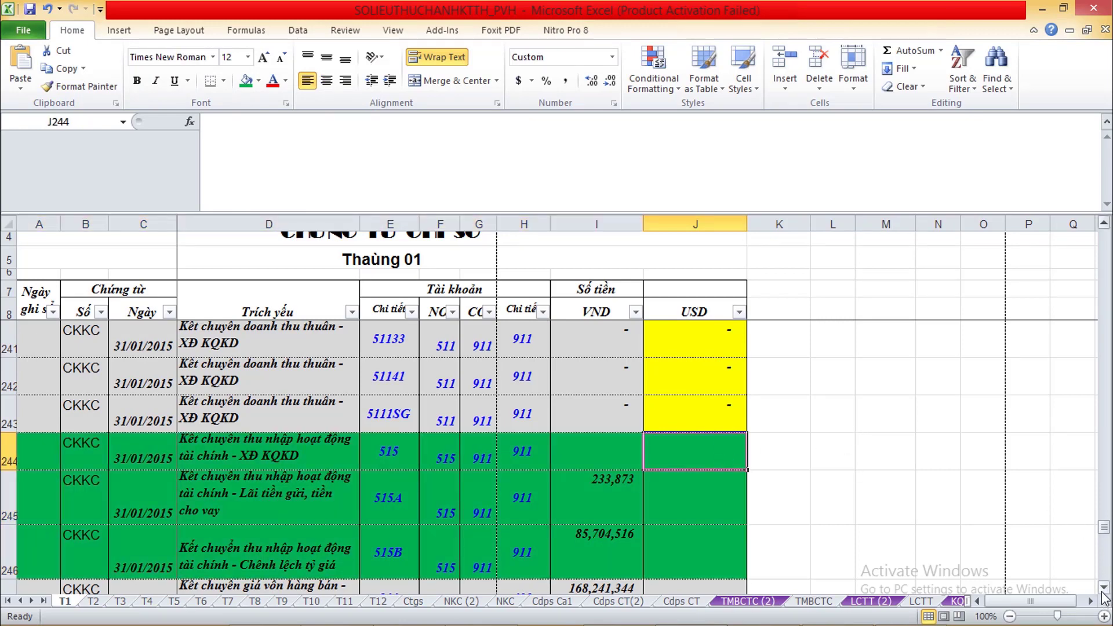
pyautogui.click(1103, 592)
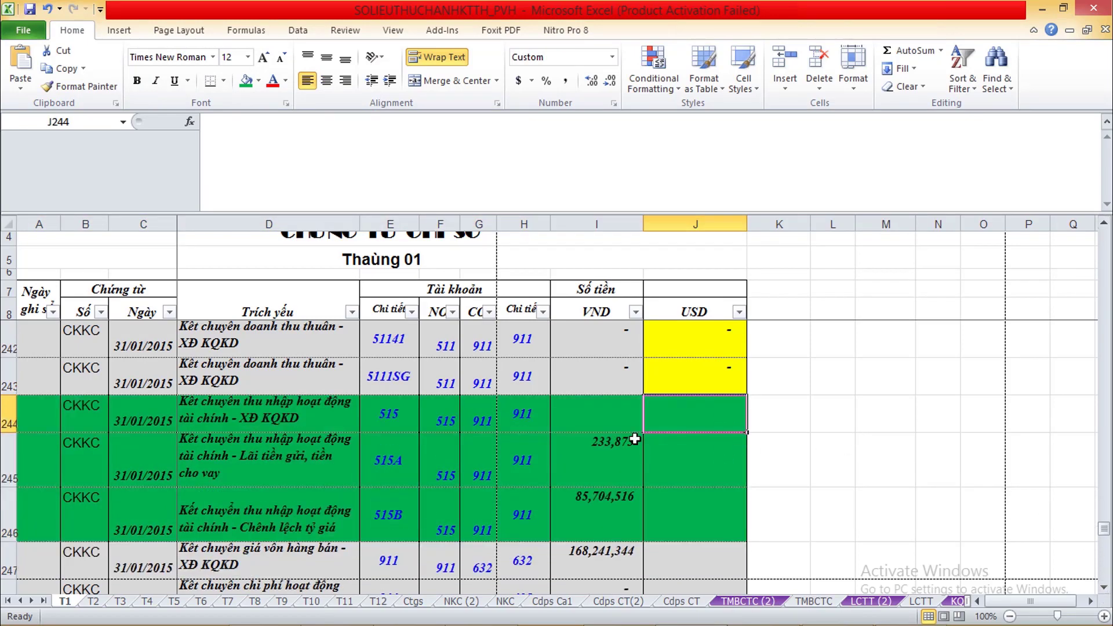
pyautogui.click(616, 460)
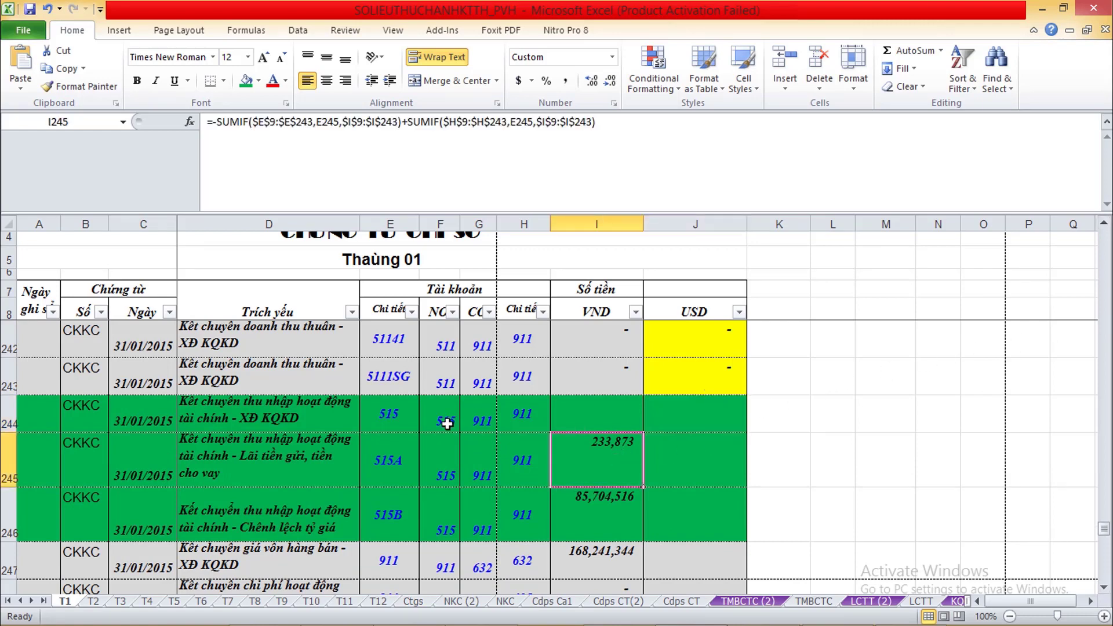
# Compare the debit and credit accounts of the 511 and 515 closing entries in rows 243 to 245, and examine J243's SUMIF formula
pyautogui.click(436, 388)
pyautogui.click(533, 427)
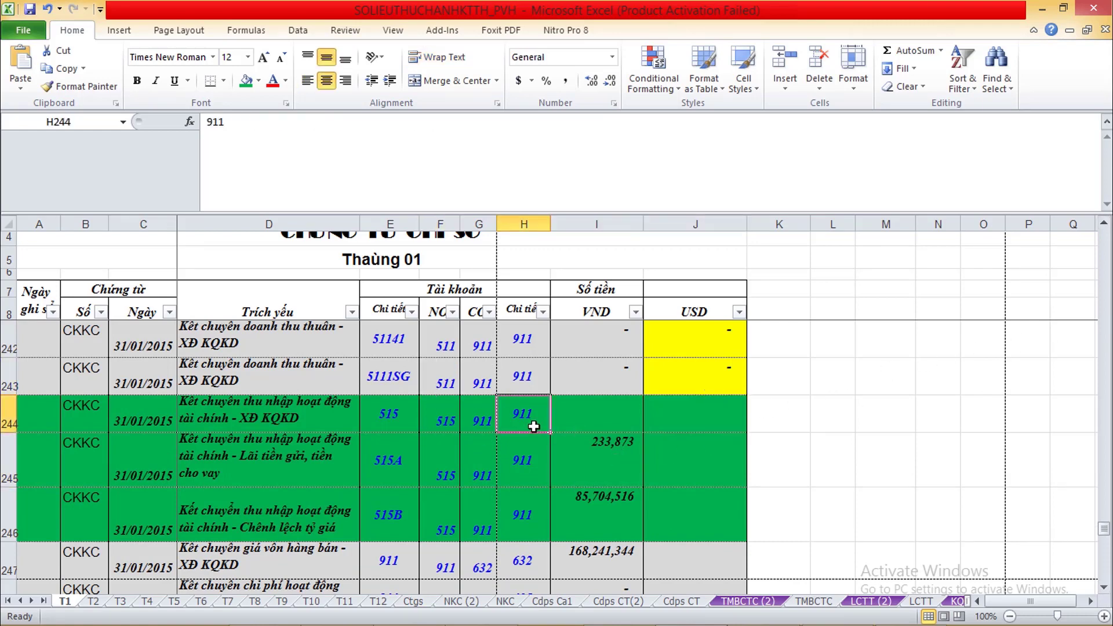
pyautogui.click(436, 420)
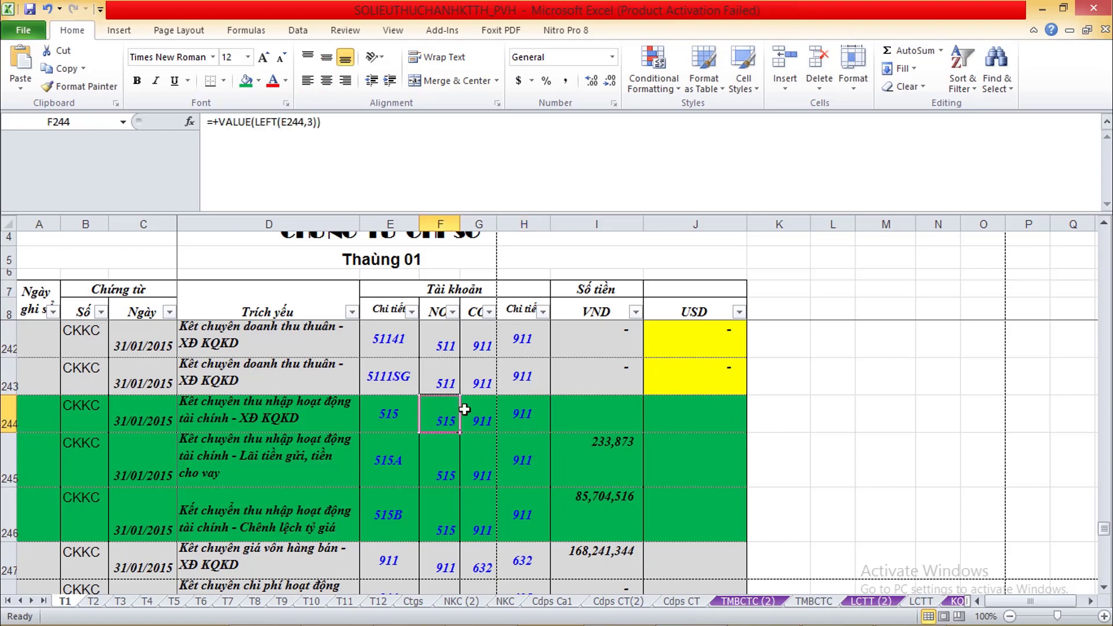
pyautogui.click(446, 379)
pyautogui.click(479, 386)
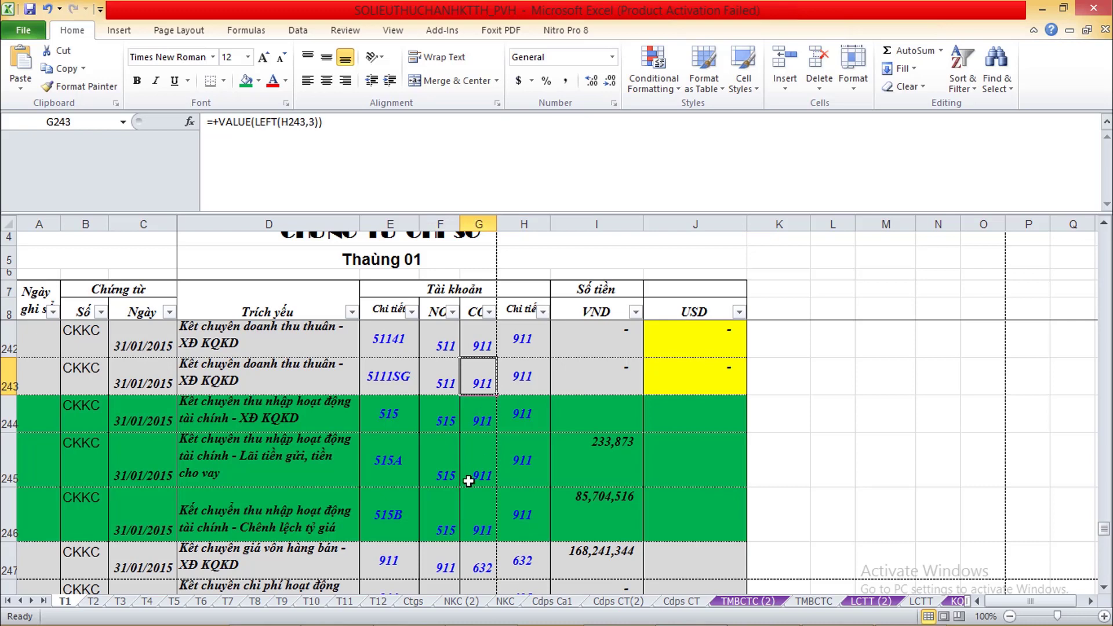
pyautogui.click(437, 420)
pyautogui.click(442, 478)
pyautogui.click(486, 436)
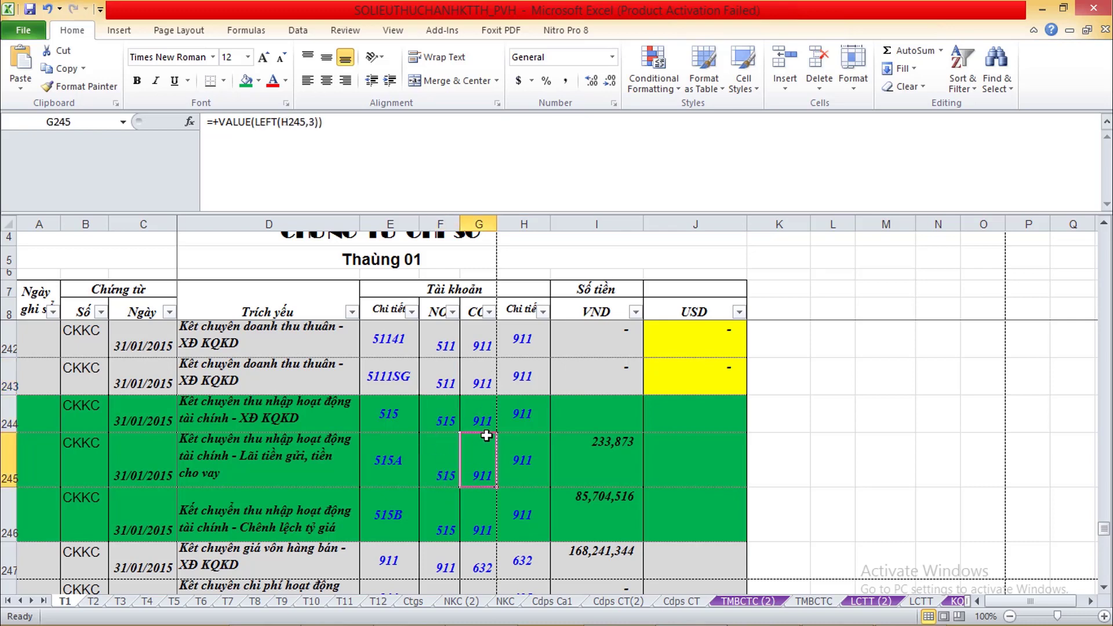
pyautogui.click(735, 441)
pyautogui.click(715, 380)
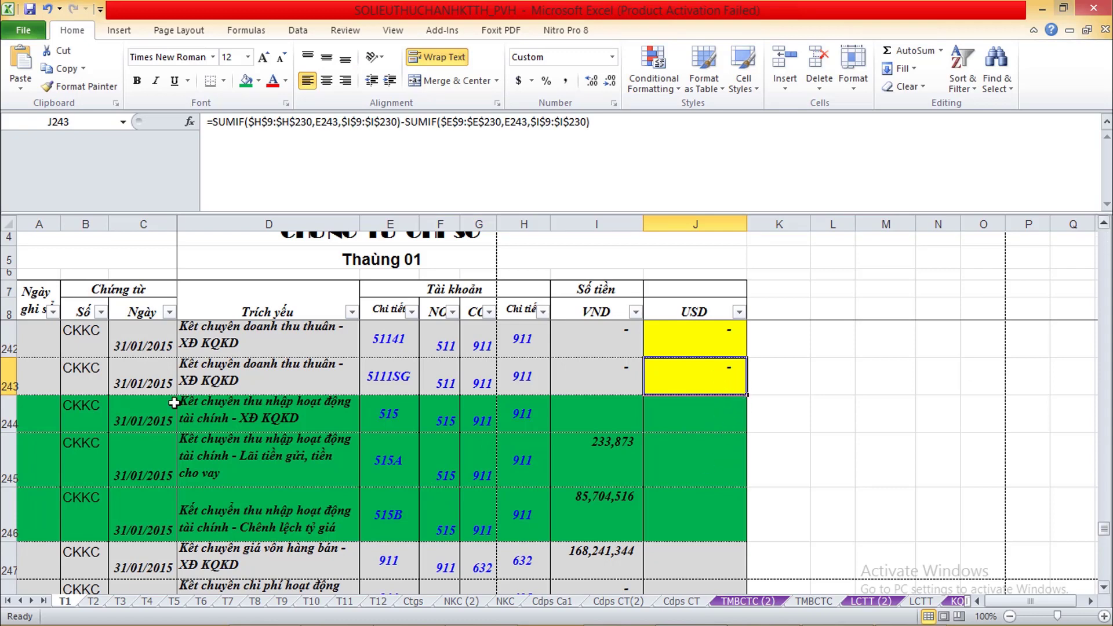
# Review the entries preceding the account 515 closing row, including the exchange-rate difference entries in D199:I200 and the blank rows up to row 194
pyautogui.click(9, 414)
pyautogui.click(1104, 227)
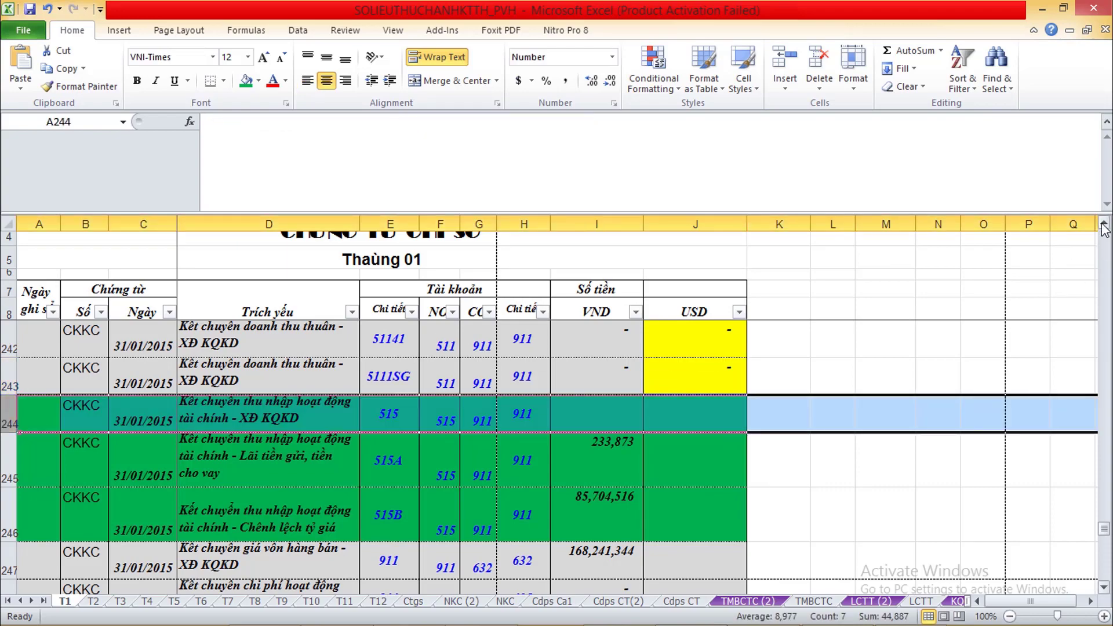
pyautogui.click(1104, 226)
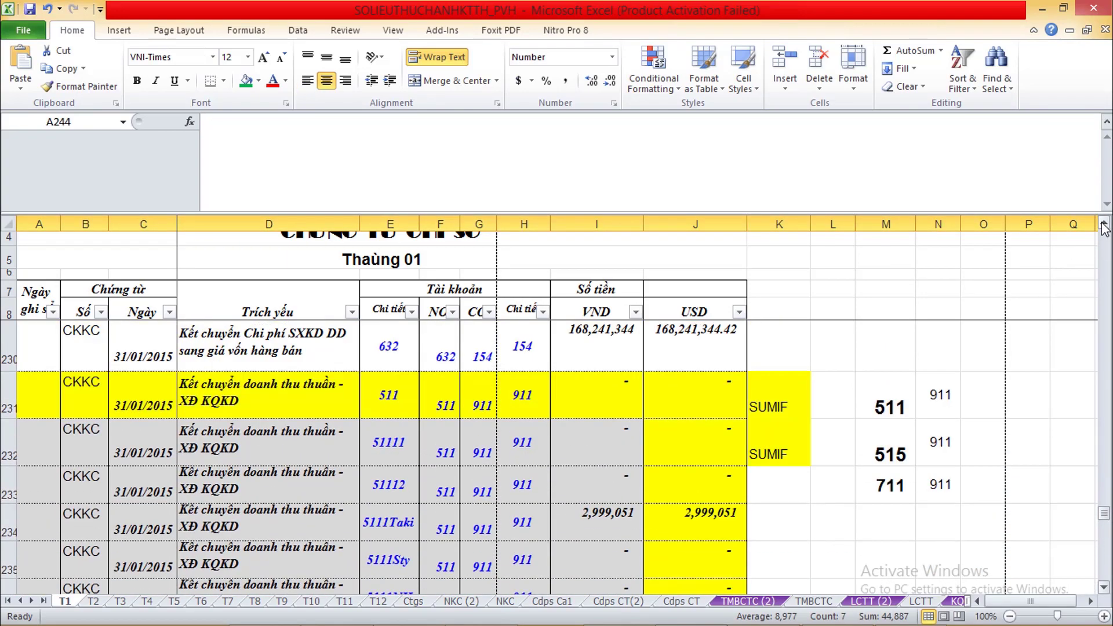
pyautogui.click(1104, 226)
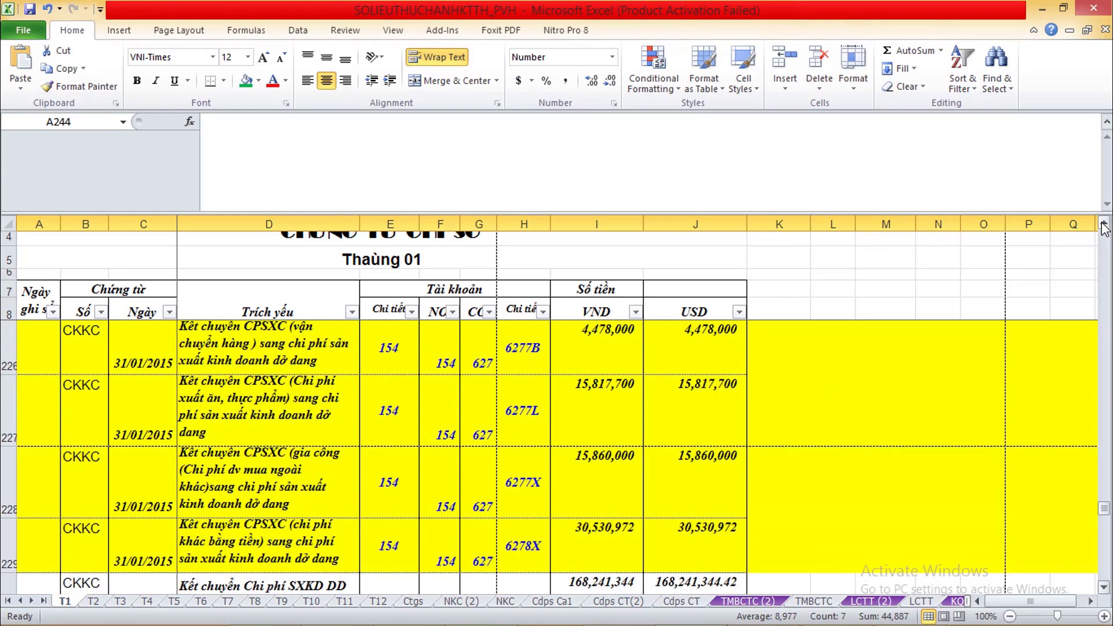
pyautogui.click(1105, 226)
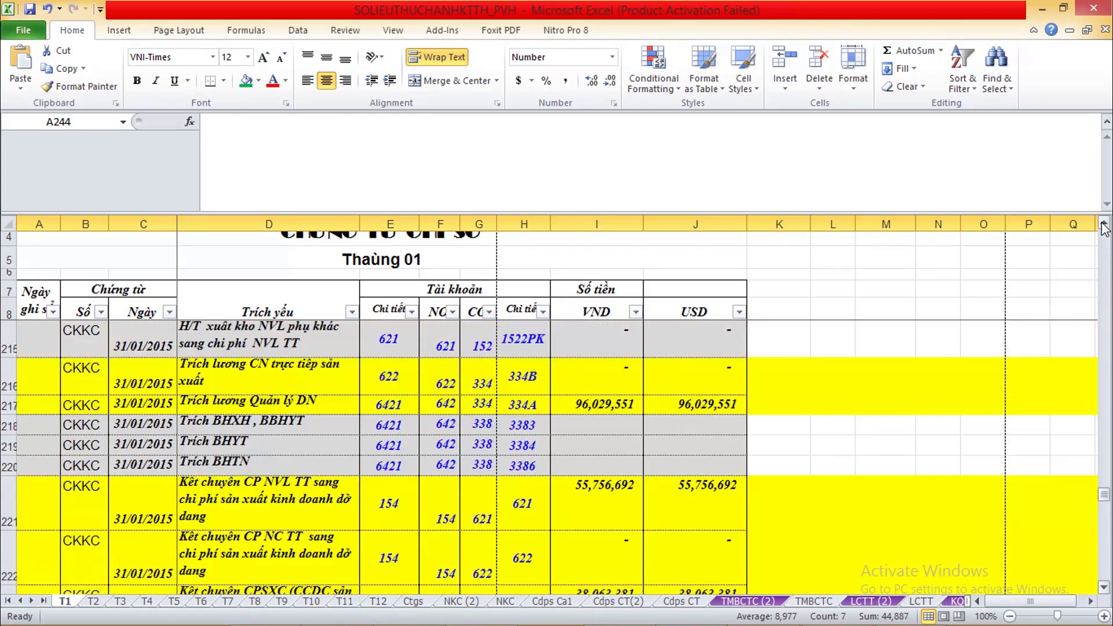
pyautogui.click(1104, 226)
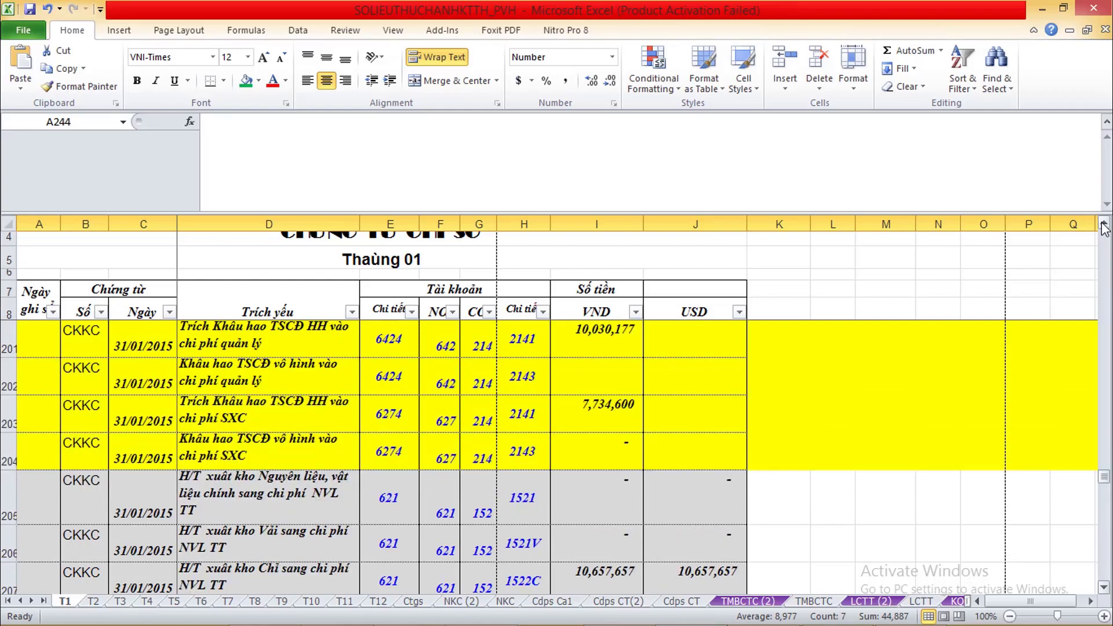
pyautogui.click(1104, 226)
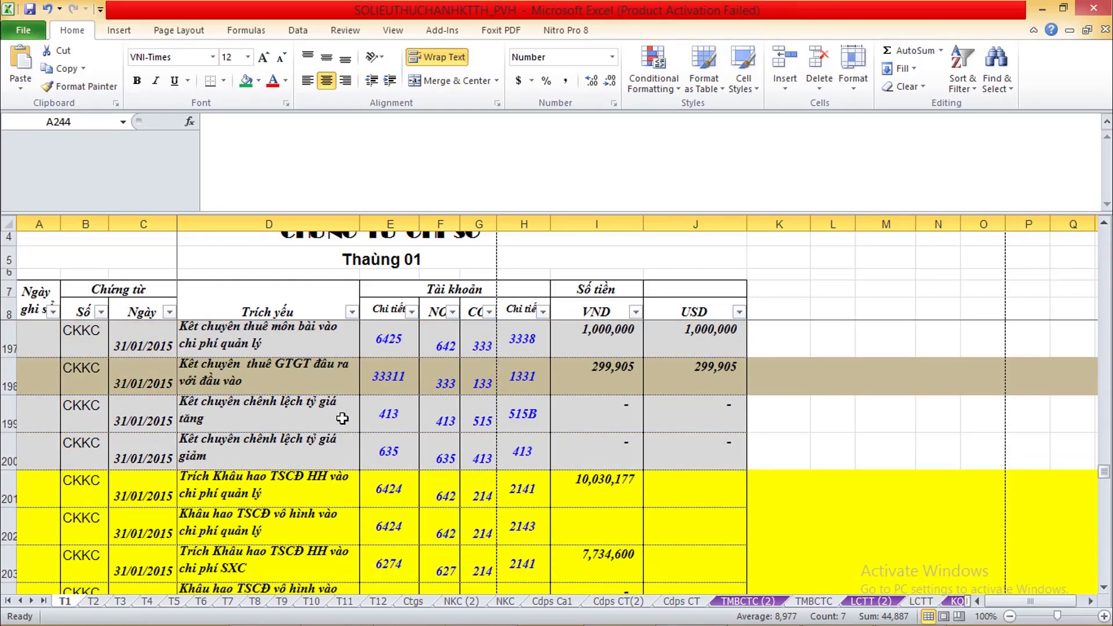
pyautogui.moveTo(343, 419); pyautogui.dragTo(624, 450)
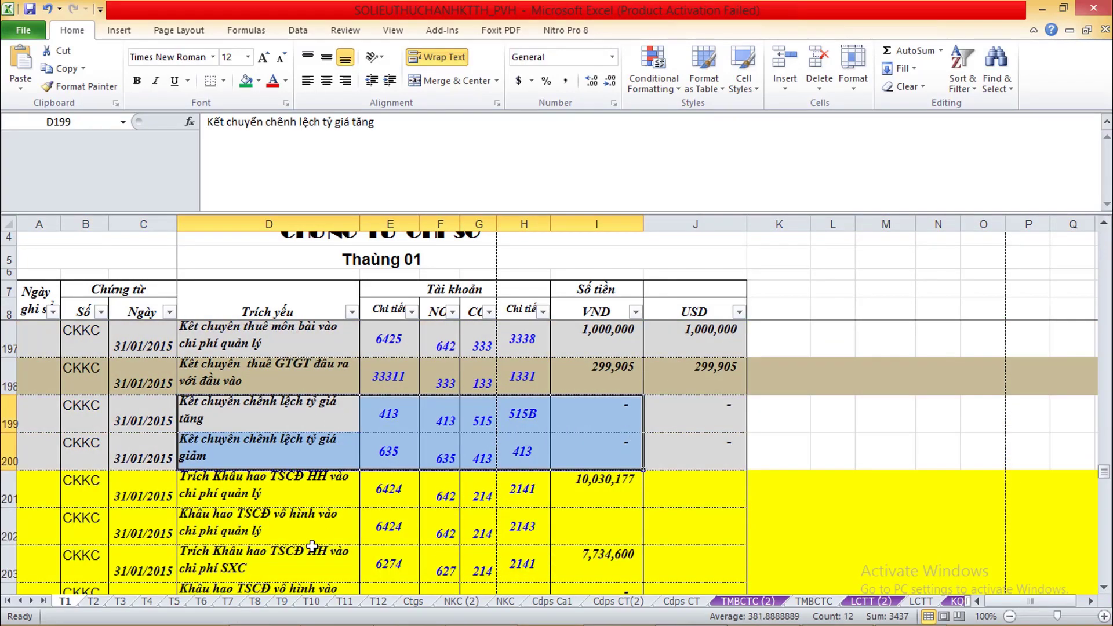
pyautogui.moveTo(1105, 477); pyautogui.dragTo(1106, 463)
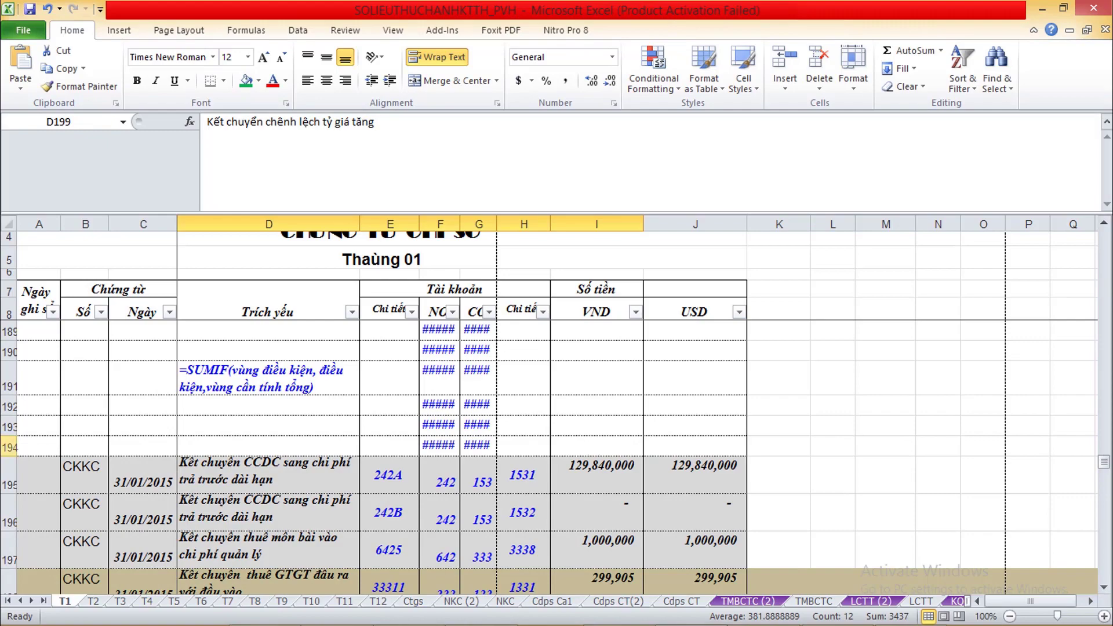
pyautogui.moveTo(5, 446); pyautogui.dragTo(33, 313)
pyautogui.moveTo(1108, 461); pyautogui.dragTo(1107, 513)
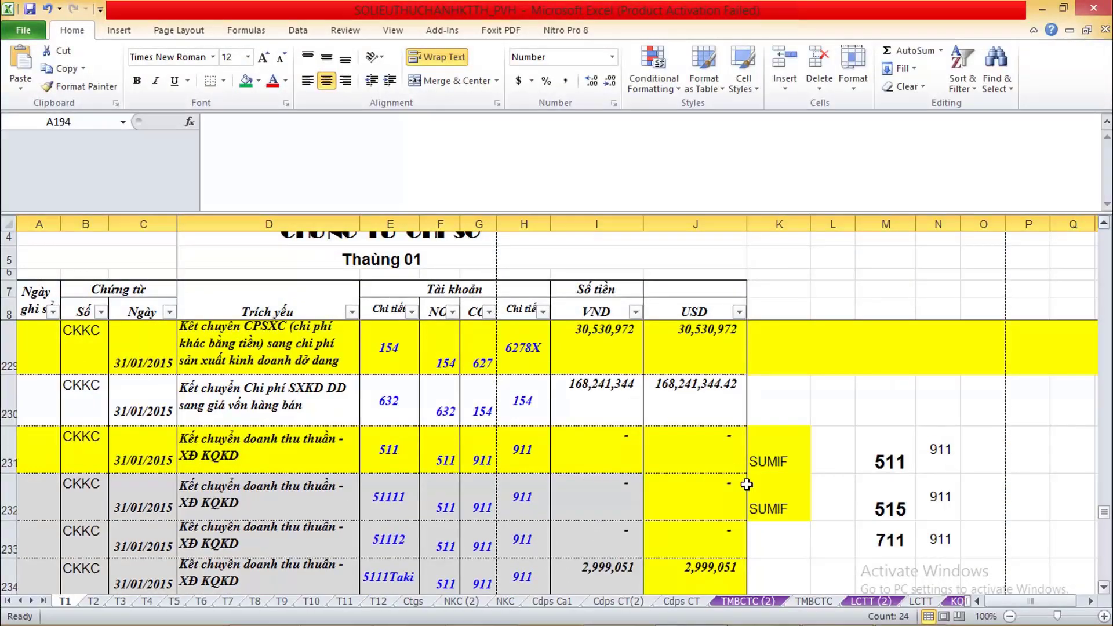
# Examine the account 511 formula in J231 against row 230, the last row of its SUMIF ranges
pyautogui.click(389, 458)
pyautogui.click(702, 465)
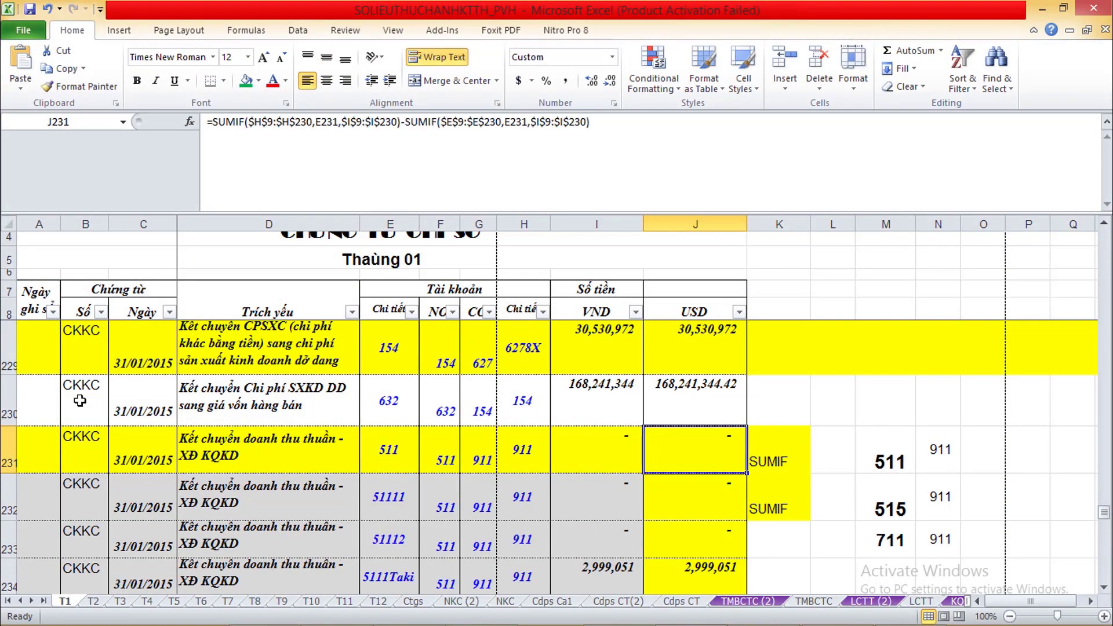
pyautogui.click(3, 413)
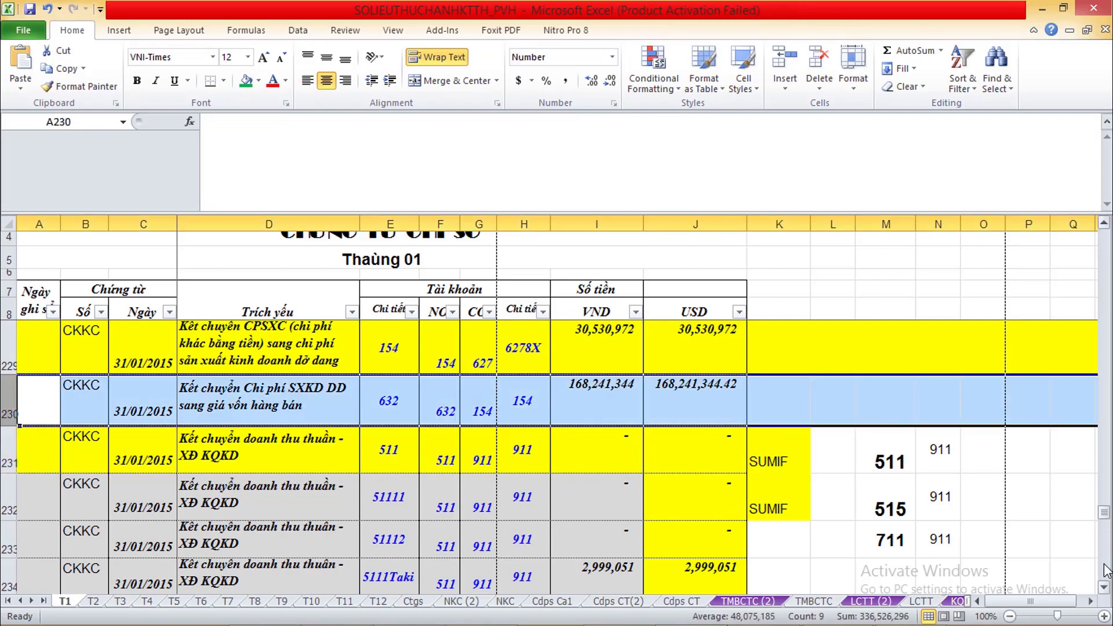
# Extend the SUMIF difference formula from J243 down through J246 for the account 515 closing entries, and check it in J245
pyautogui.click(1104, 587)
pyautogui.click(1105, 588)
pyautogui.scroll(-10, 1105, 588)
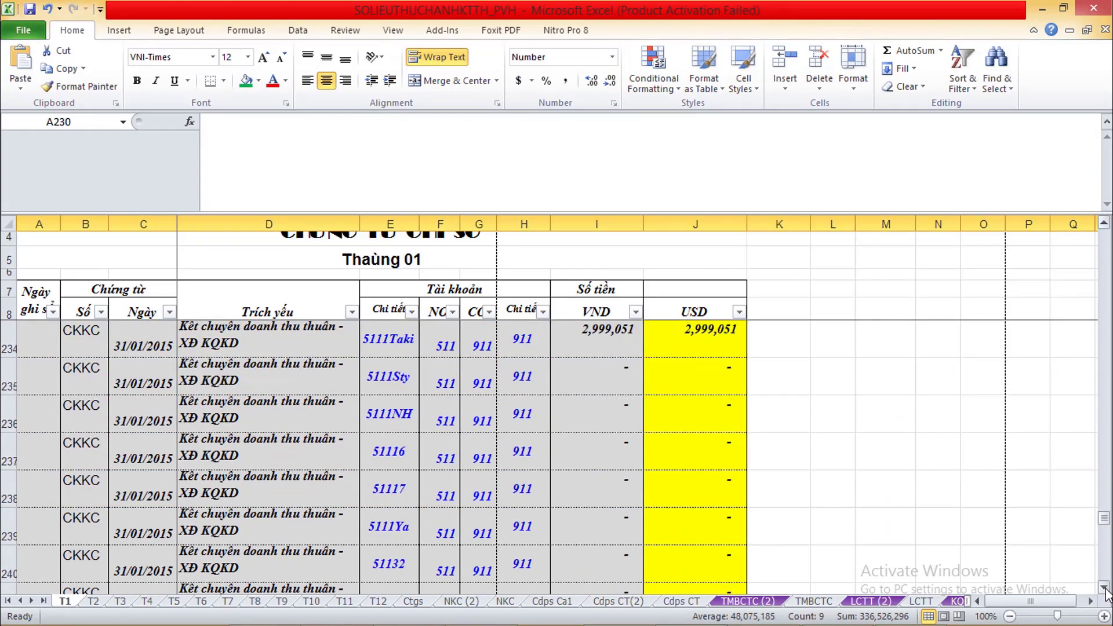
pyautogui.click(389, 390)
pyautogui.click(597, 380)
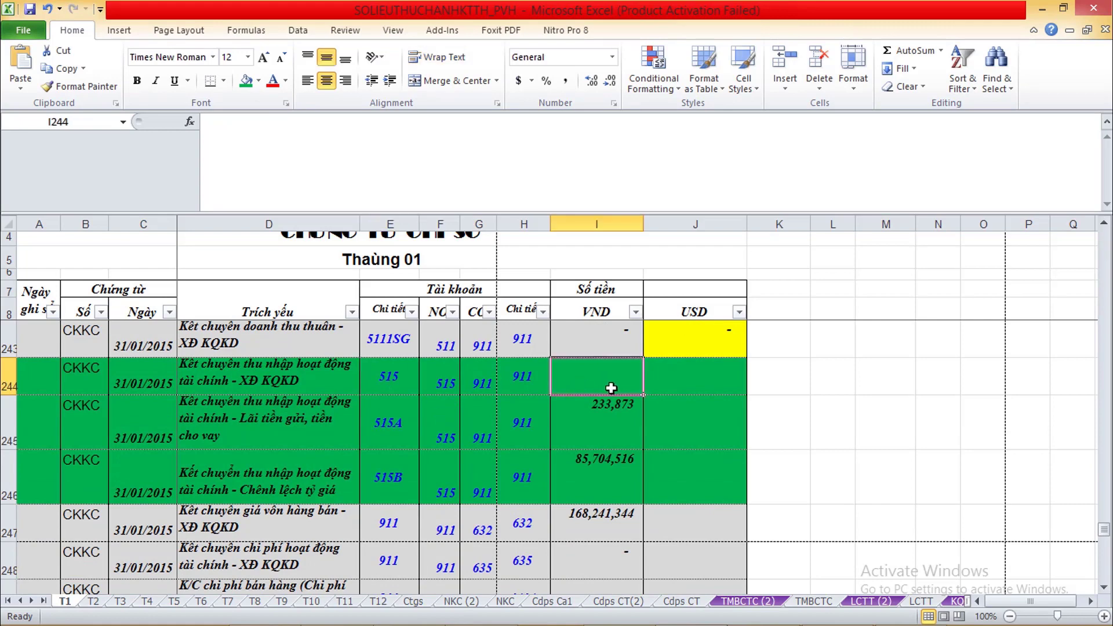
pyautogui.click(667, 382)
pyautogui.click(525, 384)
pyautogui.click(718, 347)
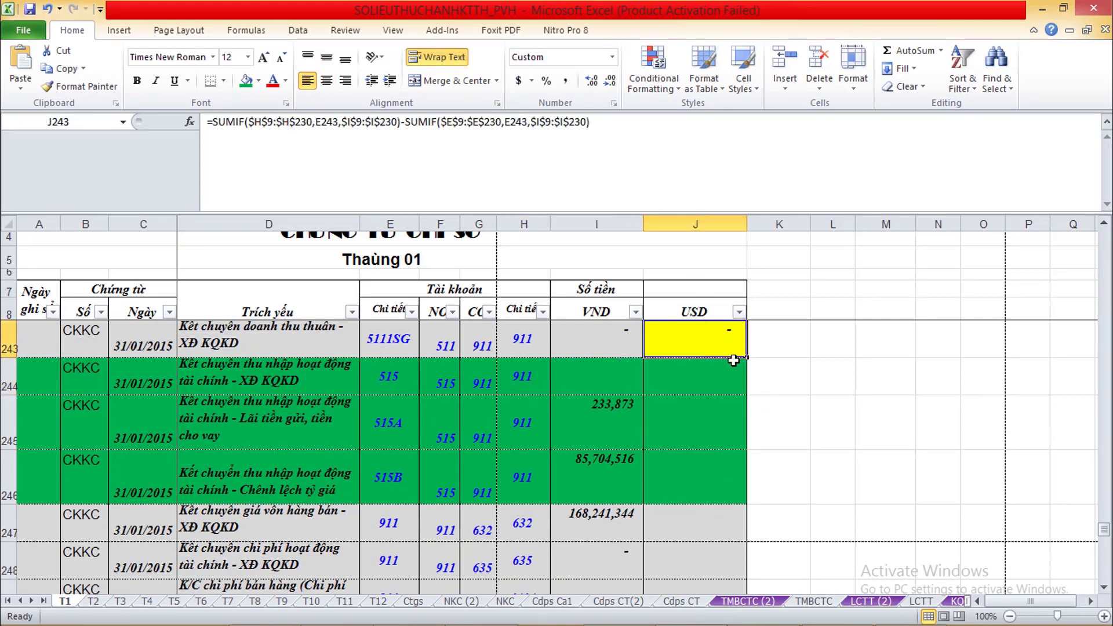
pyautogui.moveTo(747, 358); pyautogui.dragTo(733, 493)
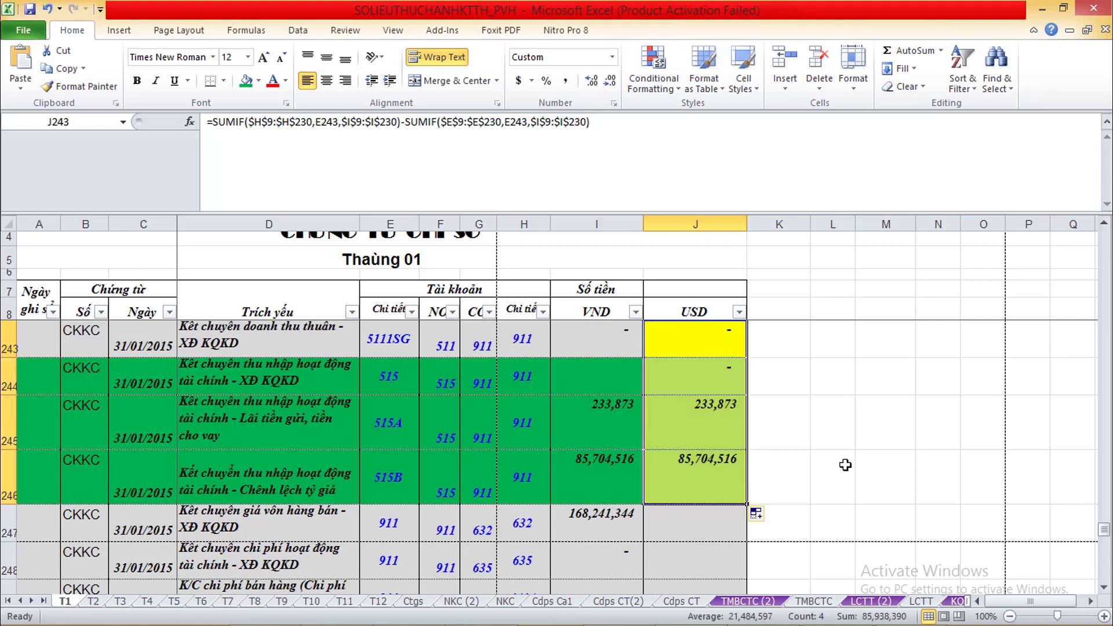
pyautogui.click(709, 424)
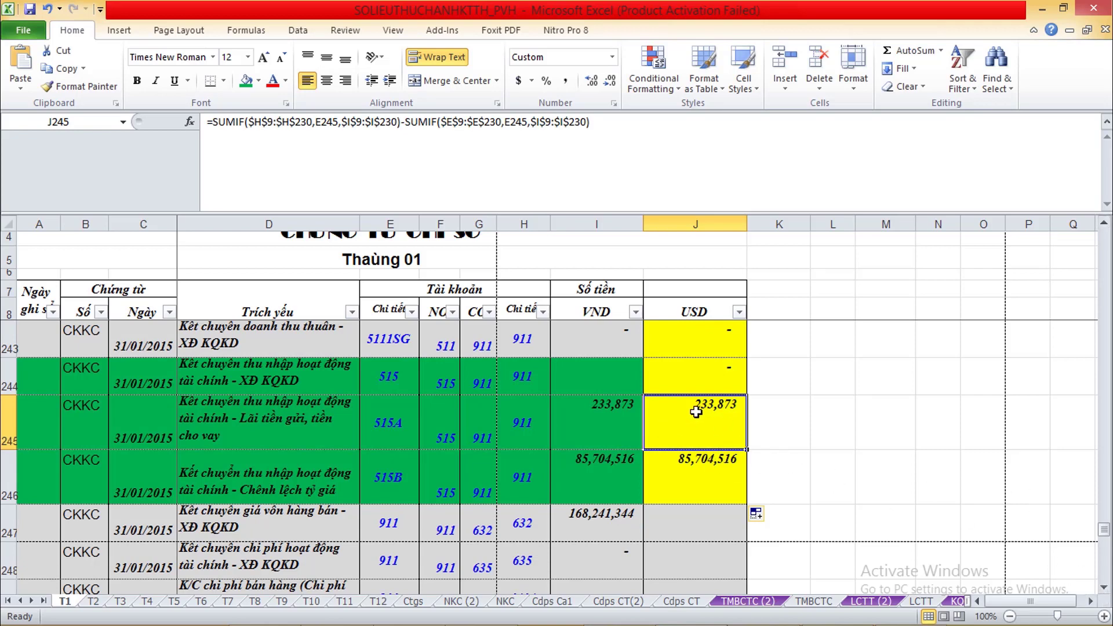
# Copy the SUMIF difference formula from J246 into J276 for the closing entry of other income account 711
pyautogui.scroll(-5, 1106, 588)
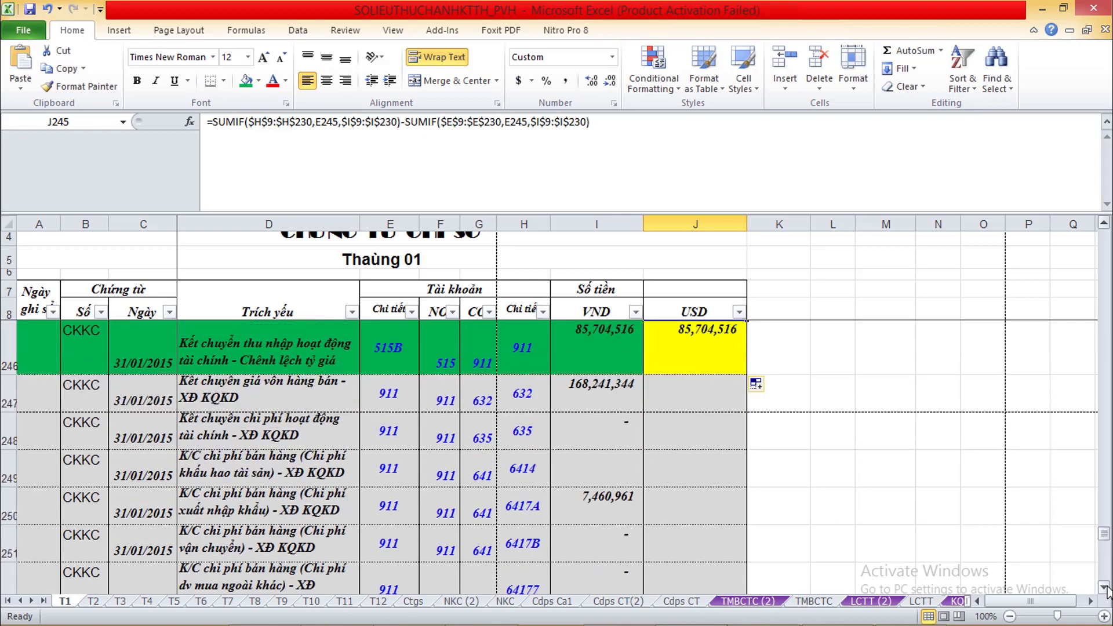
pyautogui.scroll(-4, 1107, 591)
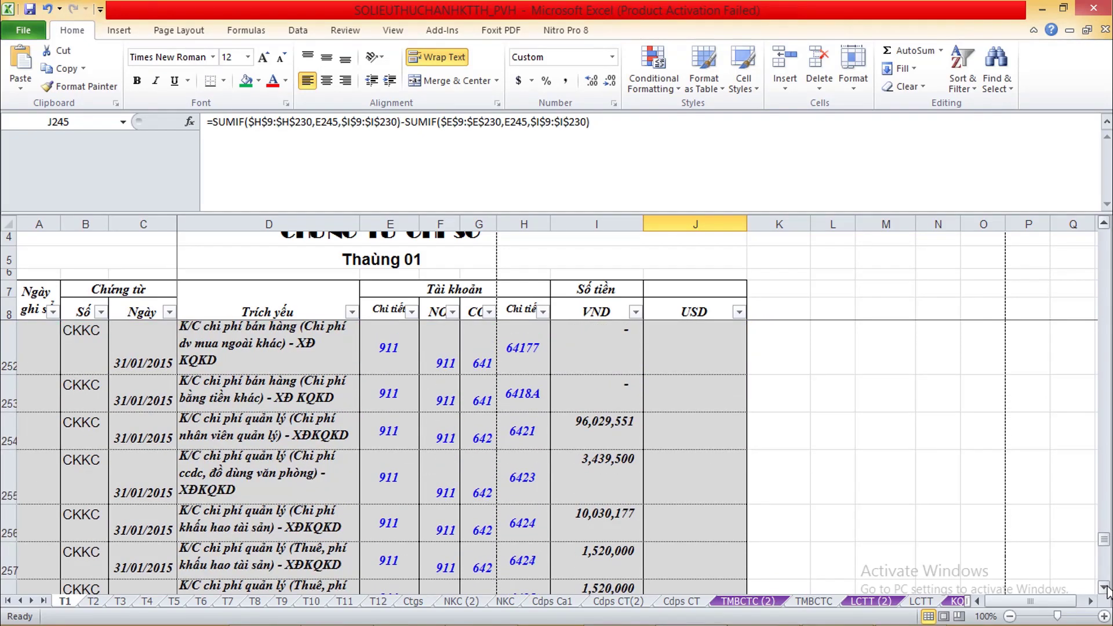
pyautogui.hotkey('ctrl', 'p')
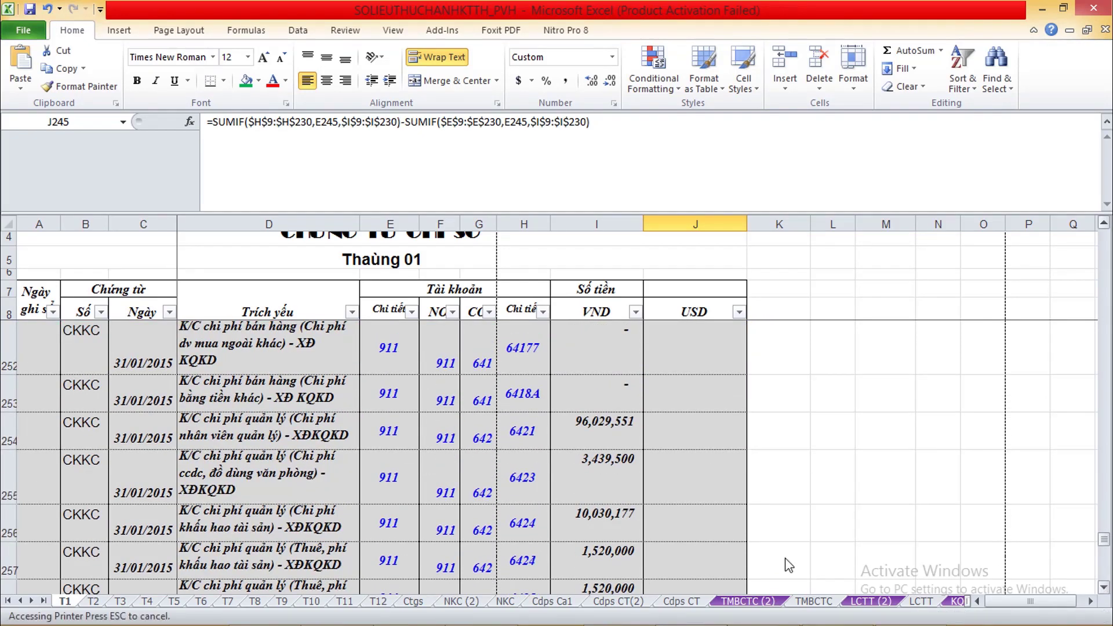
pyautogui.scroll(-3, 701, 552)
pyautogui.click(701, 553)
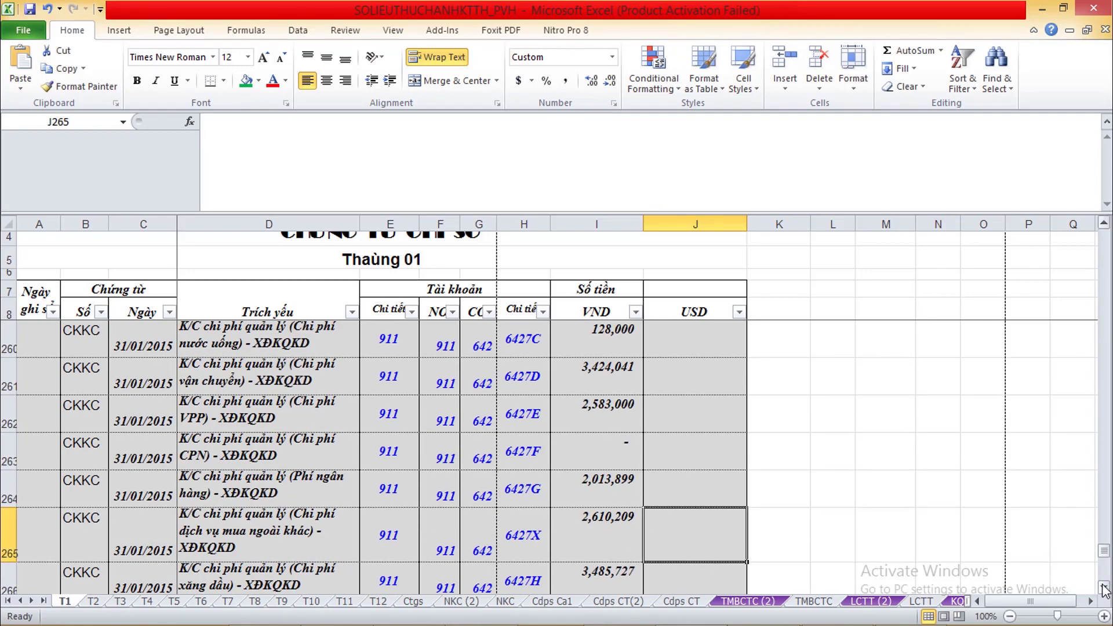
pyautogui.scroll(5, 1104, 559)
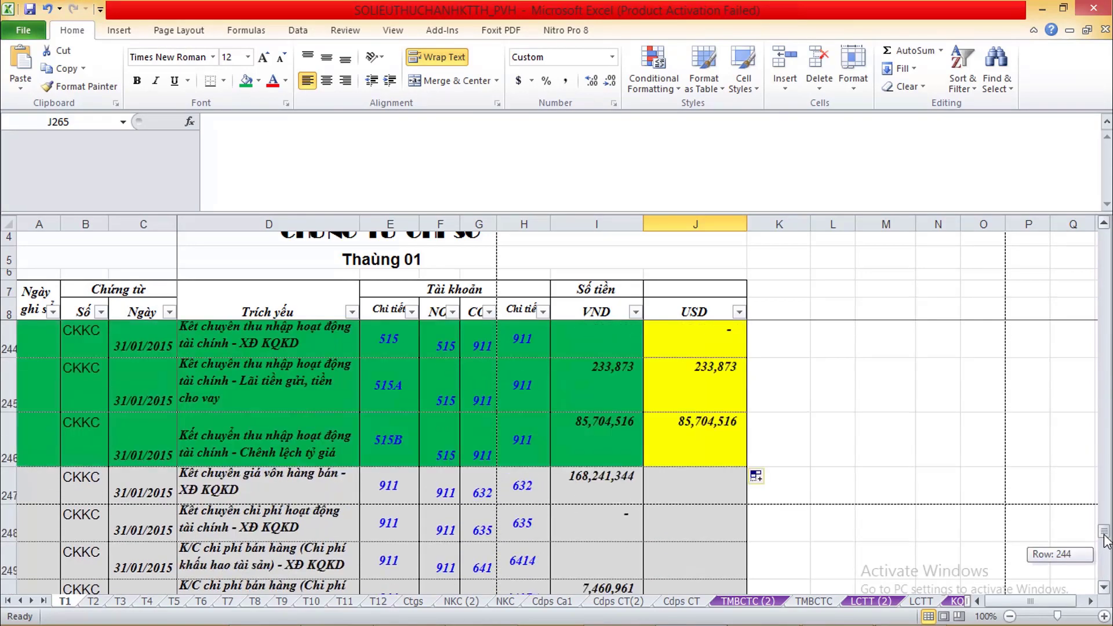
pyautogui.click(701, 446)
pyautogui.hotkey('ctrl', 'c')
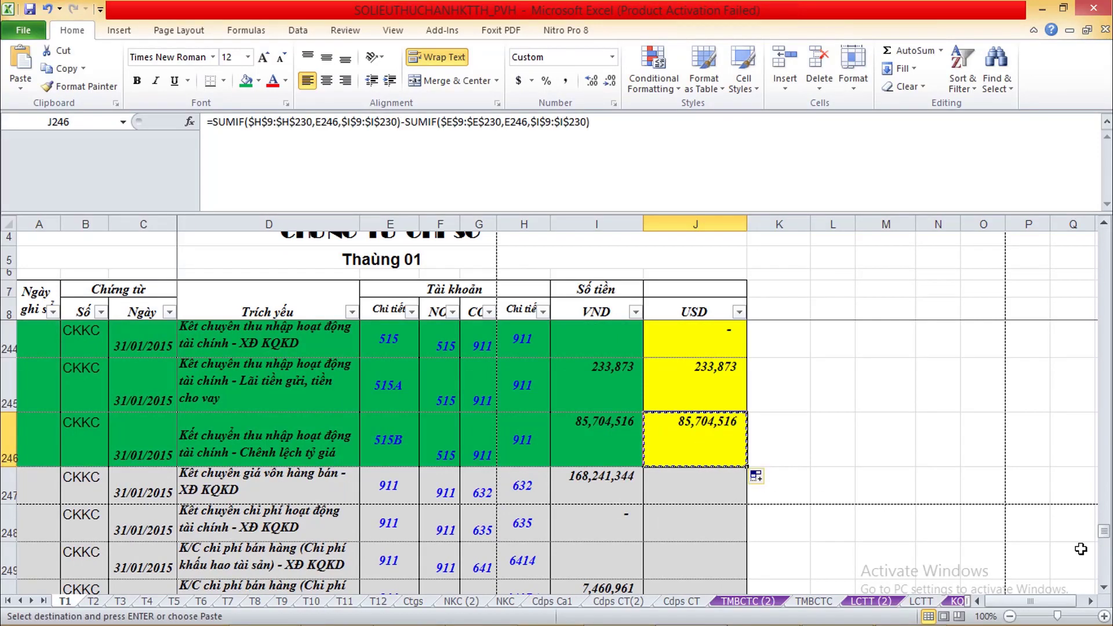
pyautogui.moveTo(1105, 536); pyautogui.dragTo(1104, 566)
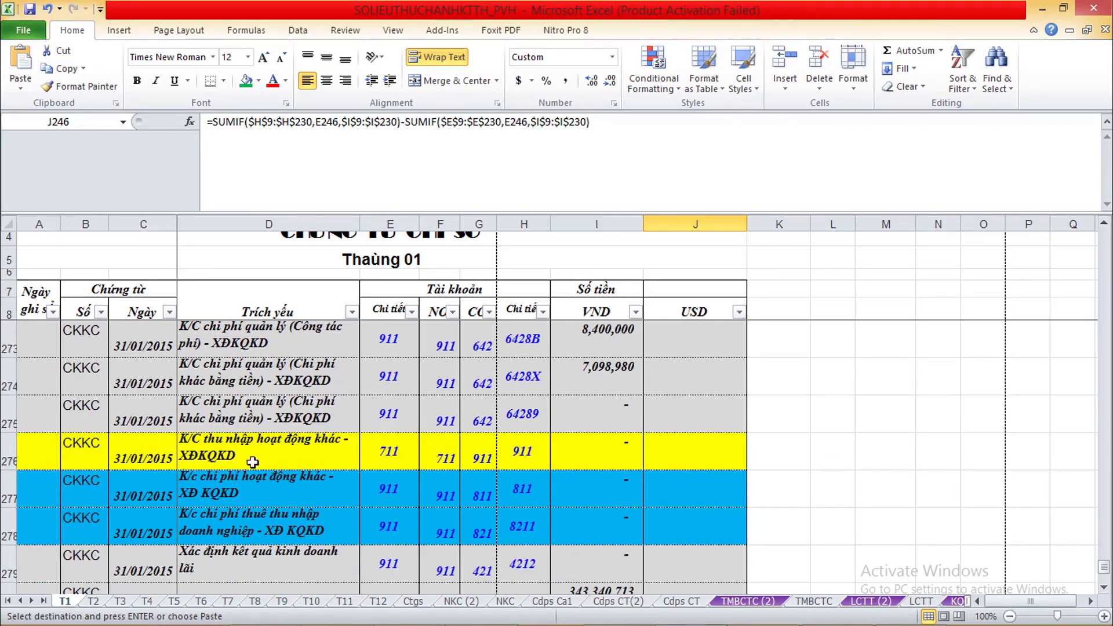
pyautogui.click(7, 458)
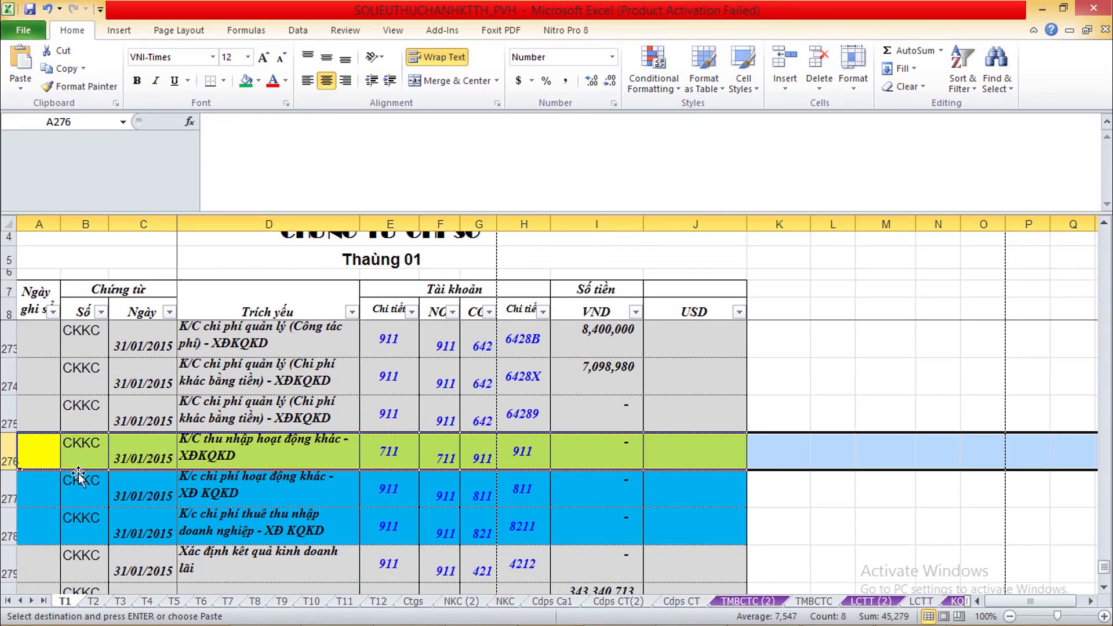
pyautogui.click(701, 449)
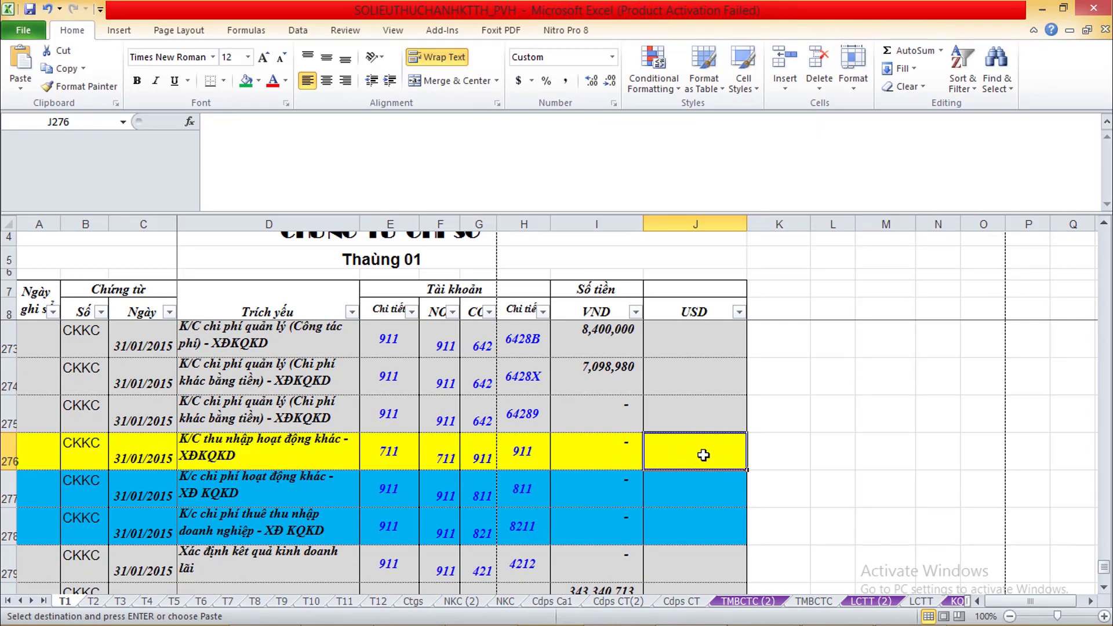
pyautogui.hotkey('ctrl', 'v')
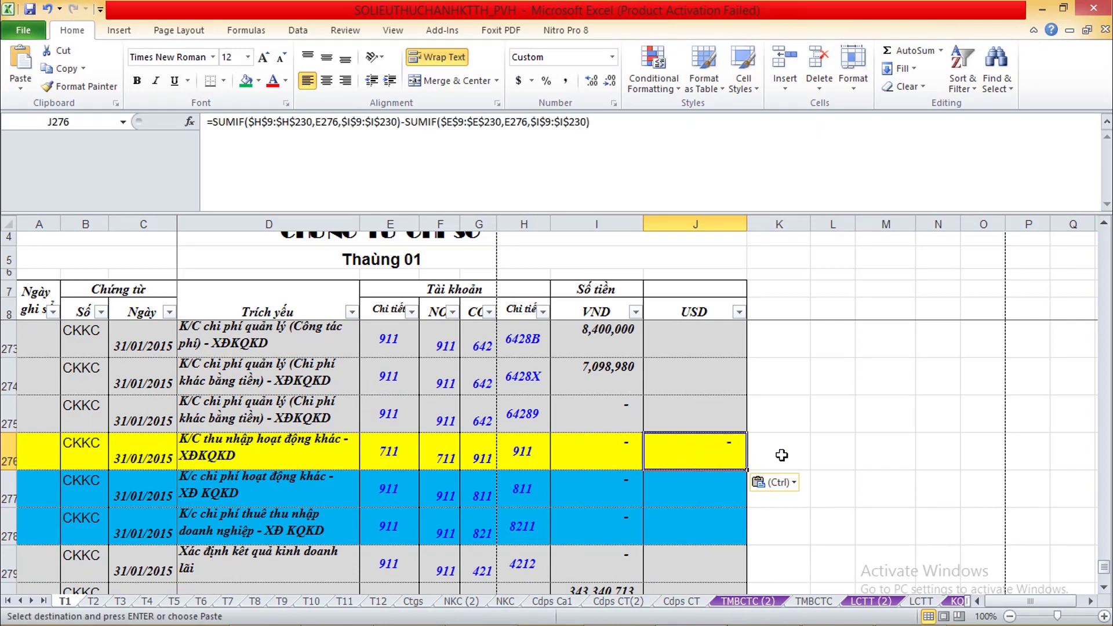
# Check the copied formula in J276 and its criterion, account 711 in E276
pyautogui.click(625, 127)
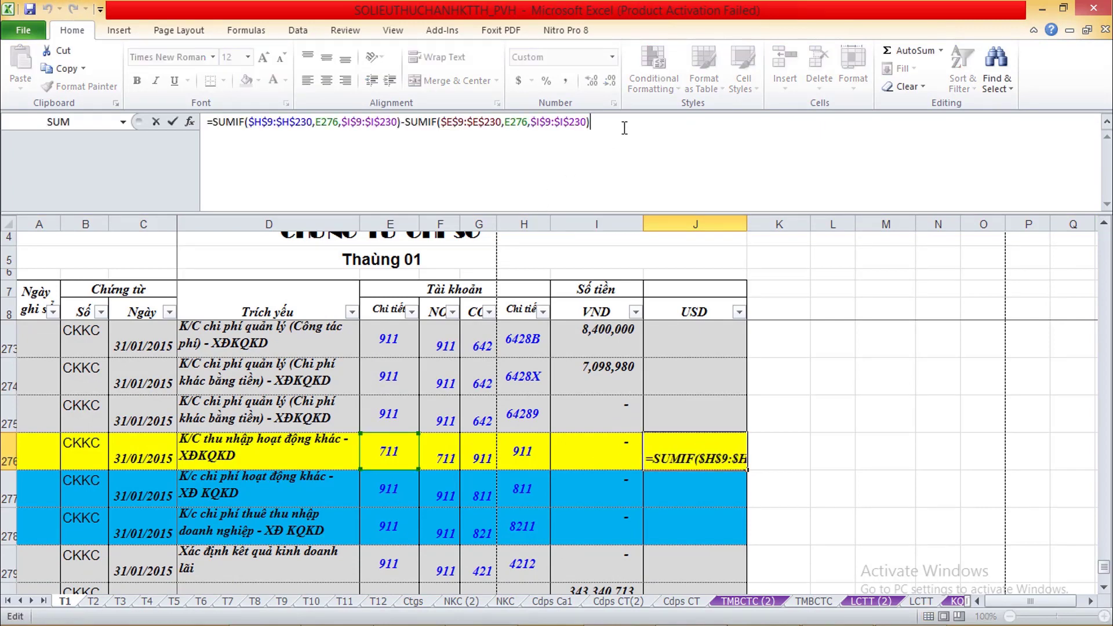
pyautogui.press('Return')
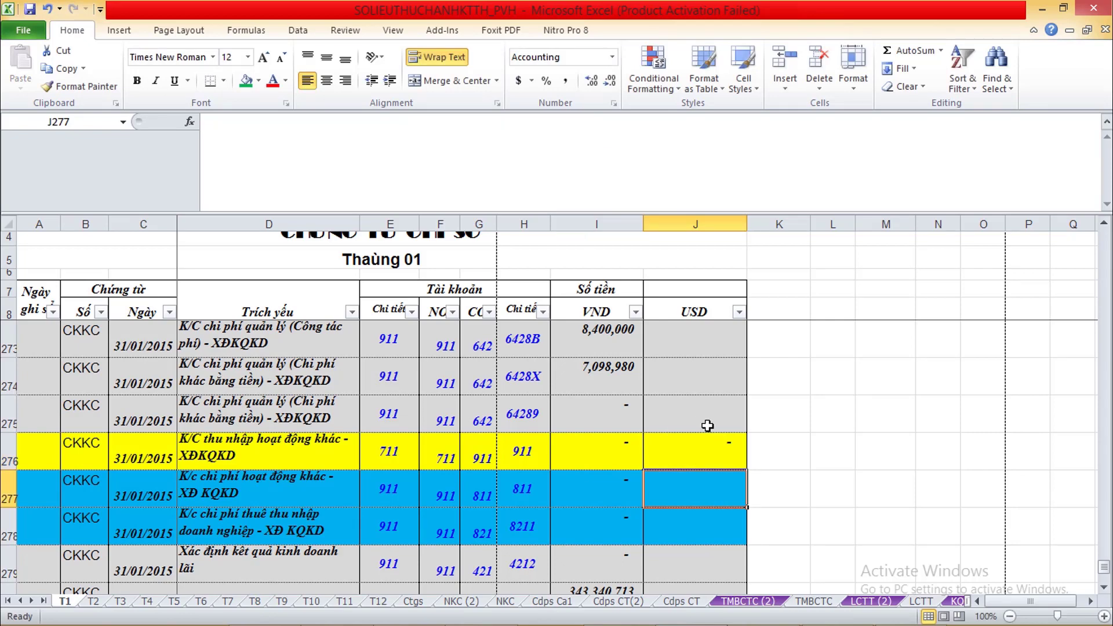
pyautogui.click(718, 458)
pyautogui.click(422, 451)
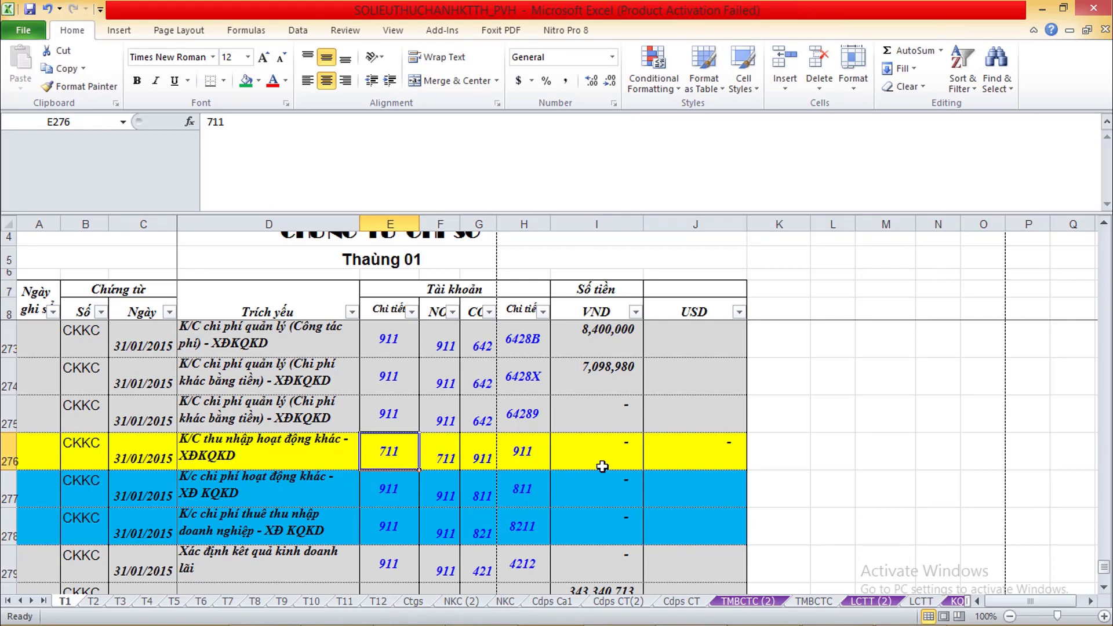
pyautogui.click(719, 455)
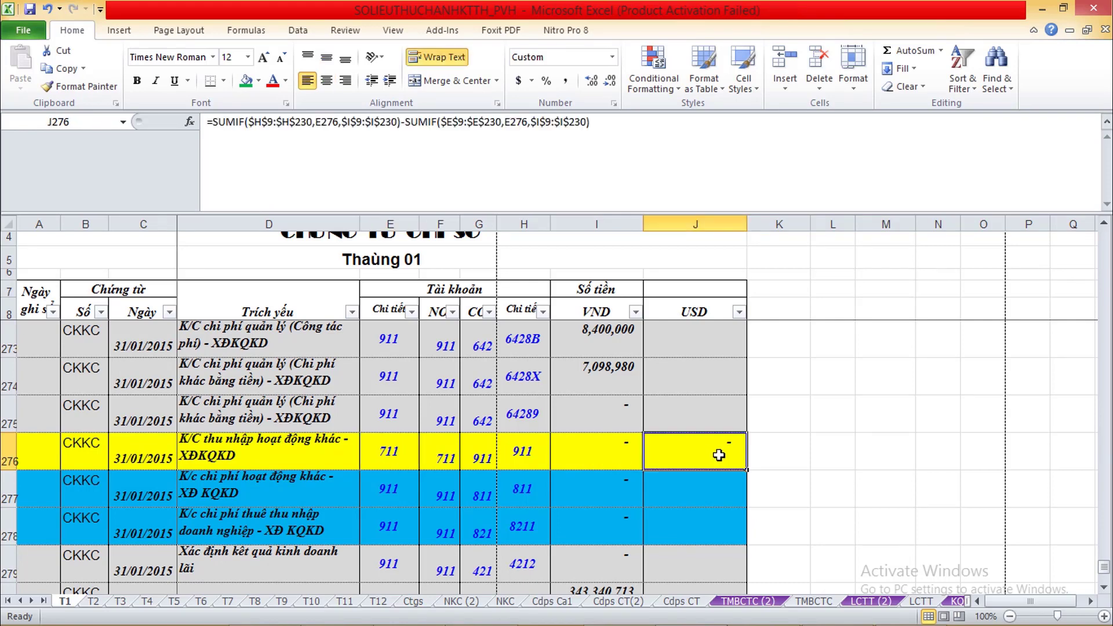
# Compare the account 711 closing amount in I276 with the SUMIF difference formula in J276
pyautogui.click(785, 453)
pyautogui.click(705, 457)
pyautogui.click(751, 453)
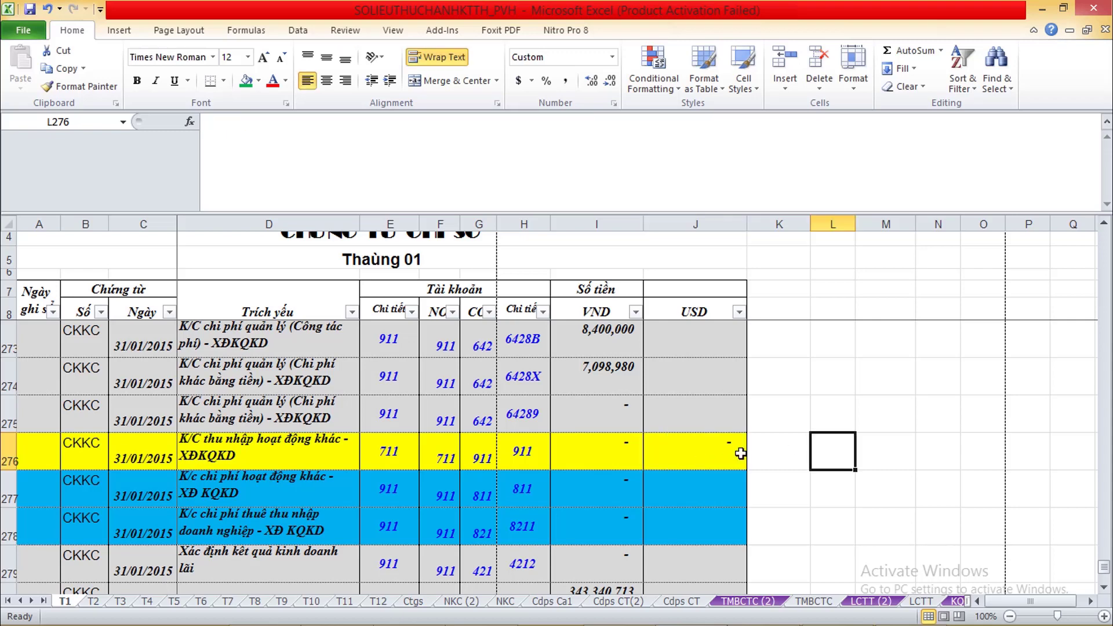
pyautogui.click(594, 454)
pyautogui.click(700, 459)
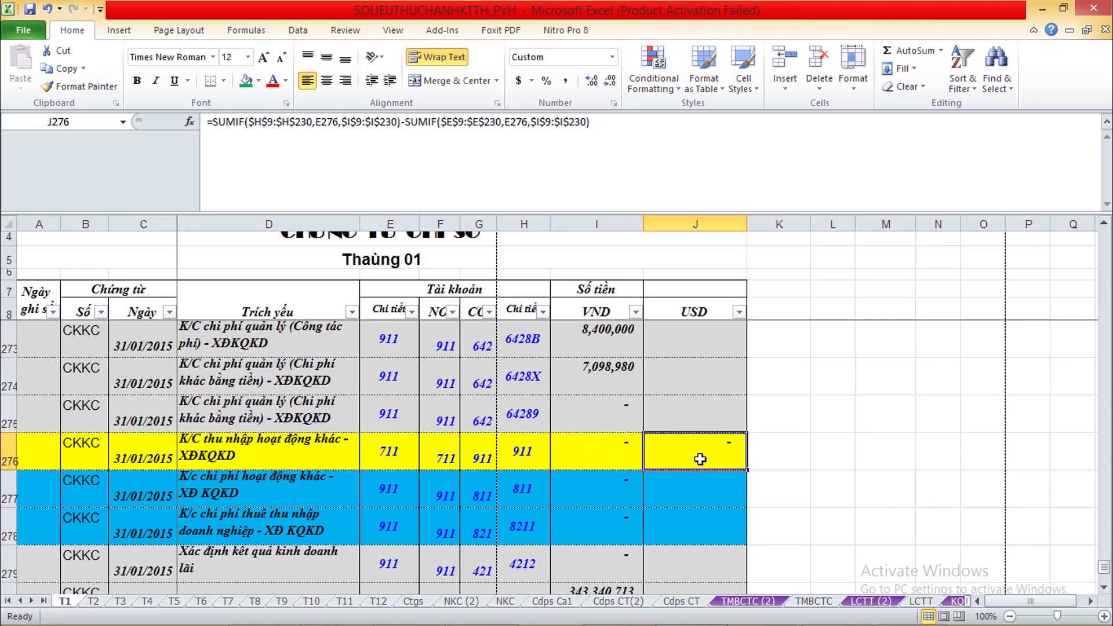
pyautogui.click(795, 457)
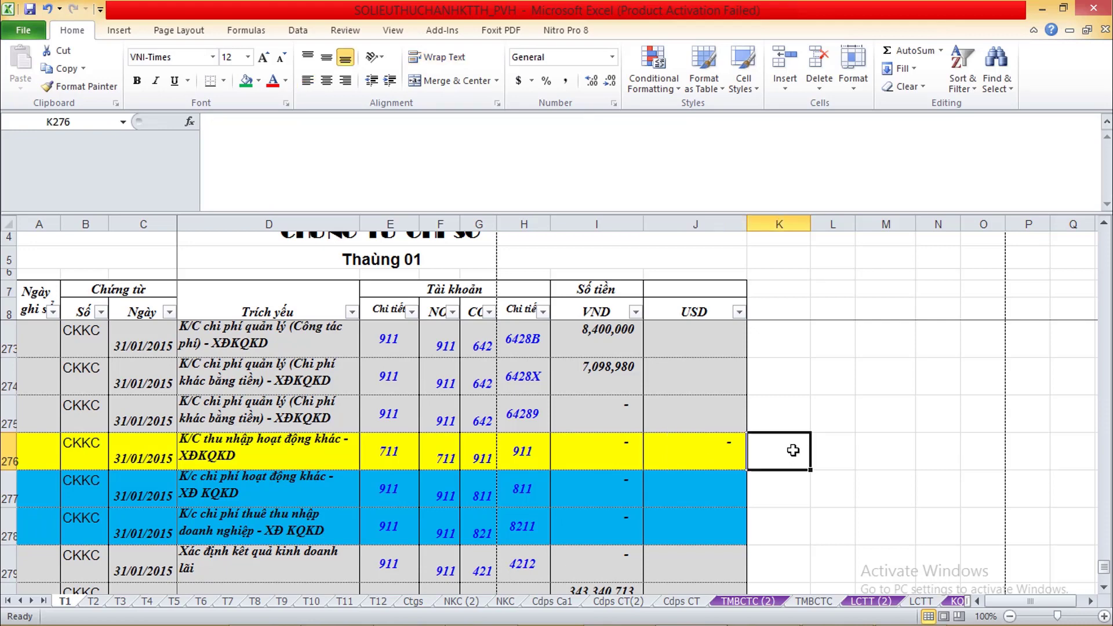
# Increase the height of row 276, the other income closing entry, to 41.25 (55 pixels)
pyautogui.moveTo(9, 471); pyautogui.dragTo(452, 449)
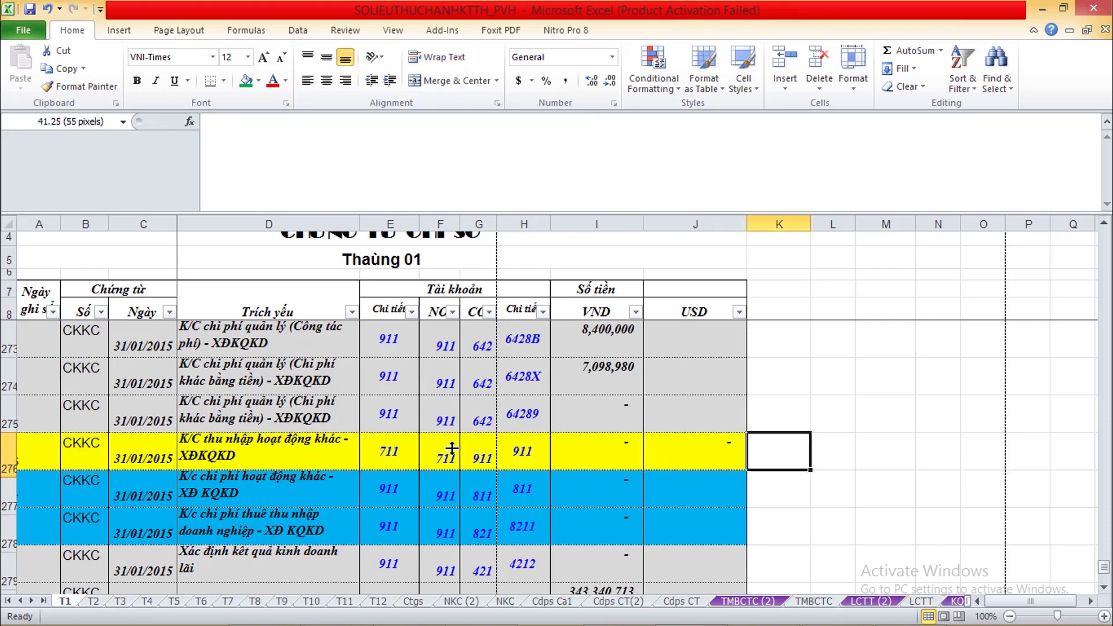
pyautogui.moveTo(547, 482); pyautogui.dragTo(880, 458)
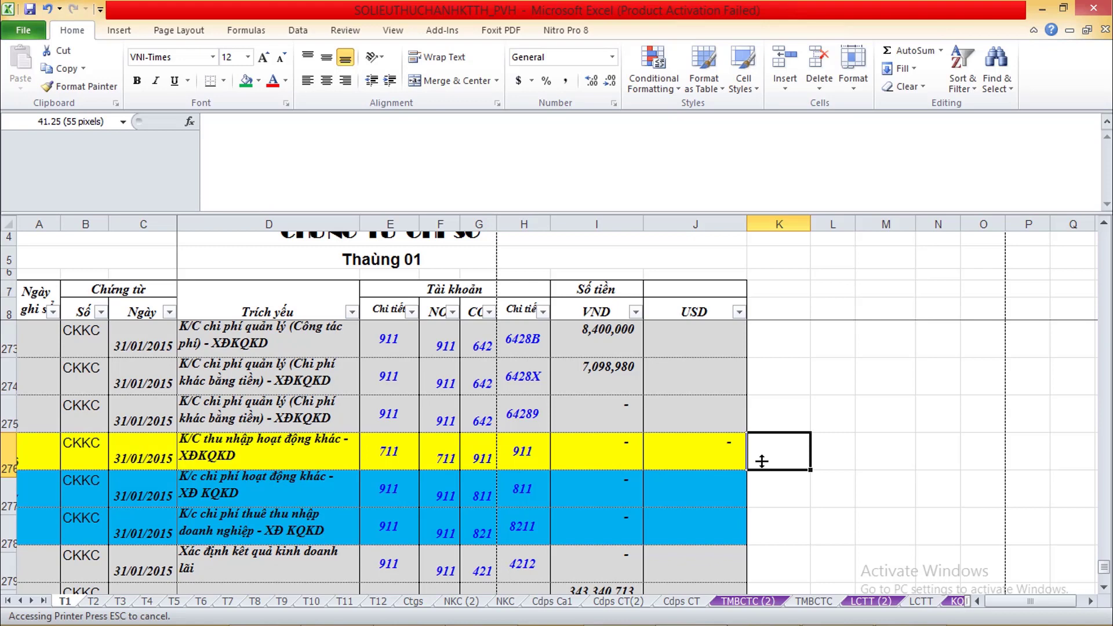
pyautogui.moveTo(948, 496); pyautogui.dragTo(947, 478)
# Select the empty cell M235 below the 711 and 911 notes, beside the account 511 closing entries
pyautogui.click(1105, 587)
pyautogui.click(1105, 587)
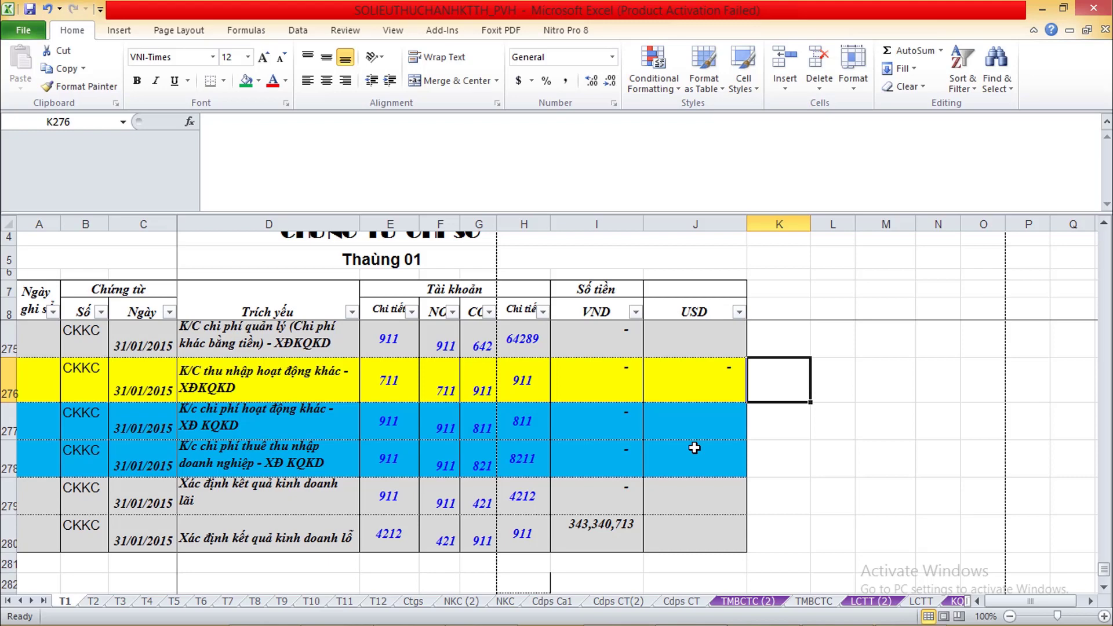
pyautogui.moveTo(1106, 574); pyautogui.dragTo(1109, 521)
pyautogui.click(880, 432)
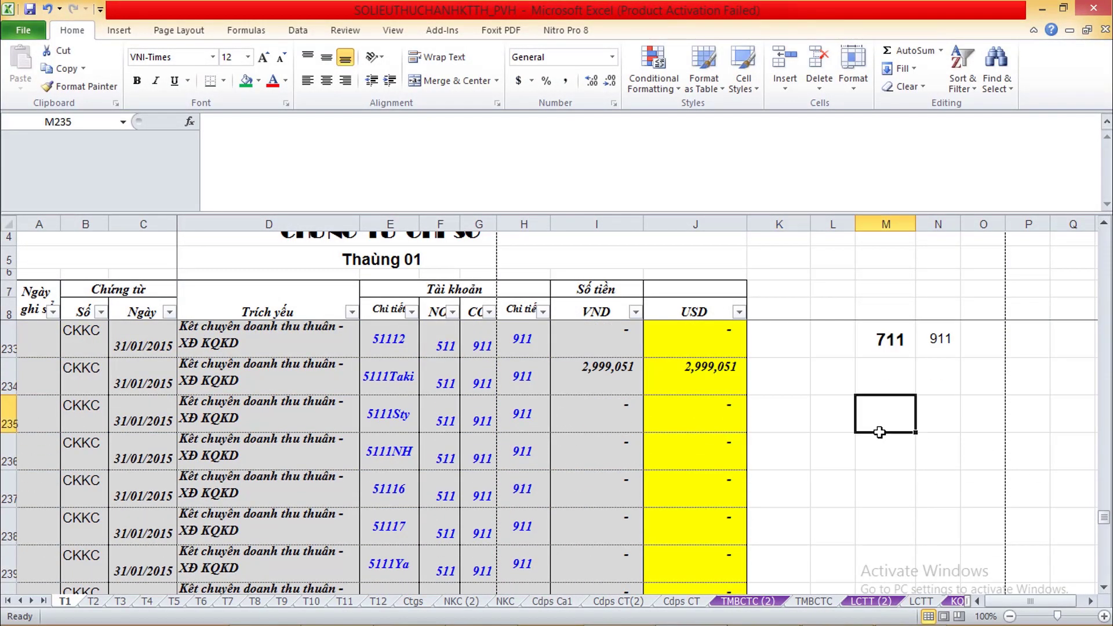